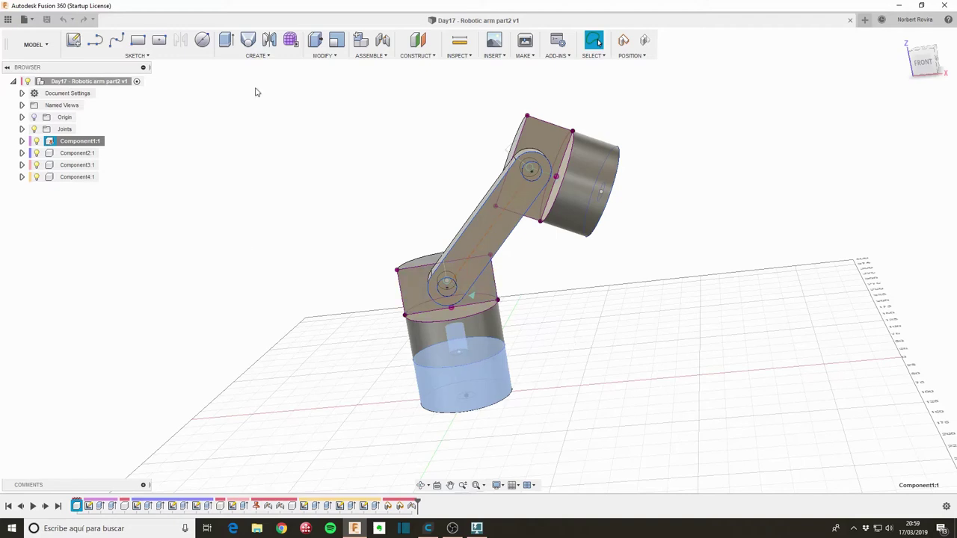
Create an empty Component5 under the root assembly and make it active.
click(104, 82)
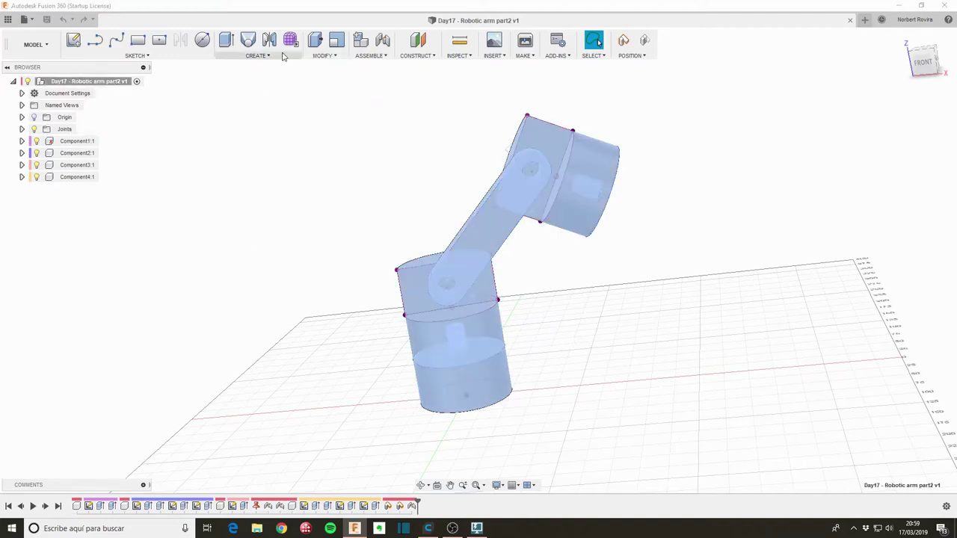
click(258, 56)
click(275, 67)
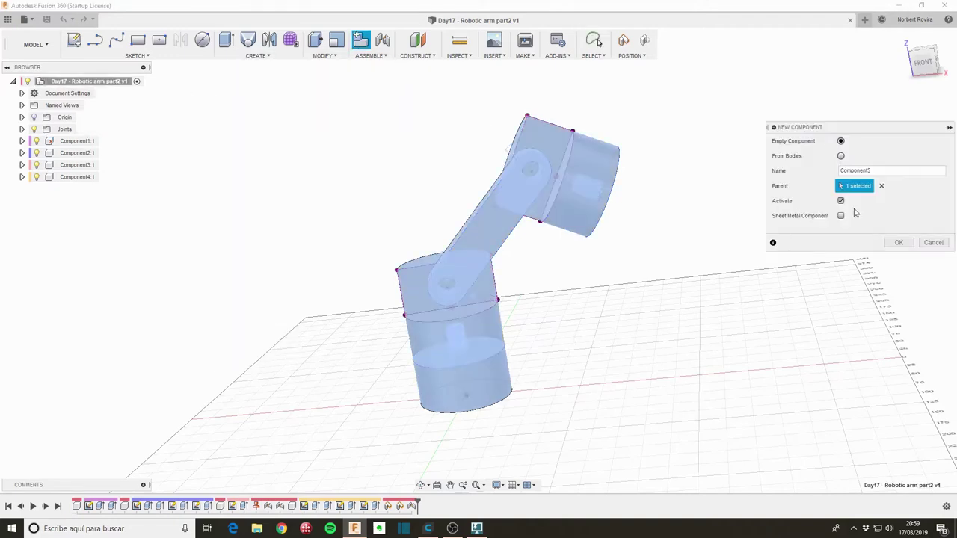
click(900, 243)
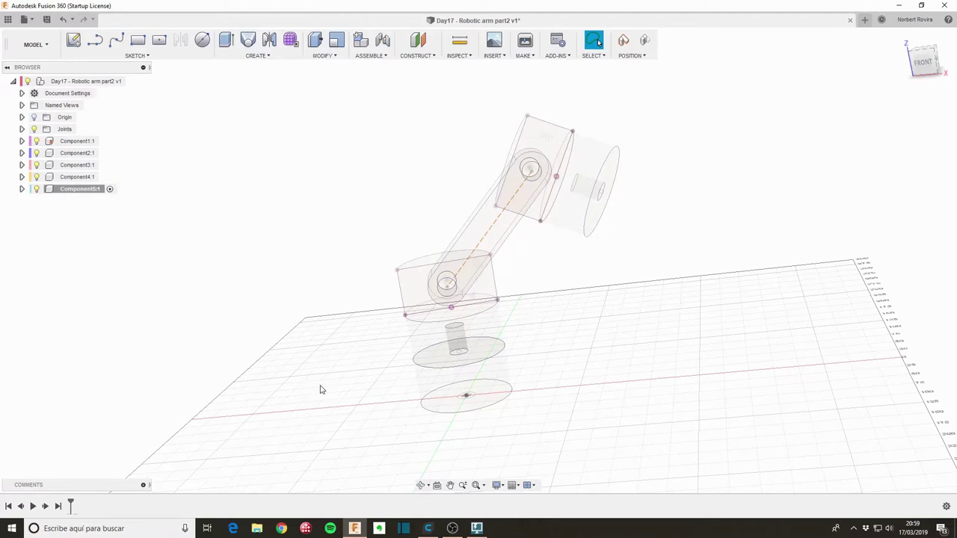
Start a Component5 sketch on the XY origin plane without capturing the moved components' positions.
click(74, 40)
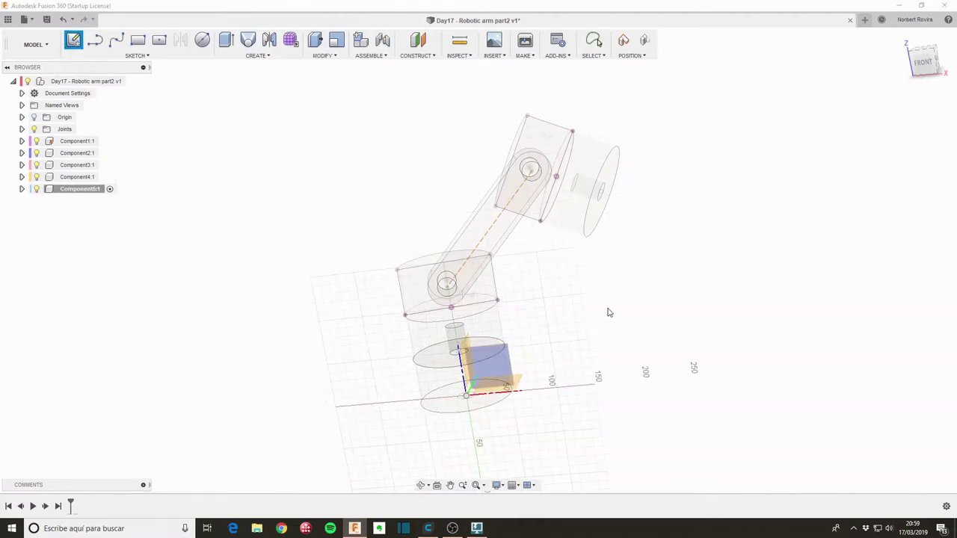
mouse_move(609, 312)
shift+middle_down()
mouse_move(613, 335)
mouse_move(598, 338)
shift+middle_up()
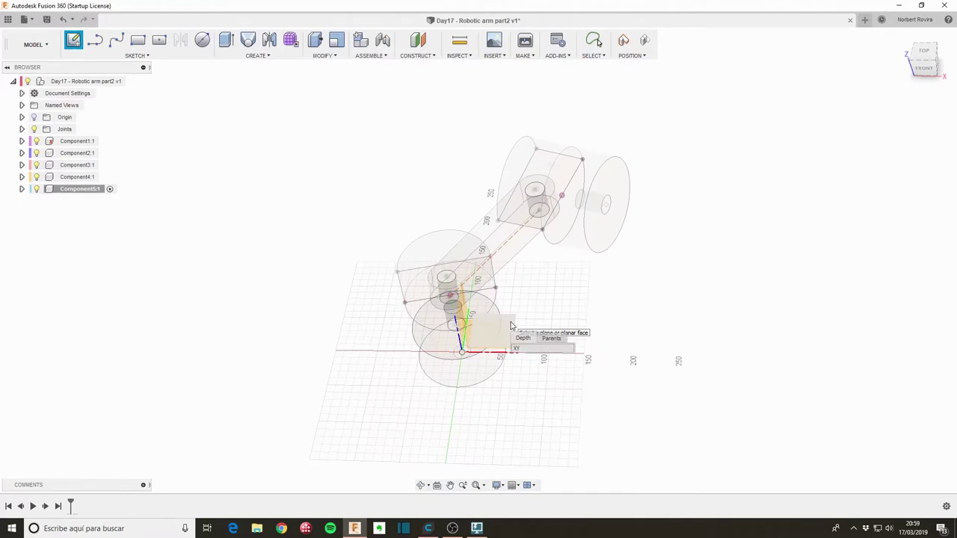
click(542, 348)
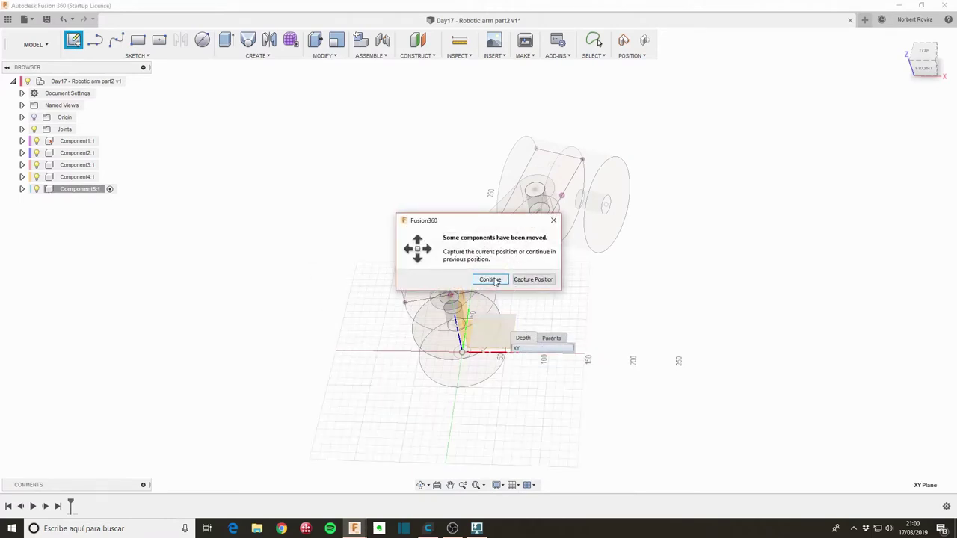
click(491, 279)
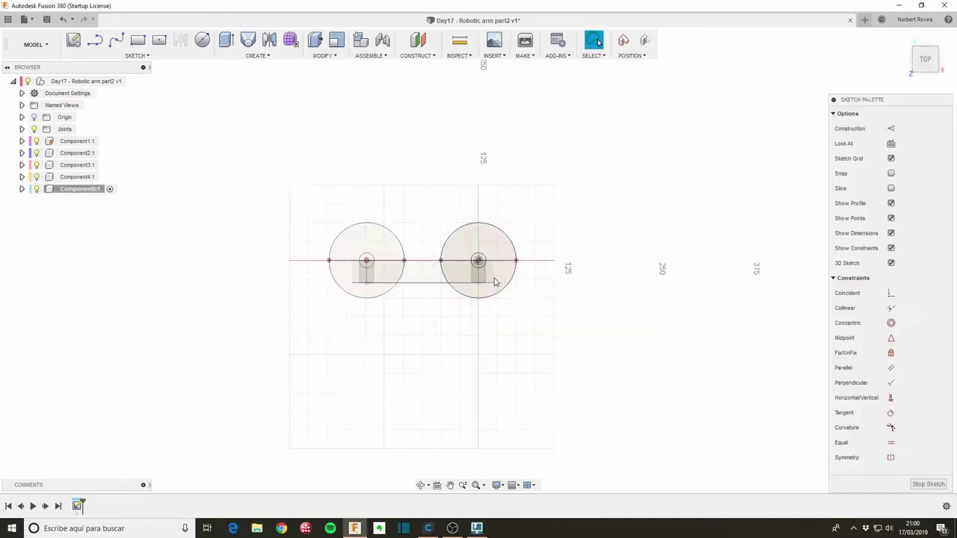
mouse_move(586, 267)
shift+middle_down()
mouse_move(466, 308)
mouse_move(480, 320)
mouse_move(446, 281)
shift+middle_up()
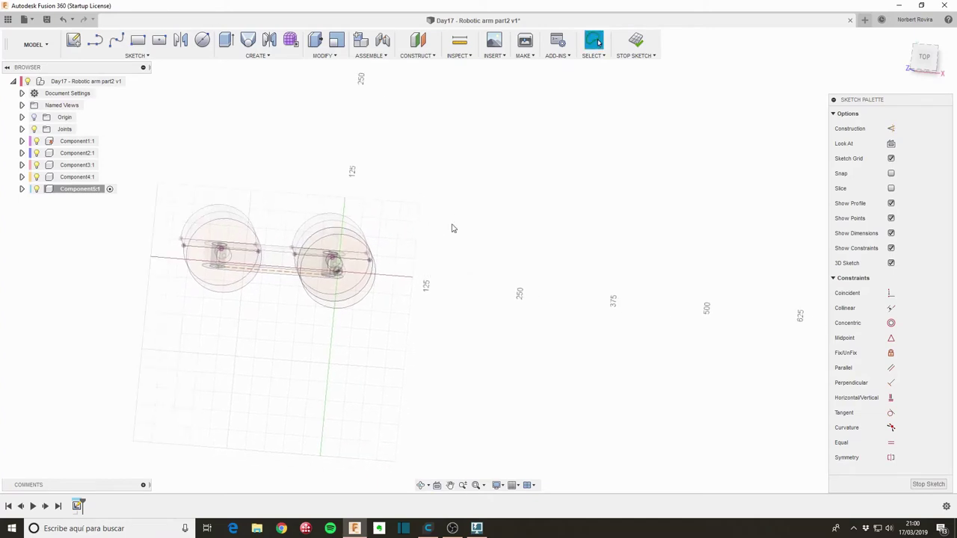
Draw a 50 mm circle on the red axis and a concentric 20 mm circle.
click(202, 39)
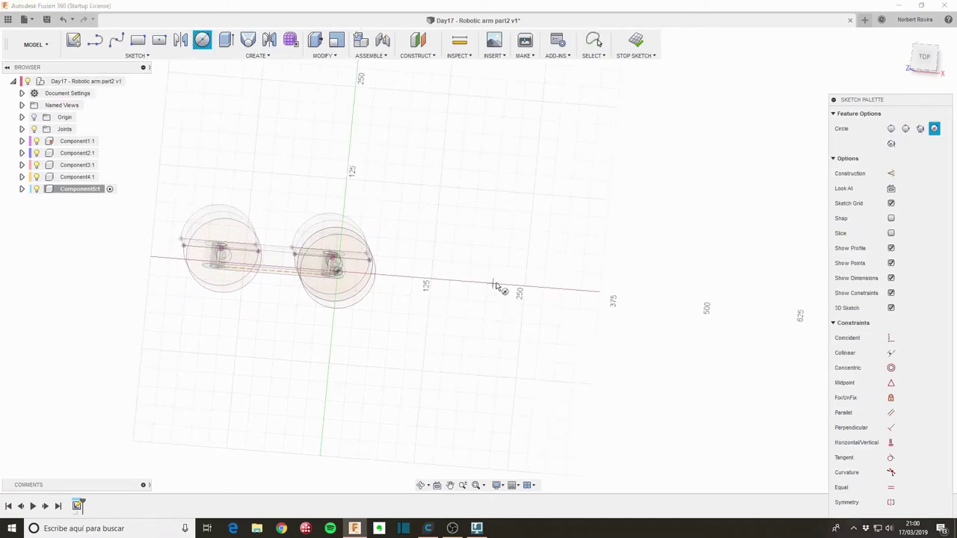
click(549, 288)
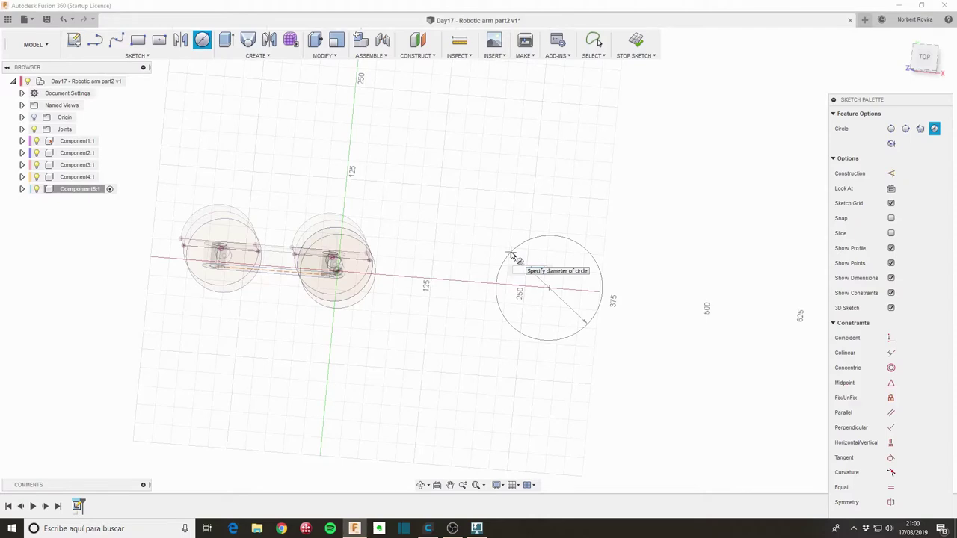
text(50)
key(Return)
key(Escape)
scroll(568, 295, up, 2)
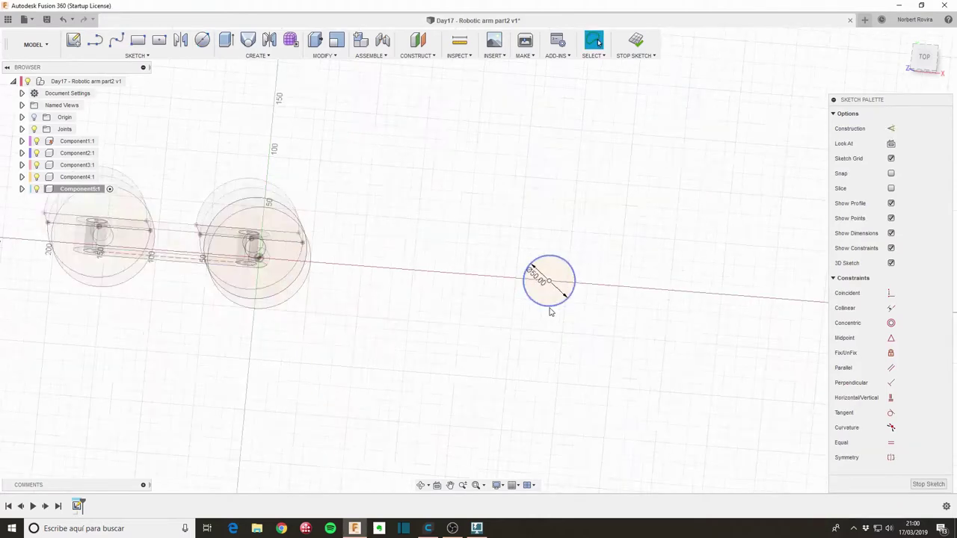
scroll(554, 299, up, 3)
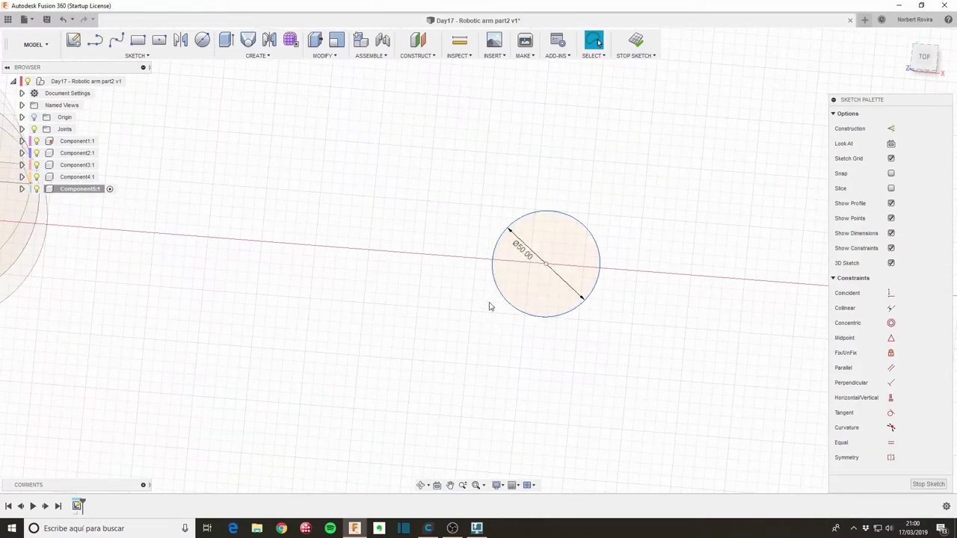
key(c)
click(546, 265)
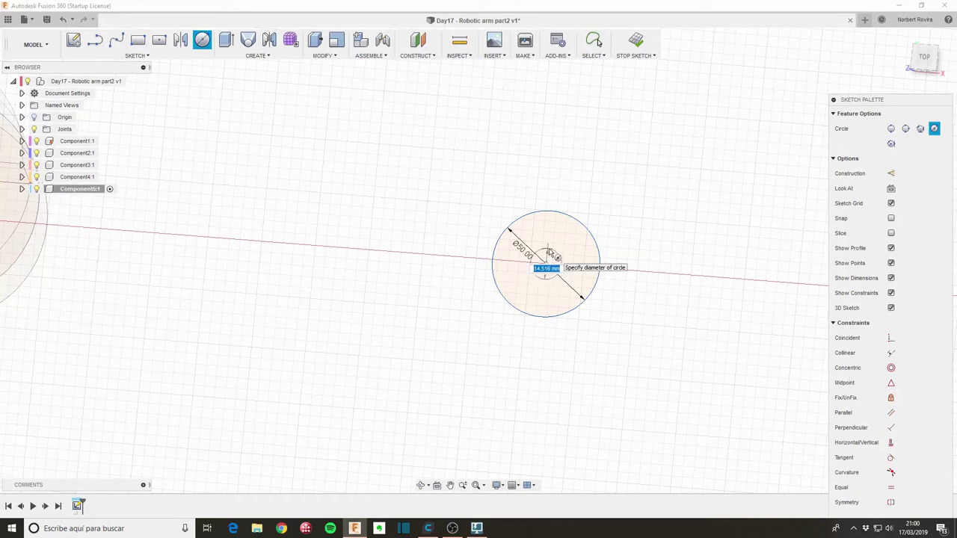
text(20)
key(Return)
key(Escape)
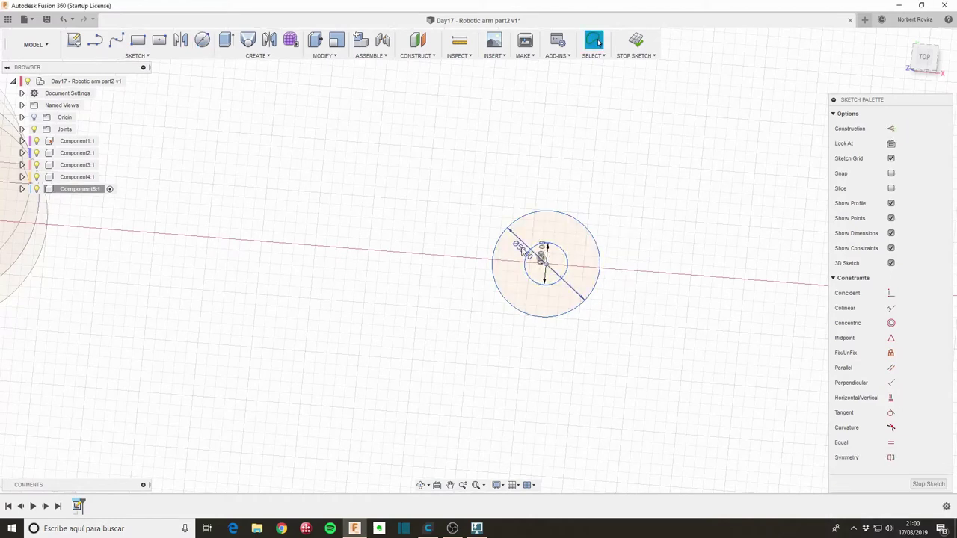
Change the outer circle's diameter to 100 mm and finish the sketch.
double_click(522, 251)
text(100)
key(Return)
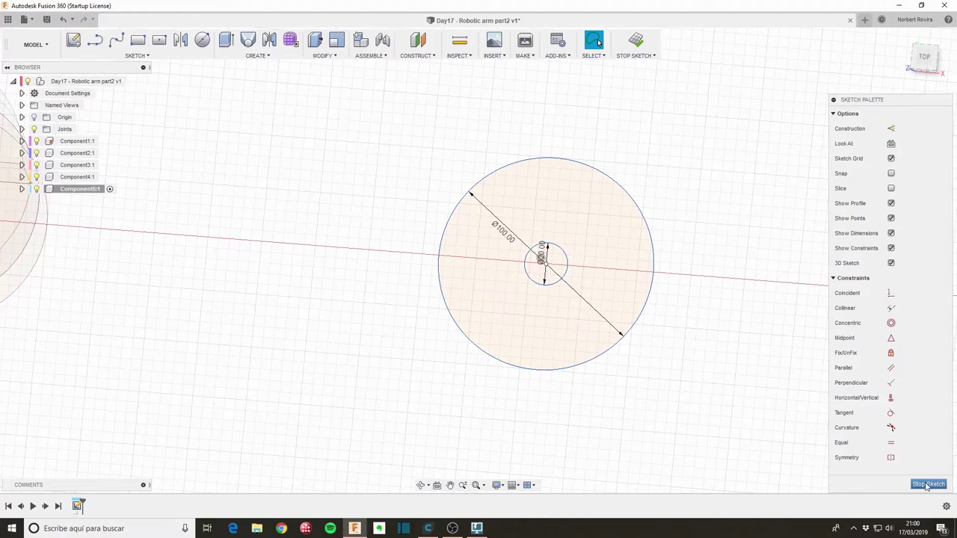
click(928, 486)
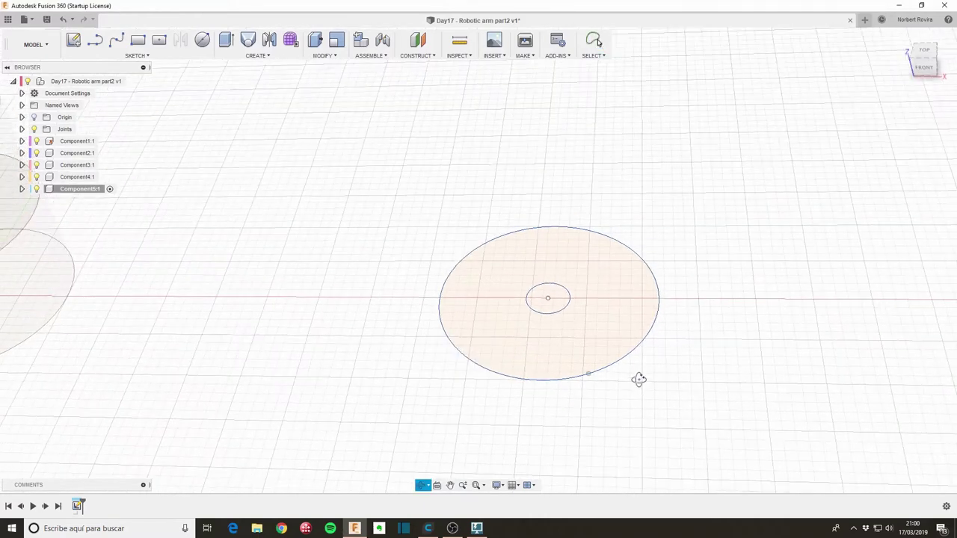
Extrude the ring and inner circle profiles 50 mm as a new solid cylinder body.
key(e)
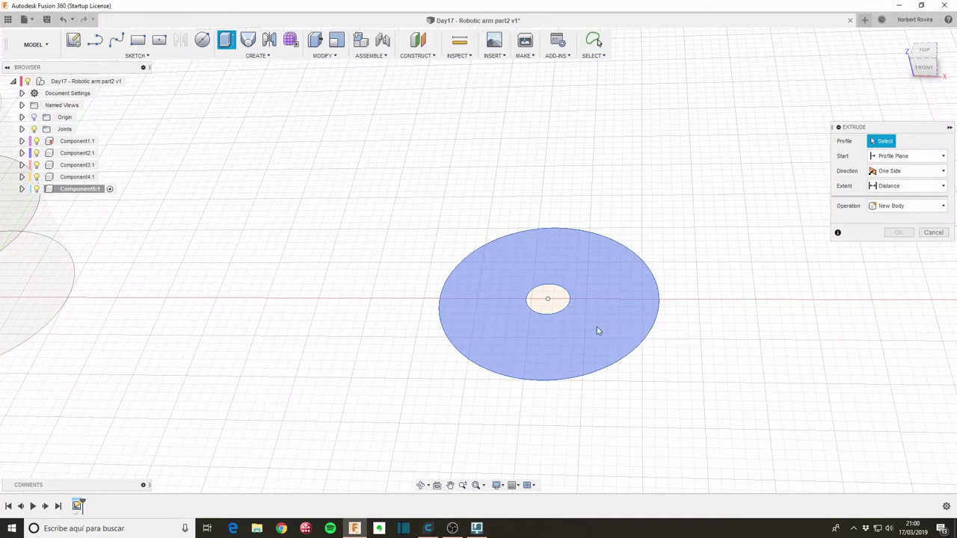
click(598, 330)
drag(572, 288, 553, 208)
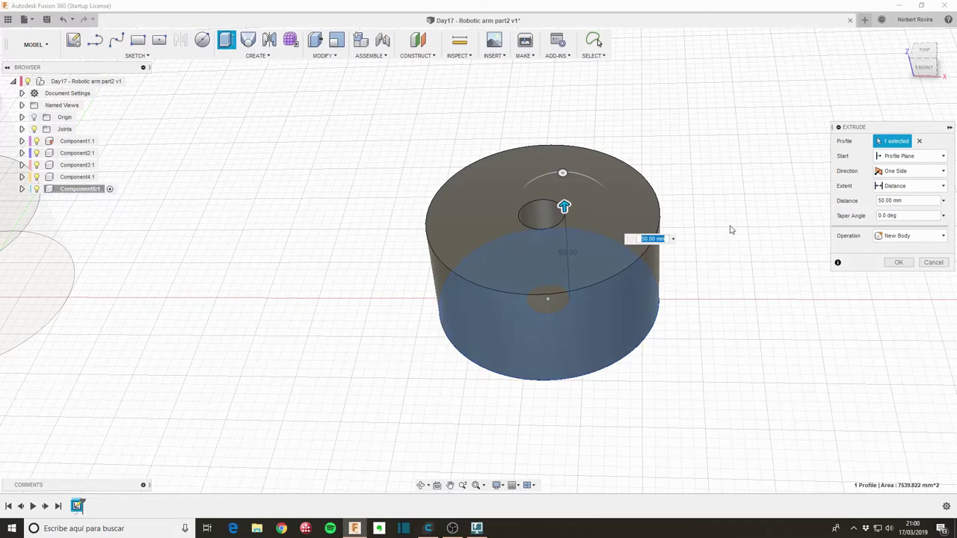
shift+middle_drag(731, 230, 722, 258)
click(547, 208)
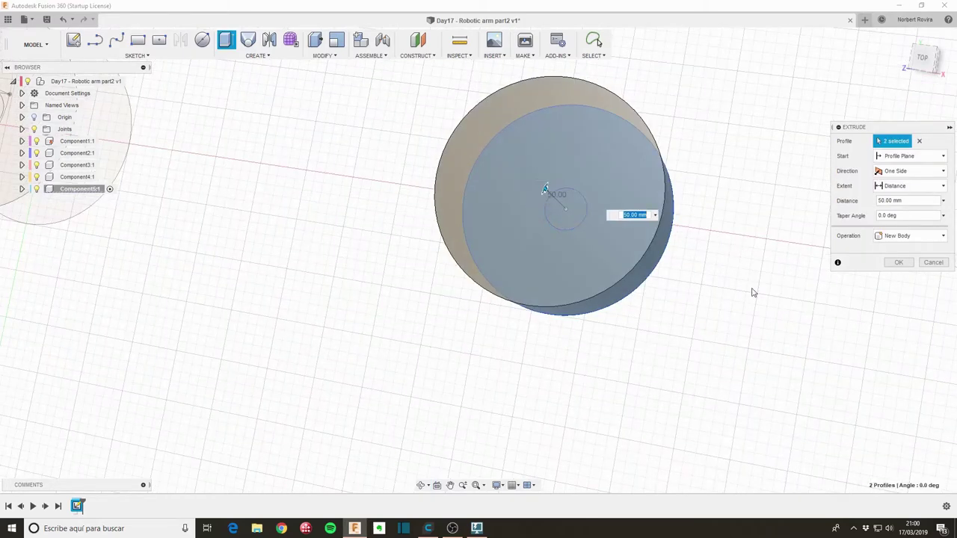
shift+middle_drag(730, 319, 730, 281)
click(896, 263)
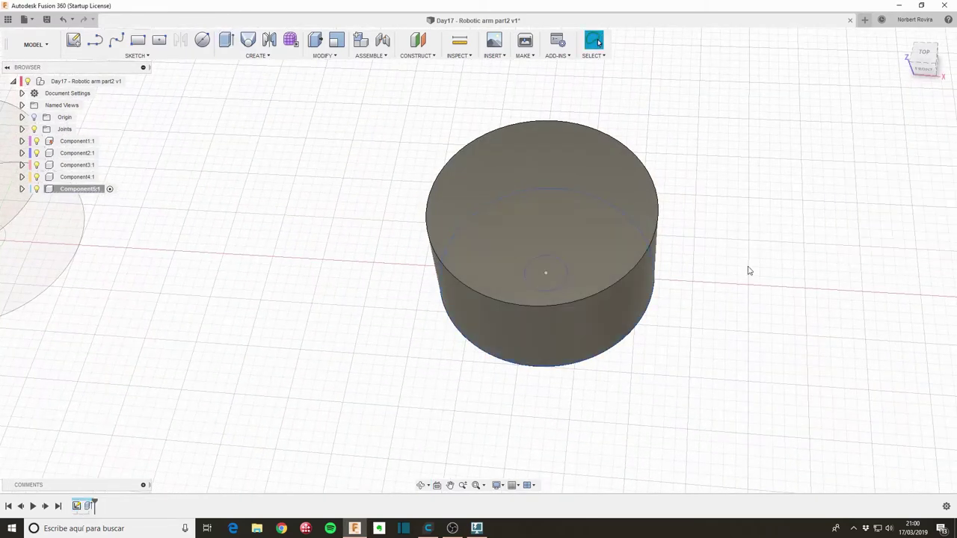
key(e)
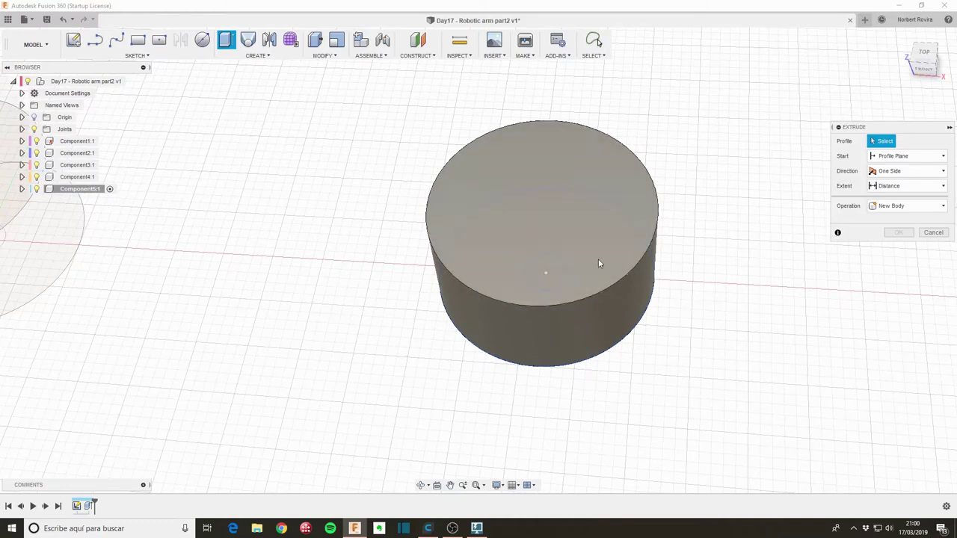
Extrude the small centre circle 30 mm from the cylinder's top face, joined as a peg.
drag(560, 274, 587, 307)
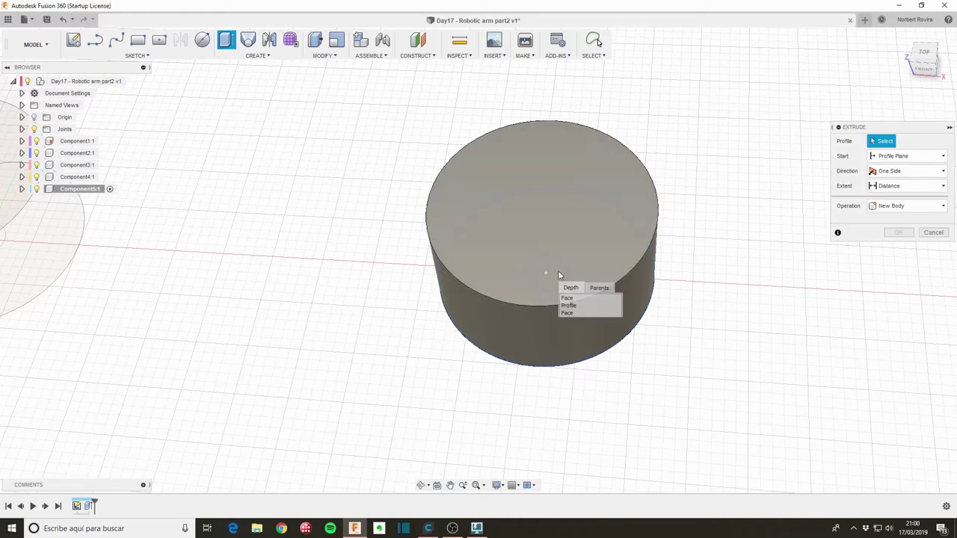
click(587, 307)
click(909, 155)
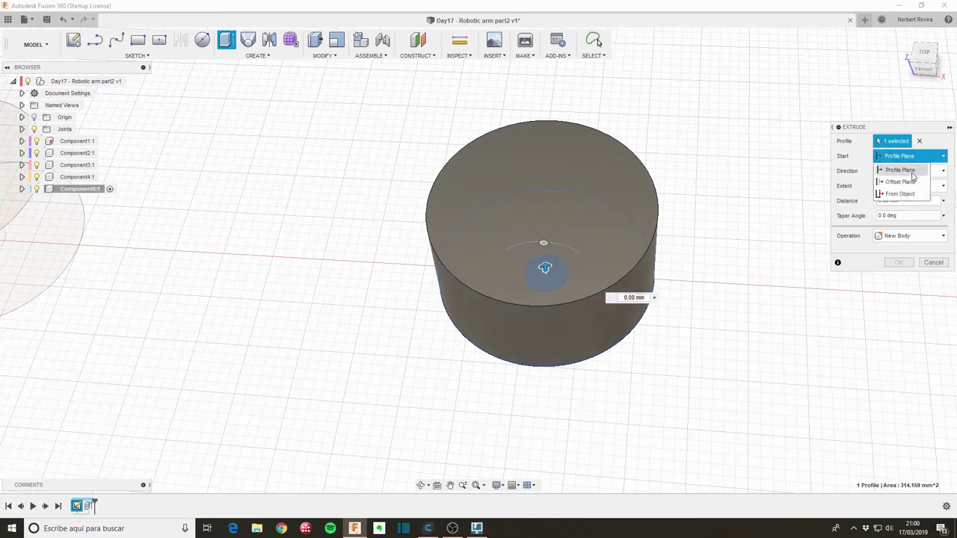
click(900, 194)
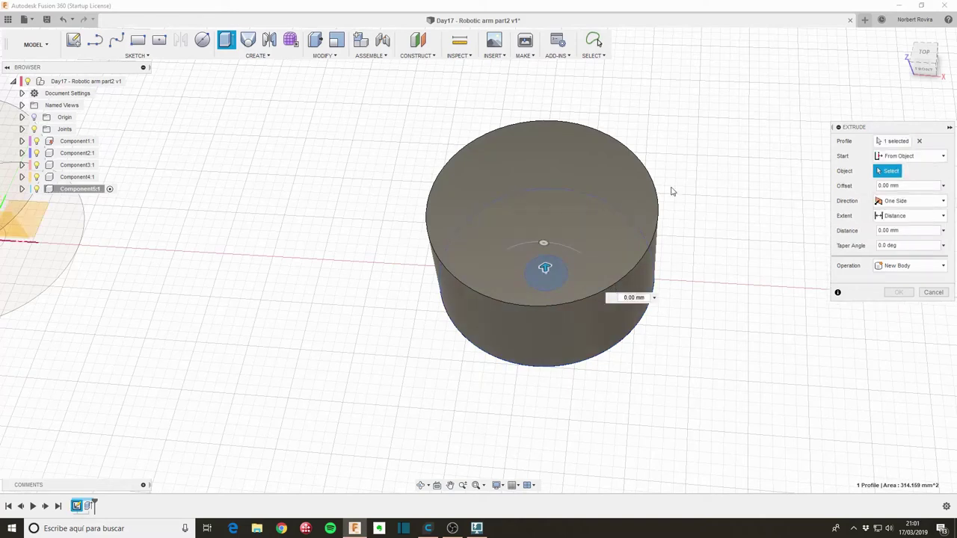
click(632, 183)
drag(540, 202, 536, 158)
click(897, 294)
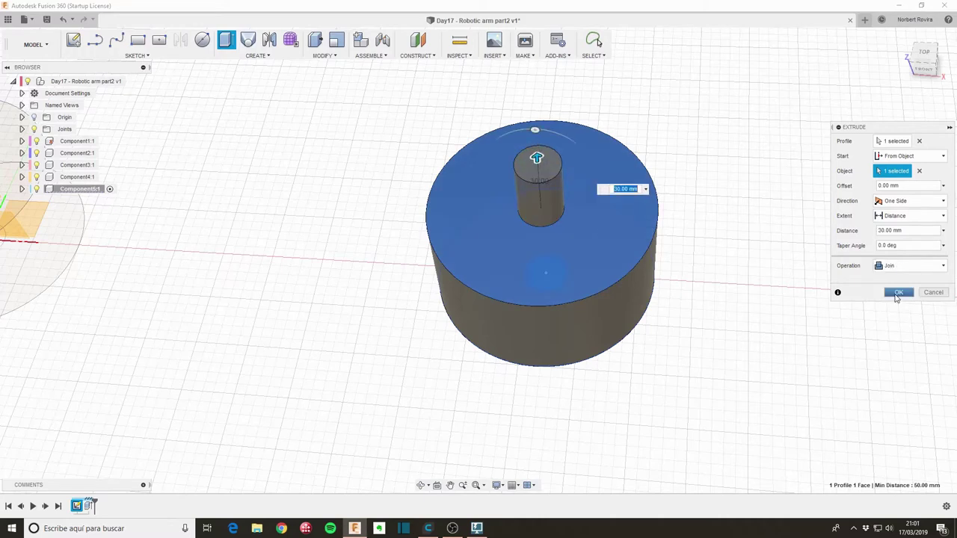
mouse_move(429, 418)
shift+middle_down()
mouse_move(418, 381)
mouse_move(404, 381)
shift+middle_up()
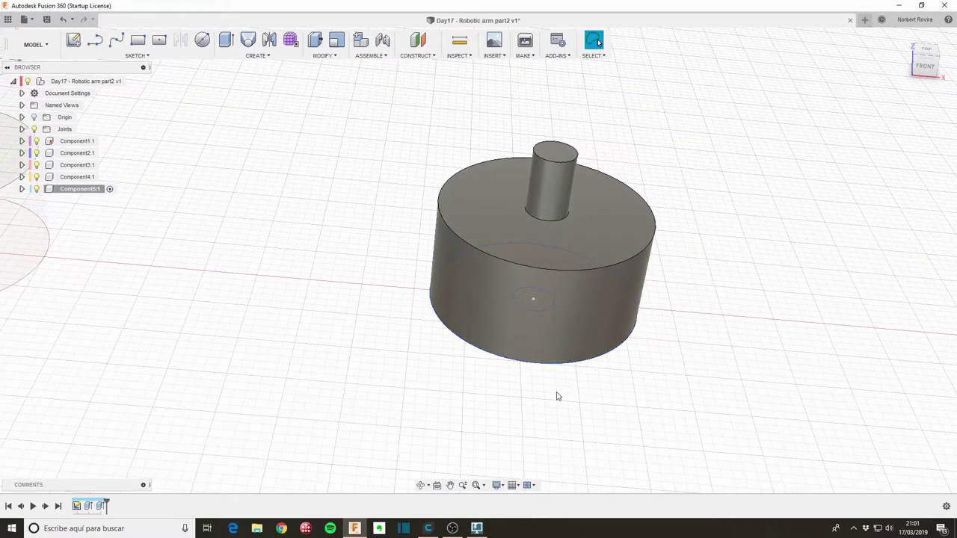
mouse_move(554, 399)
shift+middle_down()
mouse_move(562, 297)
mouse_move(506, 357)
mouse_move(366, 370)
shift+middle_up()
Try a 30 mm joined extrusion of the cylinder's bottom face, then cancel it.
key(e)
click(522, 391)
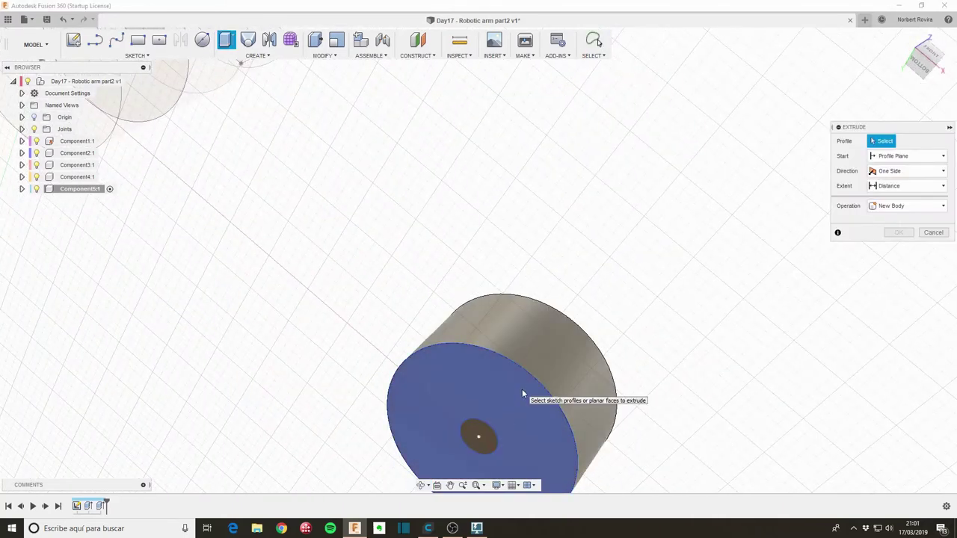
drag(498, 442, 470, 473)
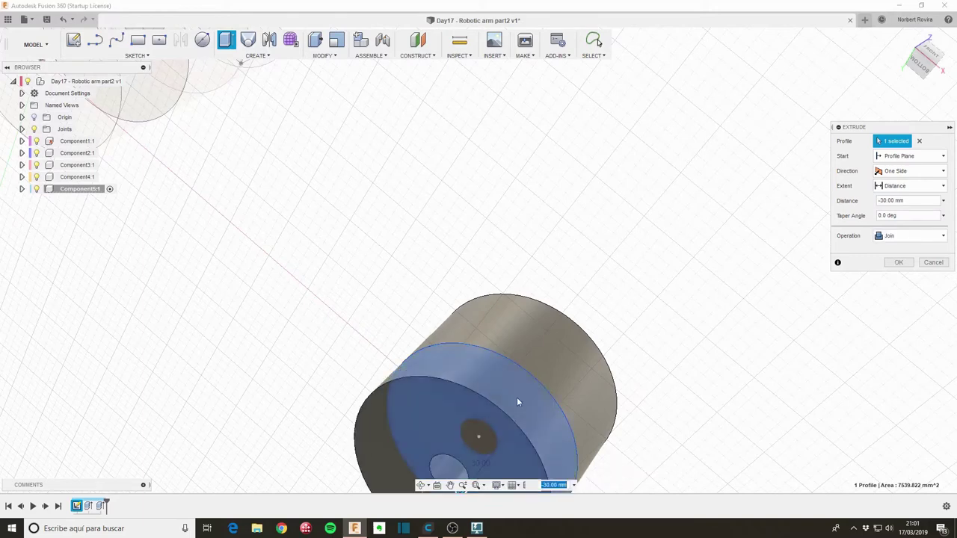
mouse_move(605, 304)
shift+middle_down()
mouse_move(626, 284)
mouse_move(617, 293)
shift+middle_up()
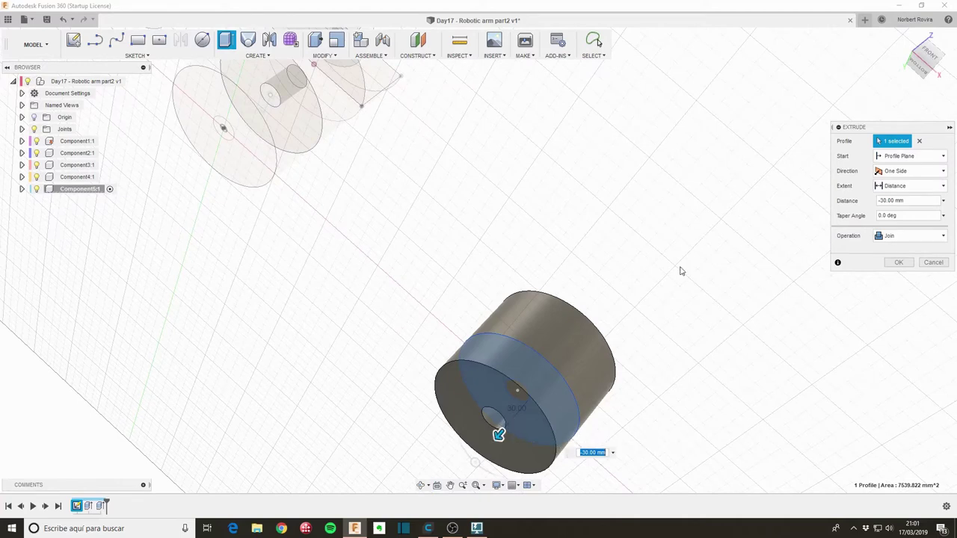
click(933, 262)
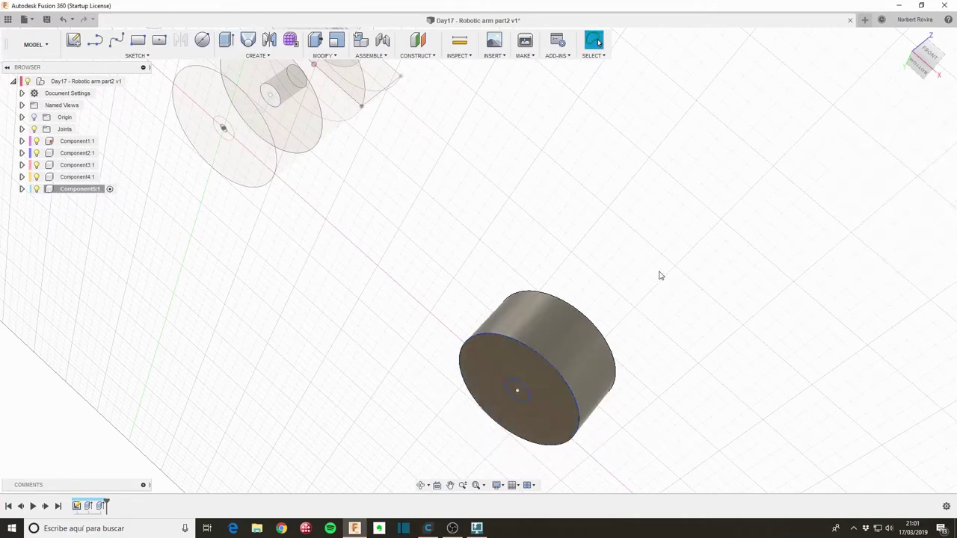
Sketch on the XZ plane and project the cylinder's bottom edge into it.
key(s)
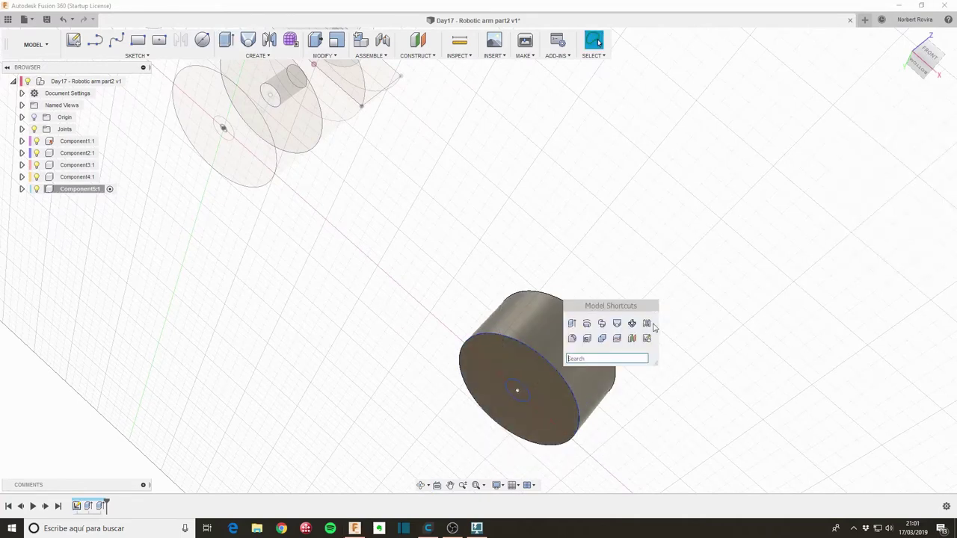
click(646, 338)
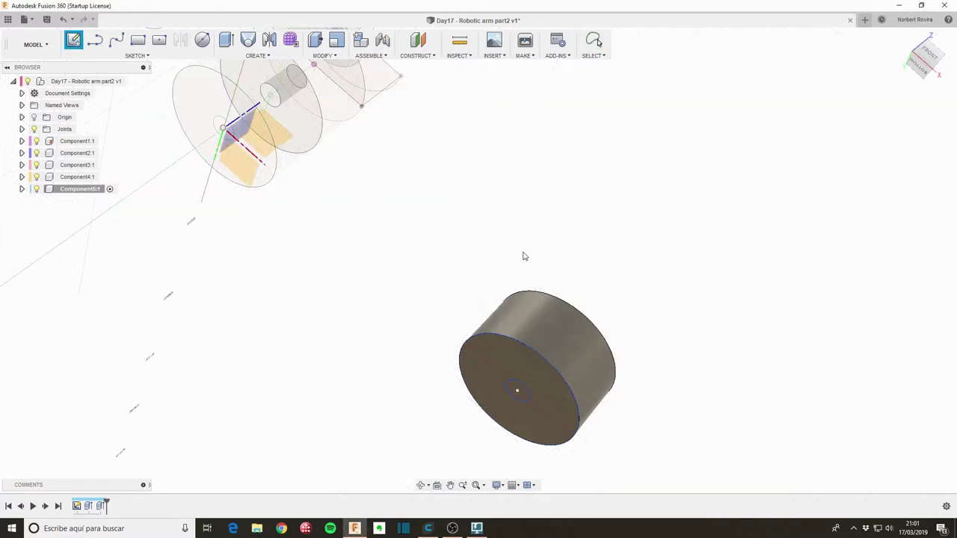
click(264, 151)
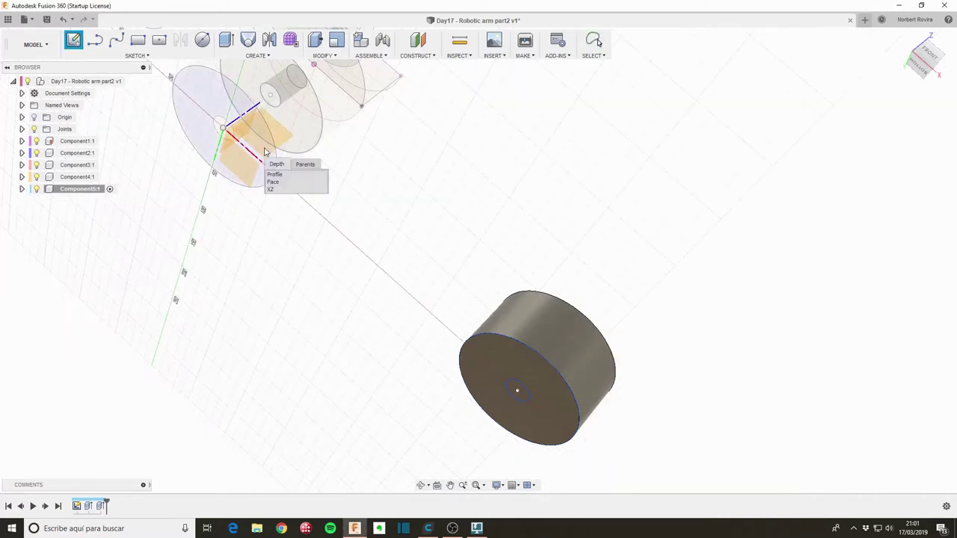
click(288, 191)
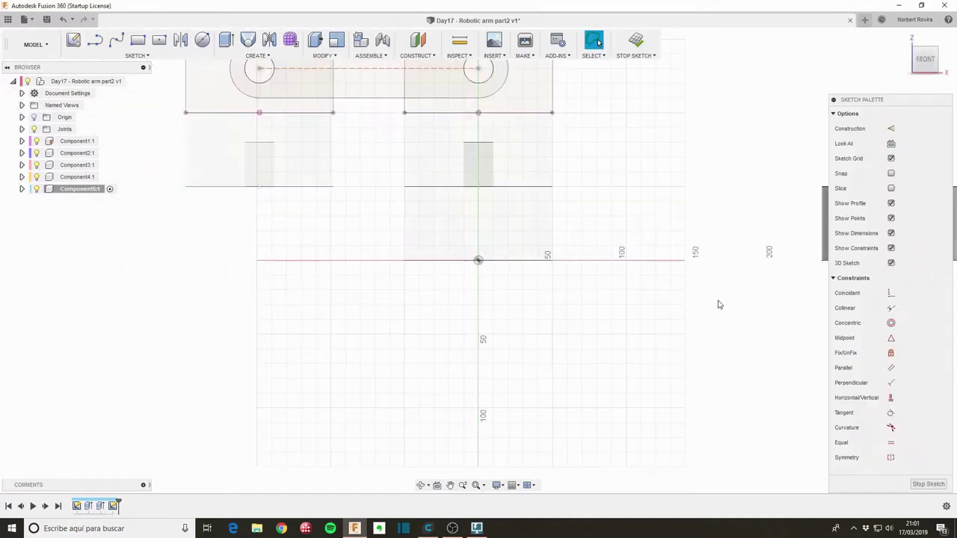
key(p)
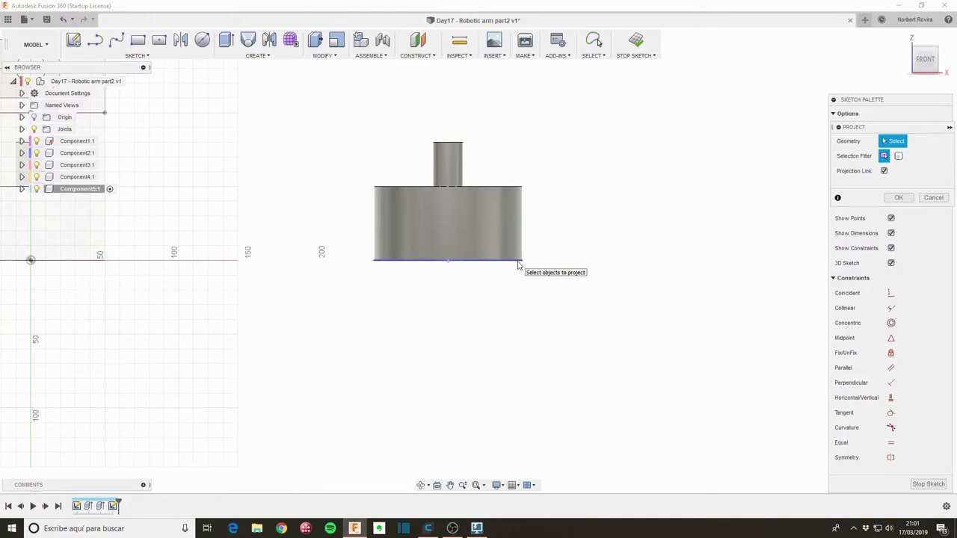
click(519, 262)
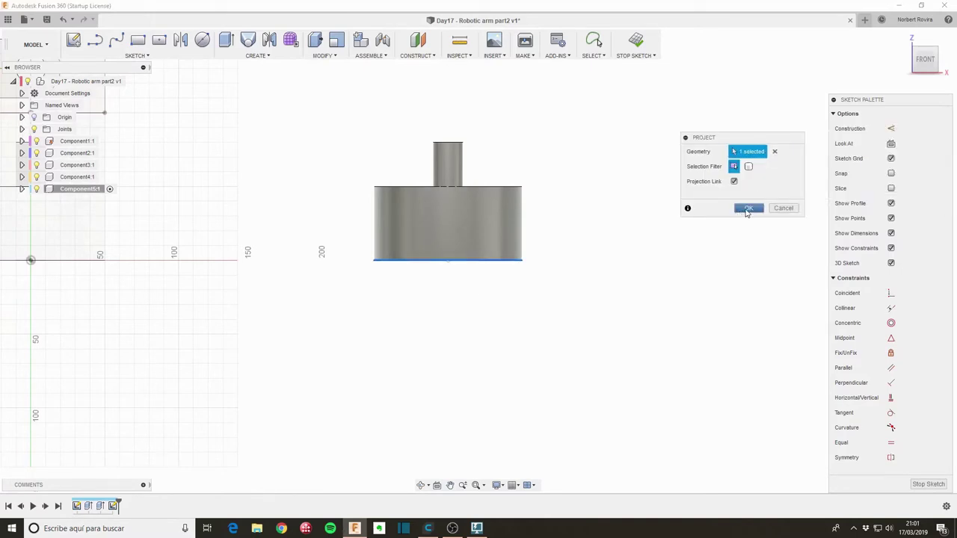
click(746, 210)
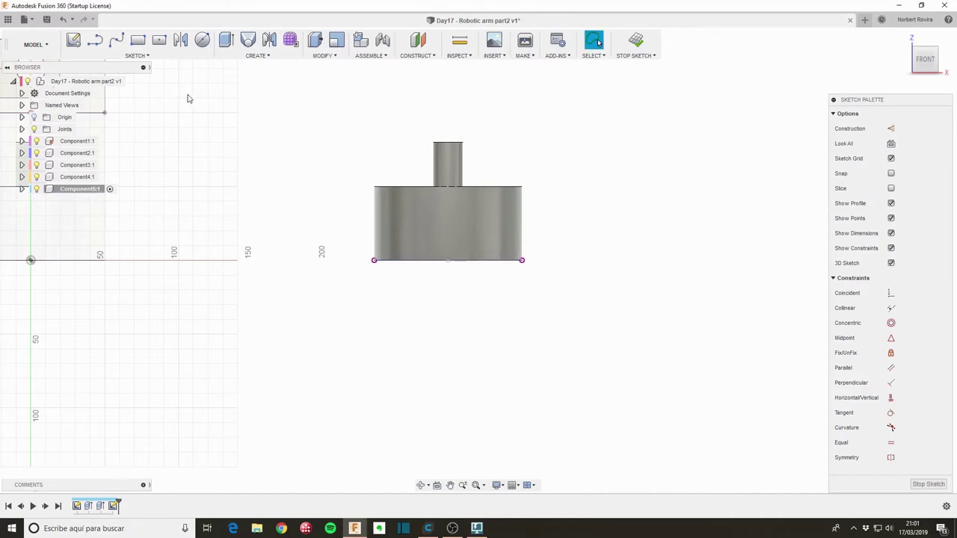
Draw a three-point half-circle arc below the projected edge, spanning its two endpoints.
key(s)
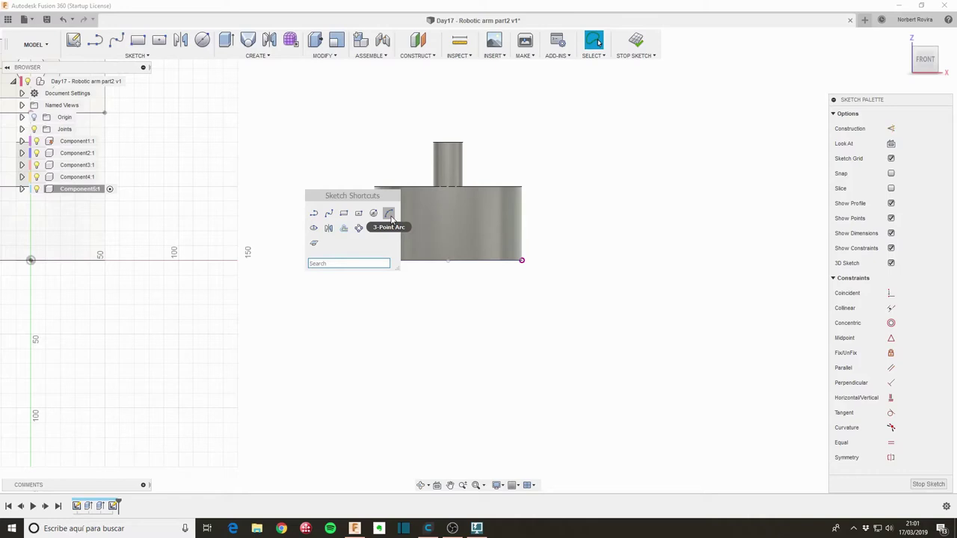
click(388, 213)
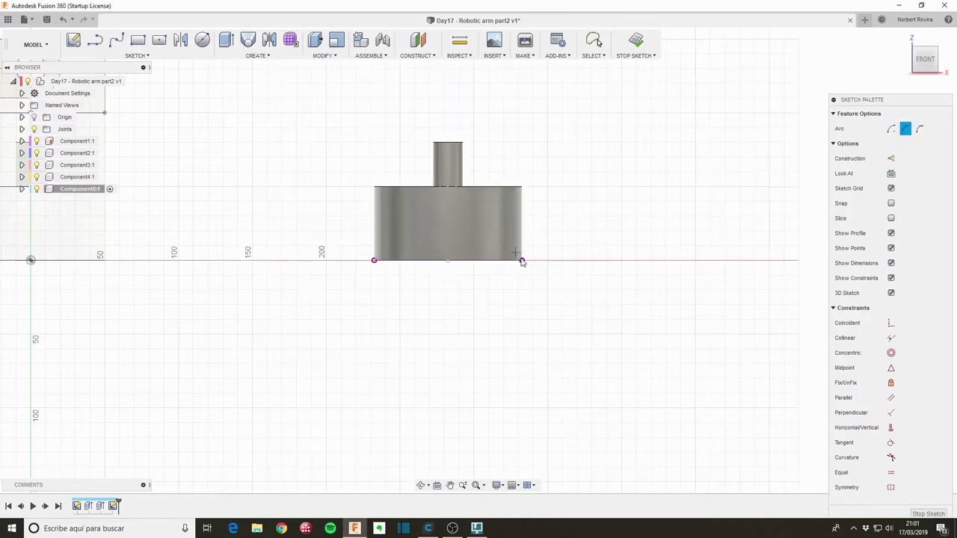
click(522, 260)
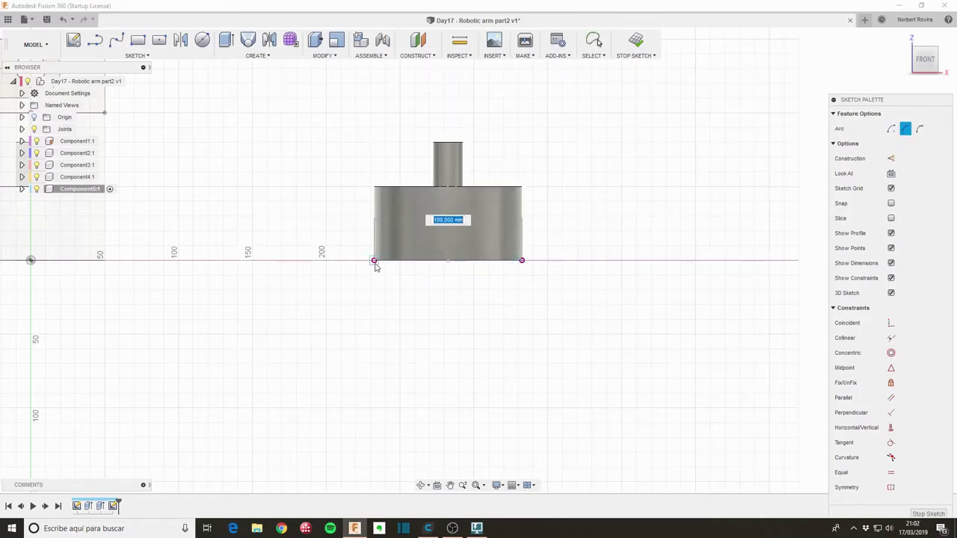
click(373, 261)
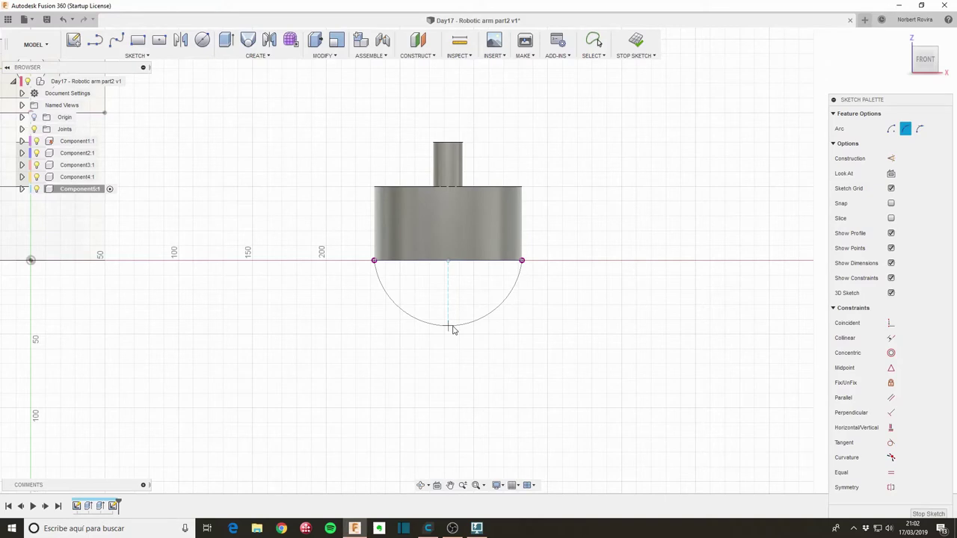
click(451, 326)
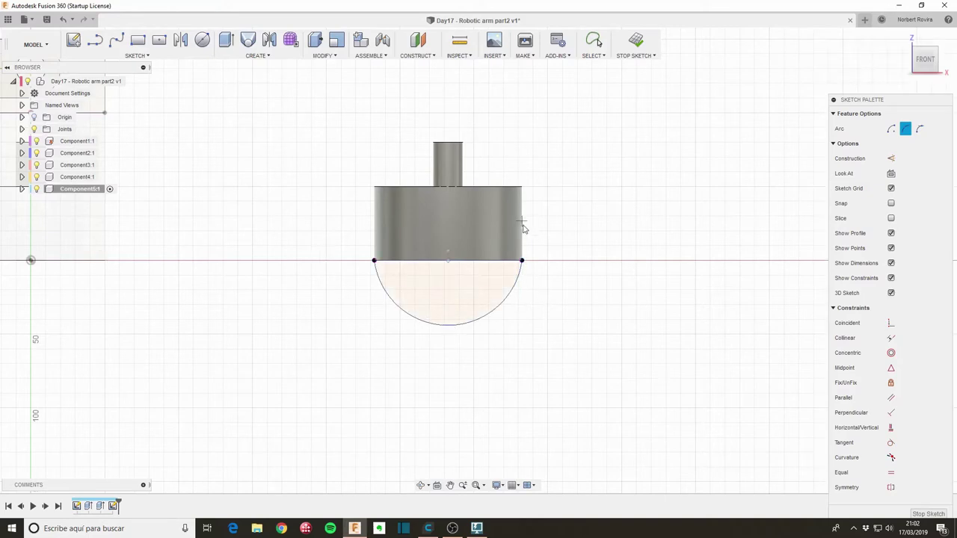
key(Escape)
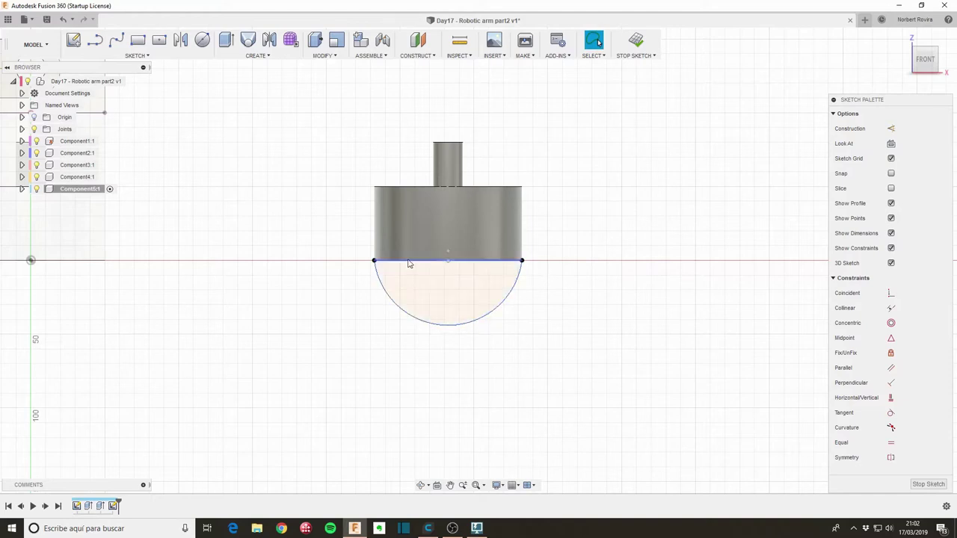
Draw a vertical line from the edge midpoint to the arc bottom and finish the sketch.
key(l)
click(449, 261)
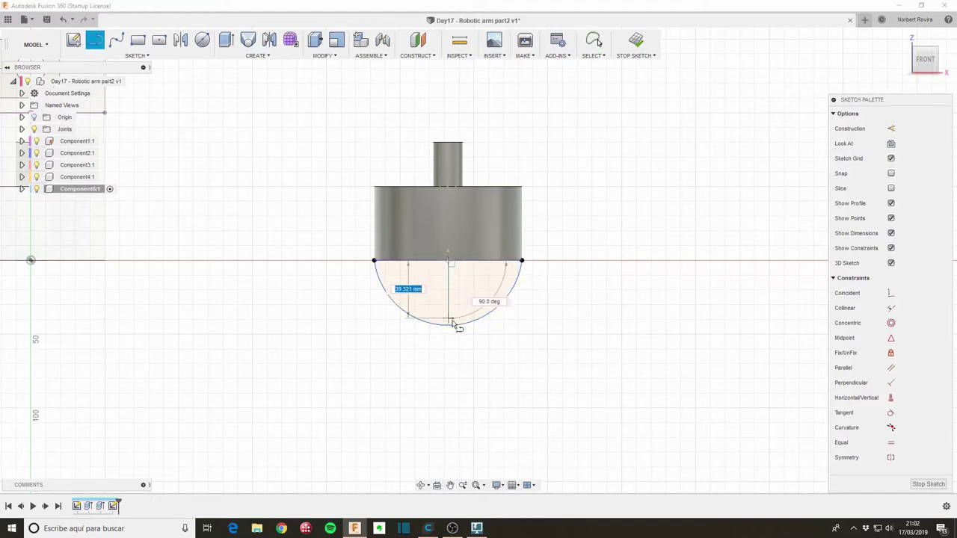
double_click(448, 325)
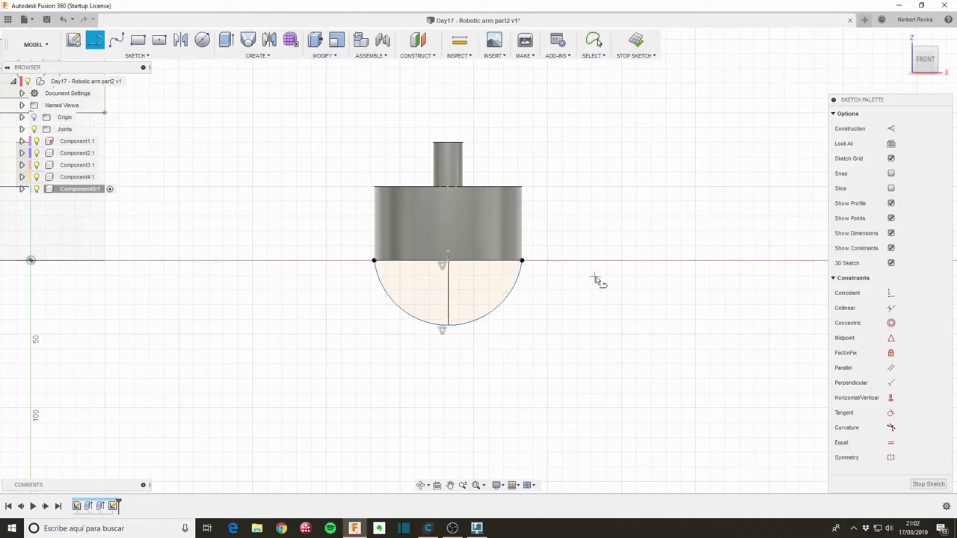
key(Escape)
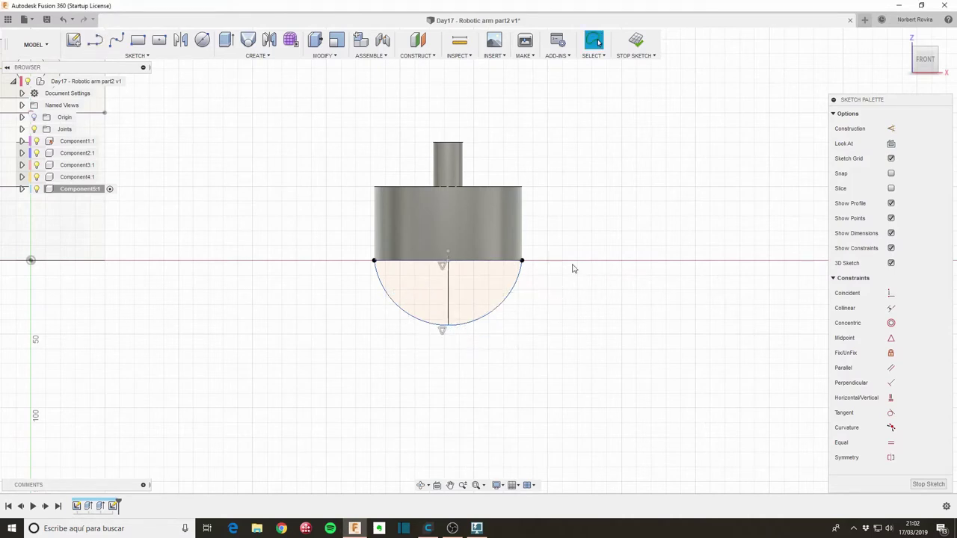
click(928, 482)
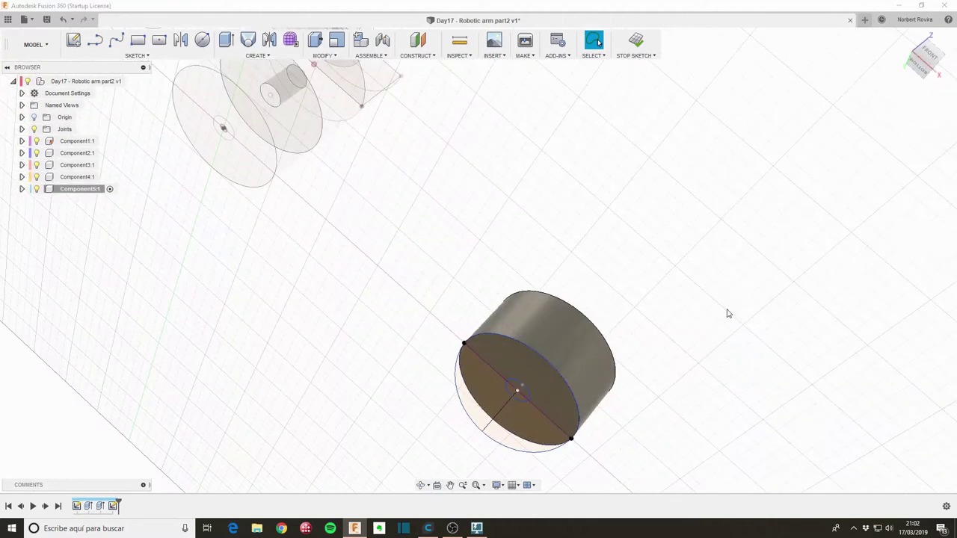
Revolve one quarter profile 360° about the vertical centre line, joined to the cylinder.
key(s)
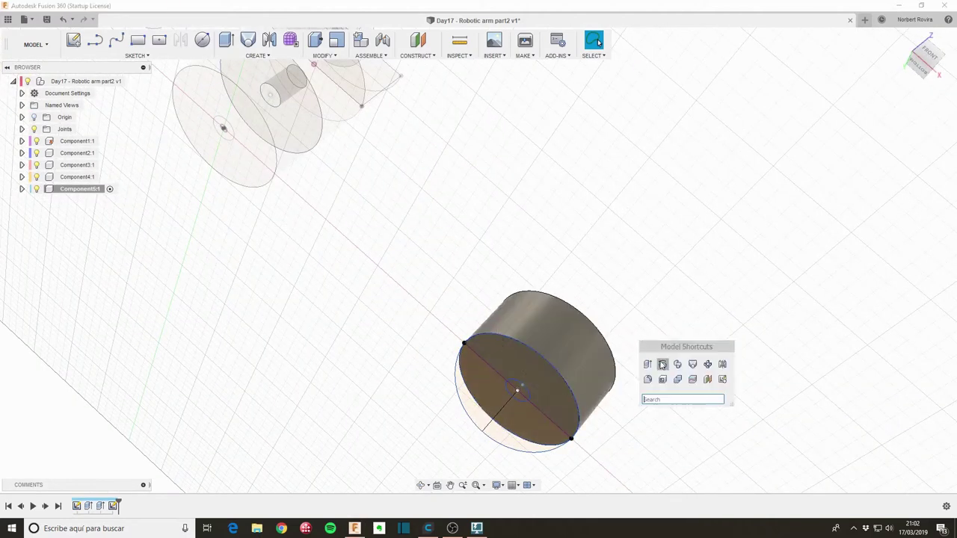
click(668, 366)
click(549, 446)
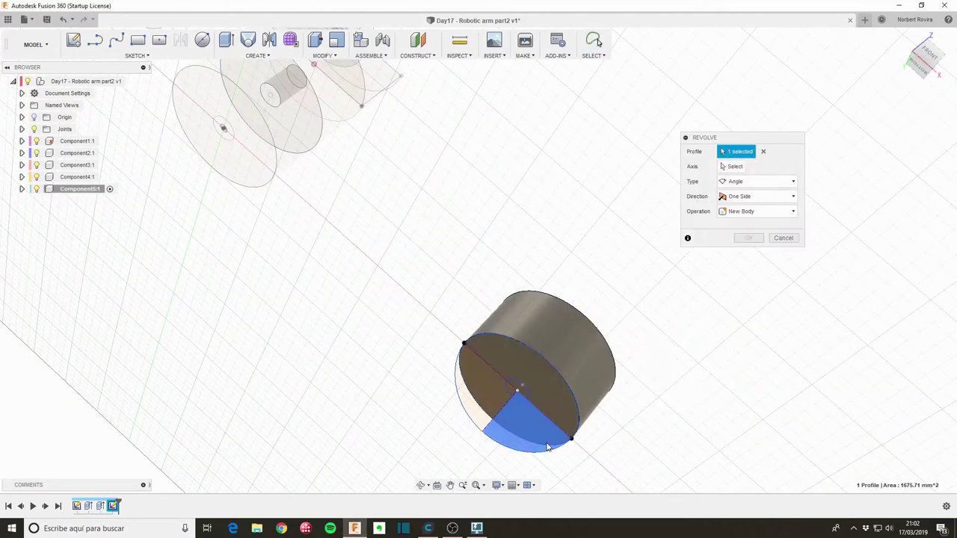
click(736, 168)
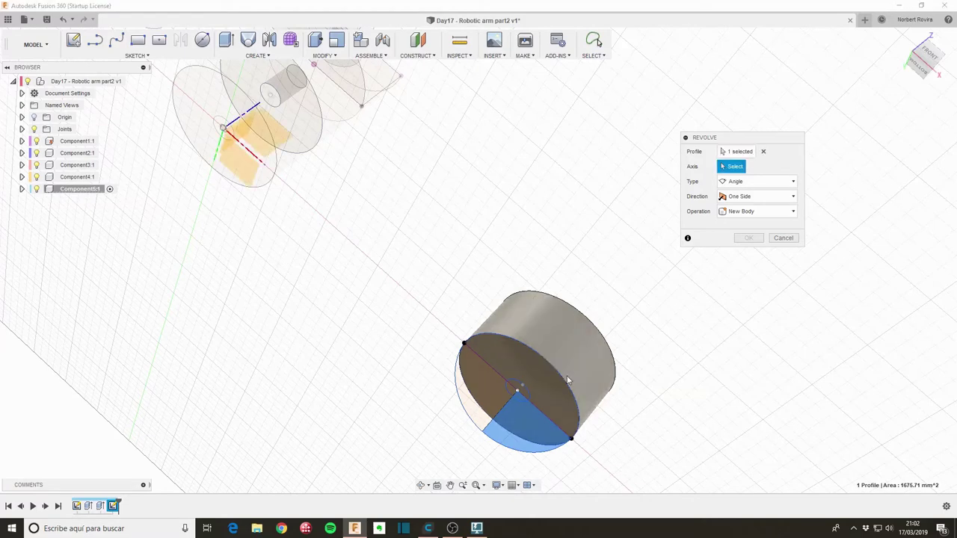
click(503, 410)
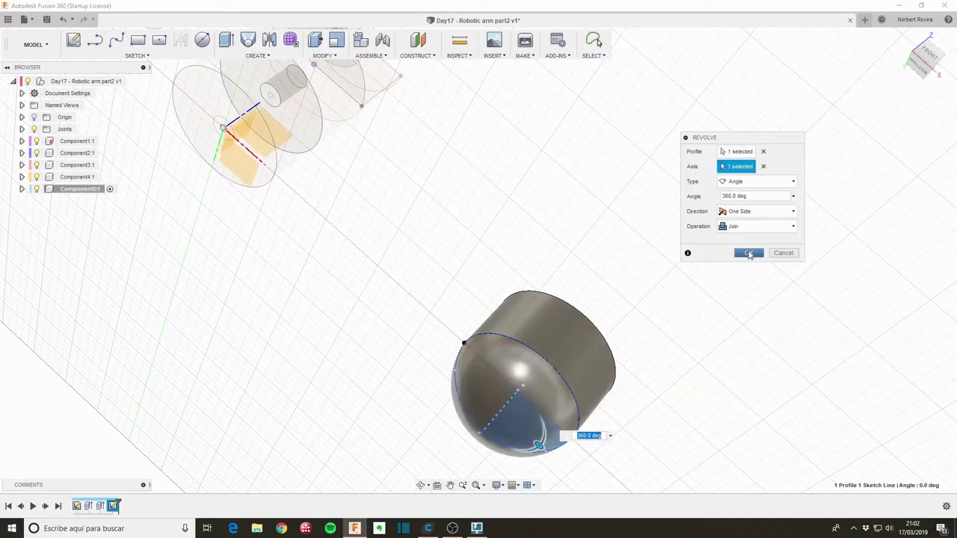
click(748, 254)
middle_drag(658, 314, 639, 217)
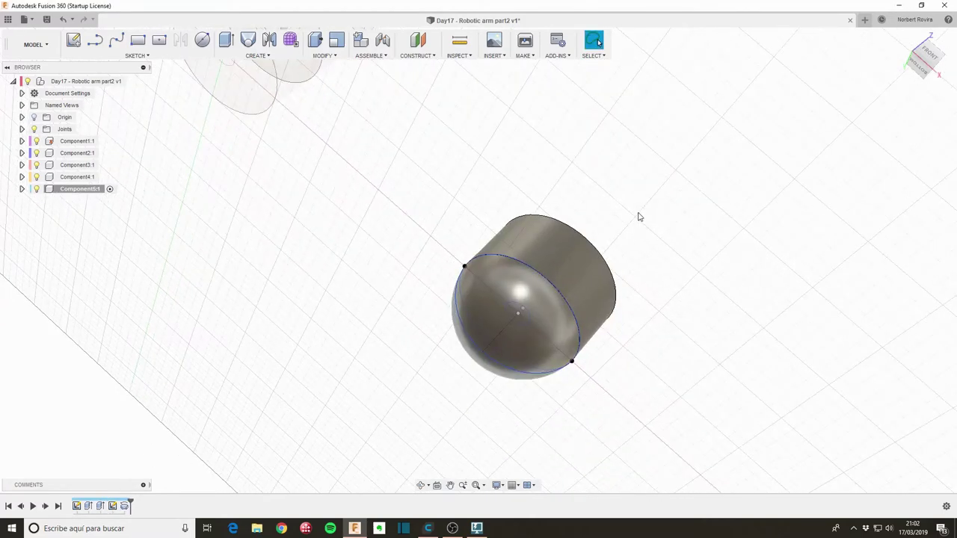
middle_drag(675, 329, 640, 266)
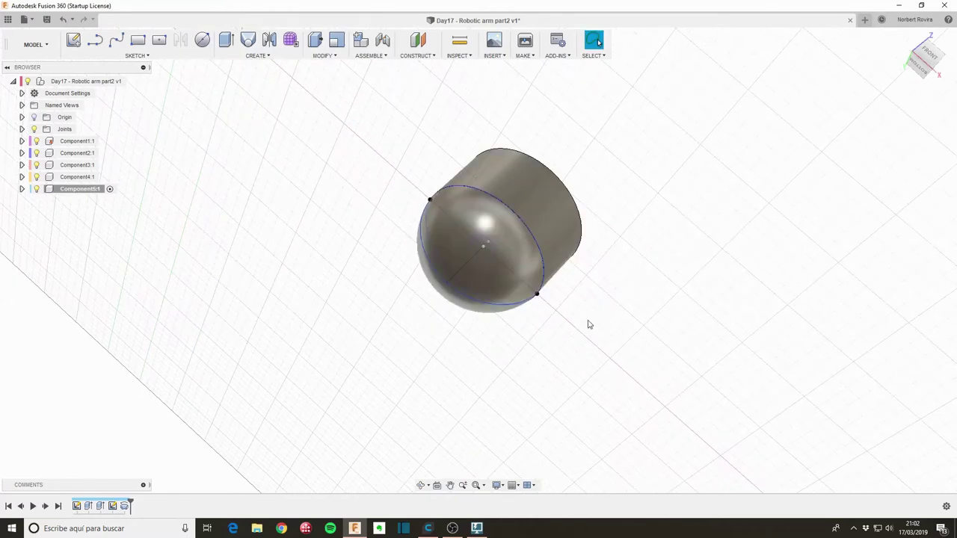
mouse_move(588, 325)
shift+middle_down()
mouse_move(615, 214)
mouse_move(597, 208)
mouse_move(636, 240)
shift+middle_up()
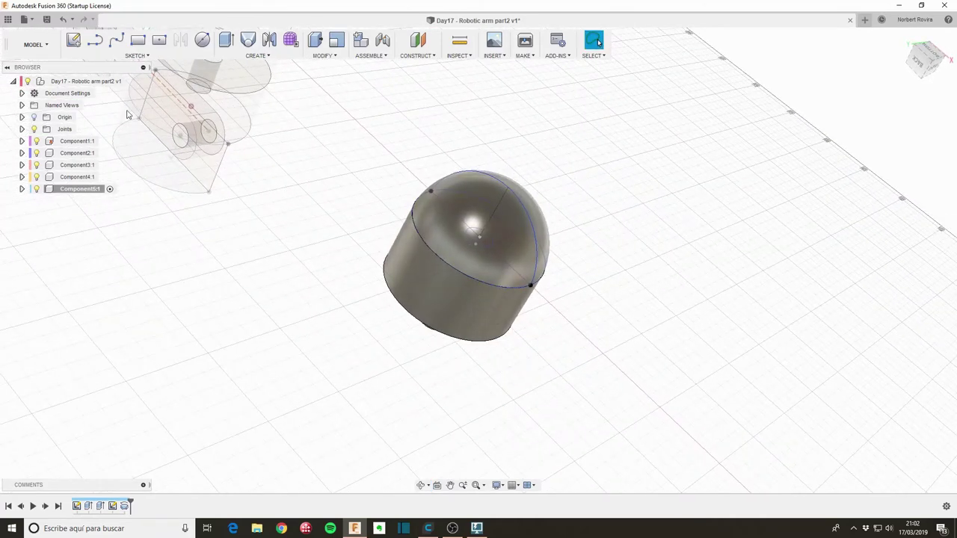
Reopen the half-circle sketch and offset the centre line 10 mm to one side.
double_click(112, 507)
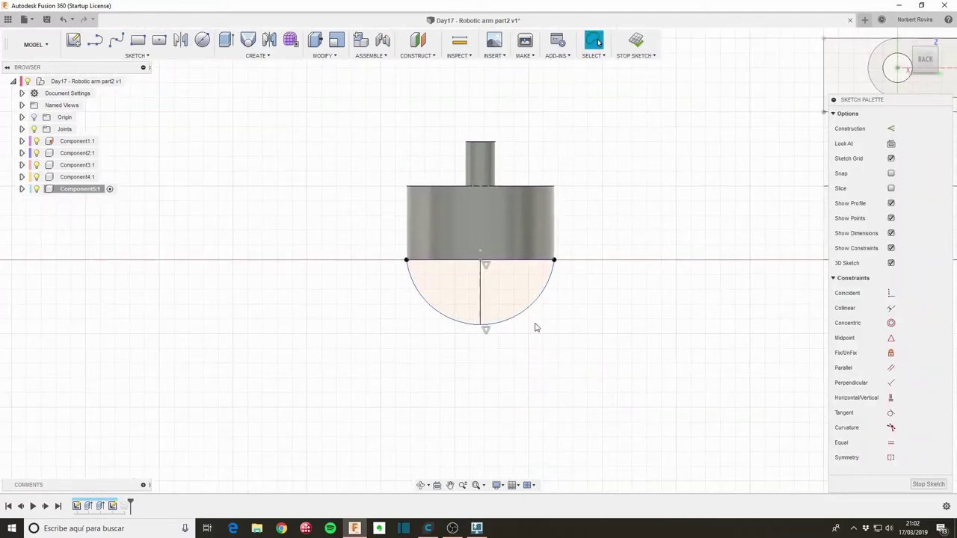
scroll(494, 286, up, 2)
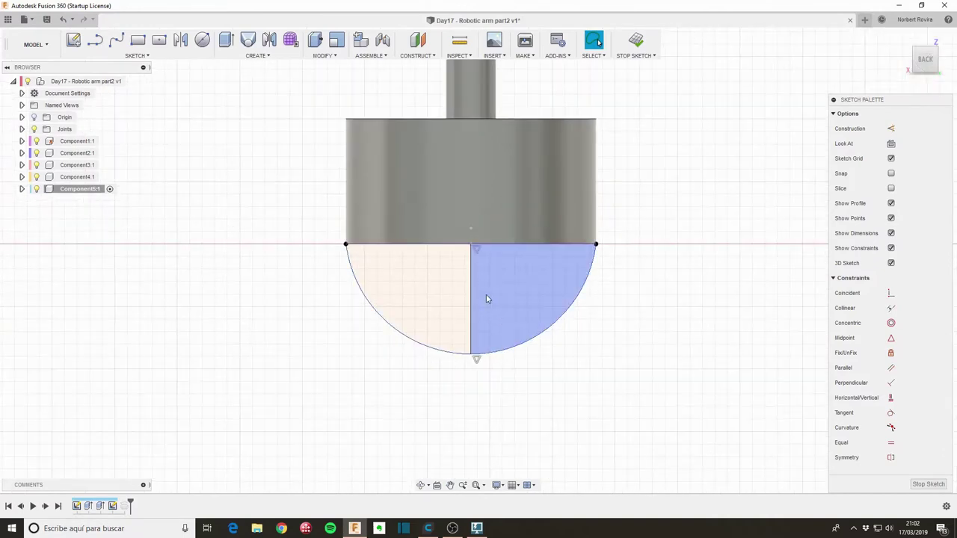
key(o)
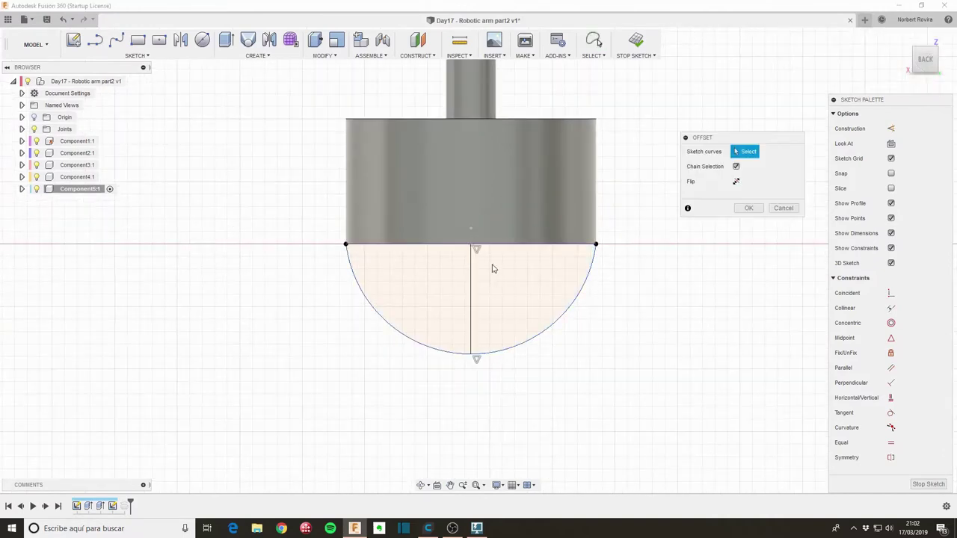
click(471, 288)
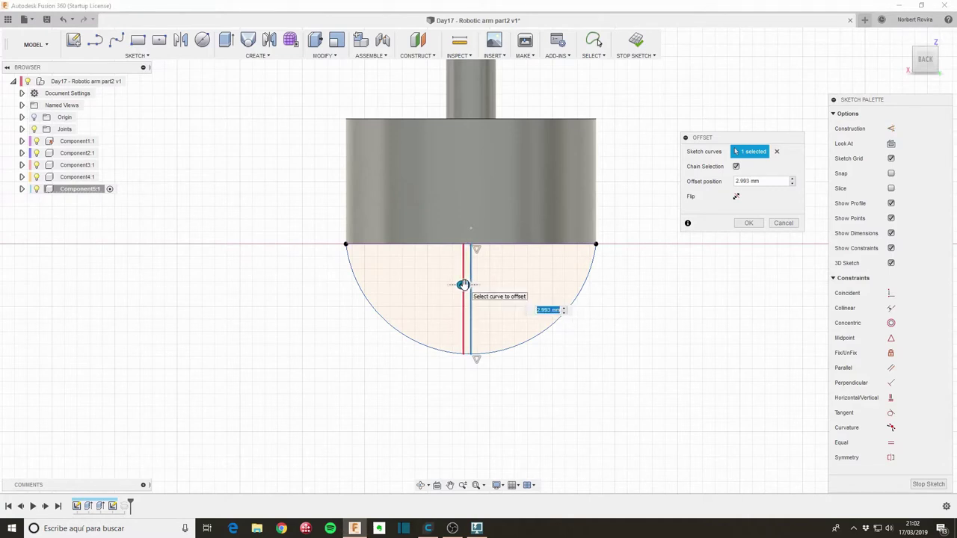
text(5)
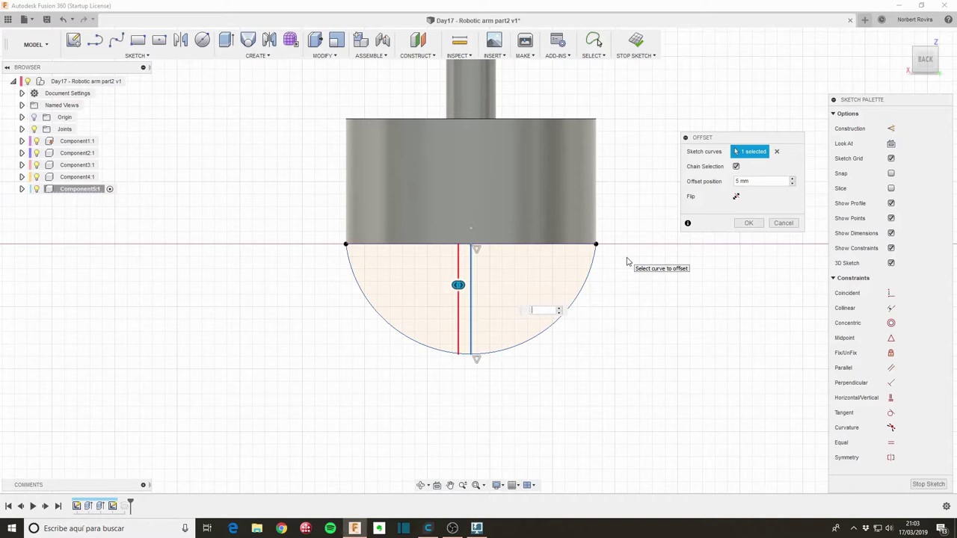
text(10)
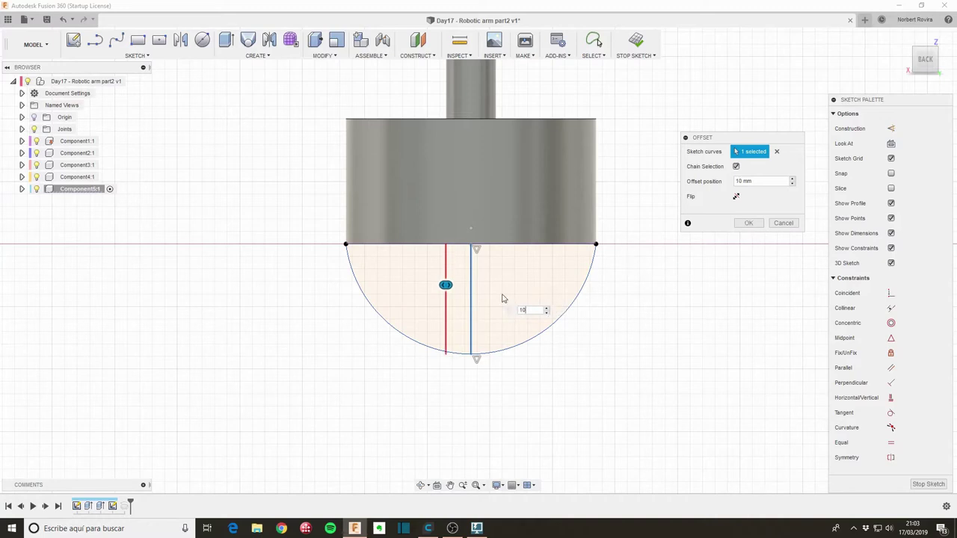
click(748, 223)
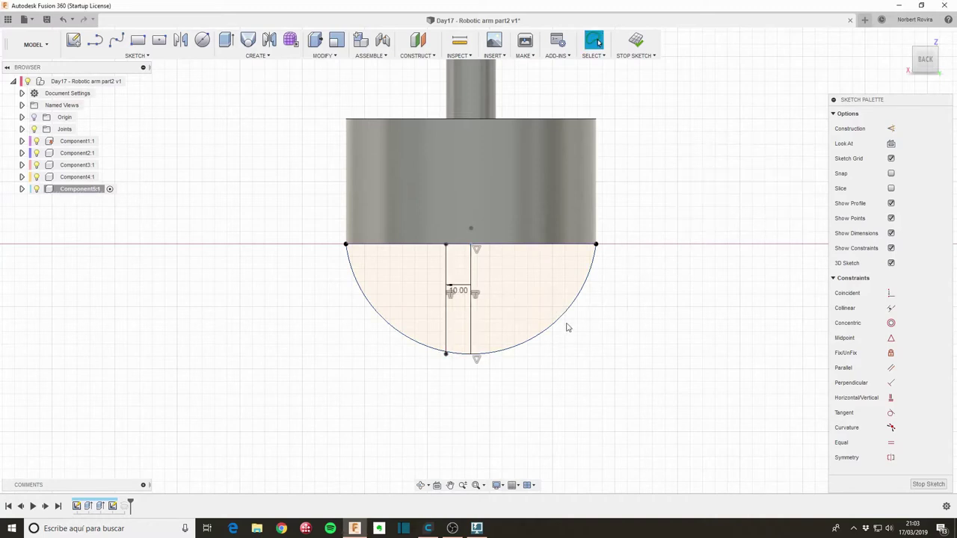
Offset the centre line 10 mm to the other side and finish the sketch.
click(470, 267)
drag(471, 267, 487, 265)
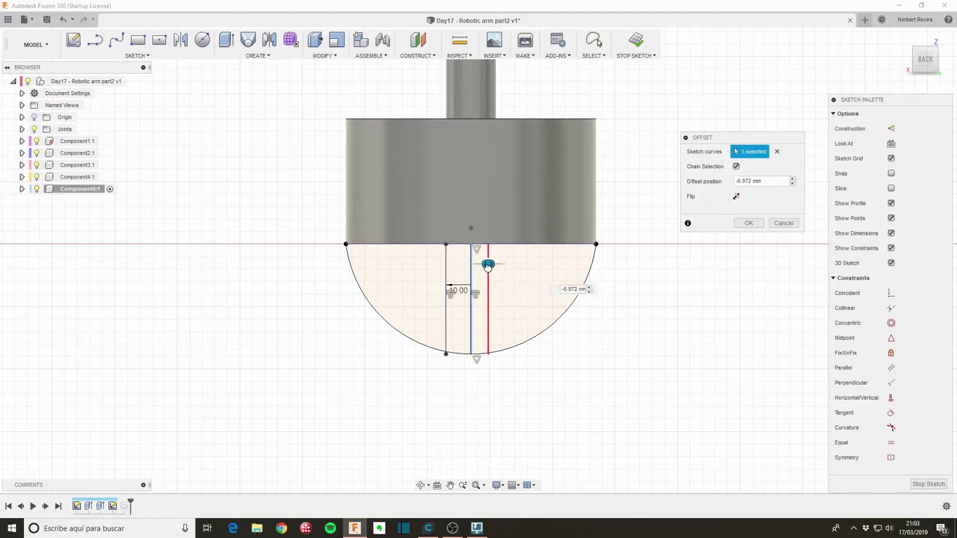
text(10)
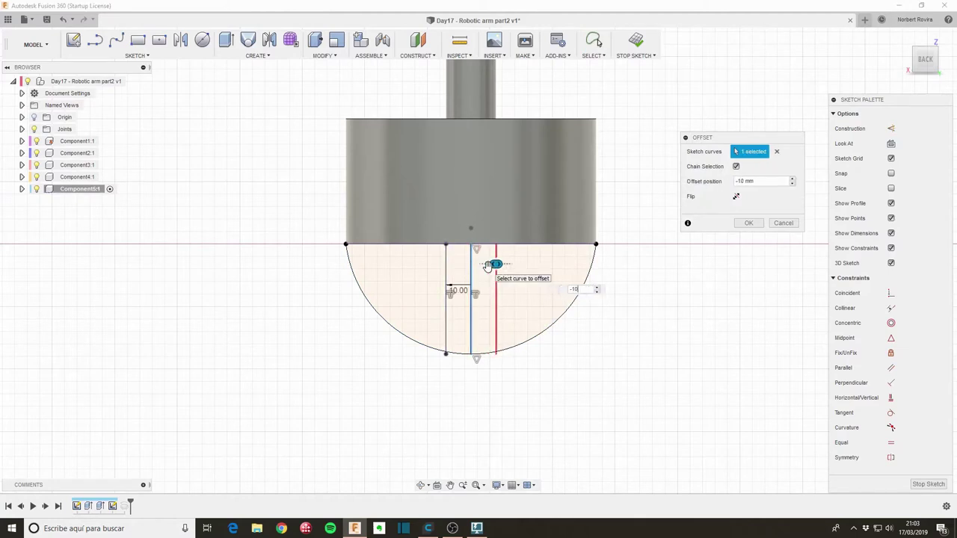
key(Return)
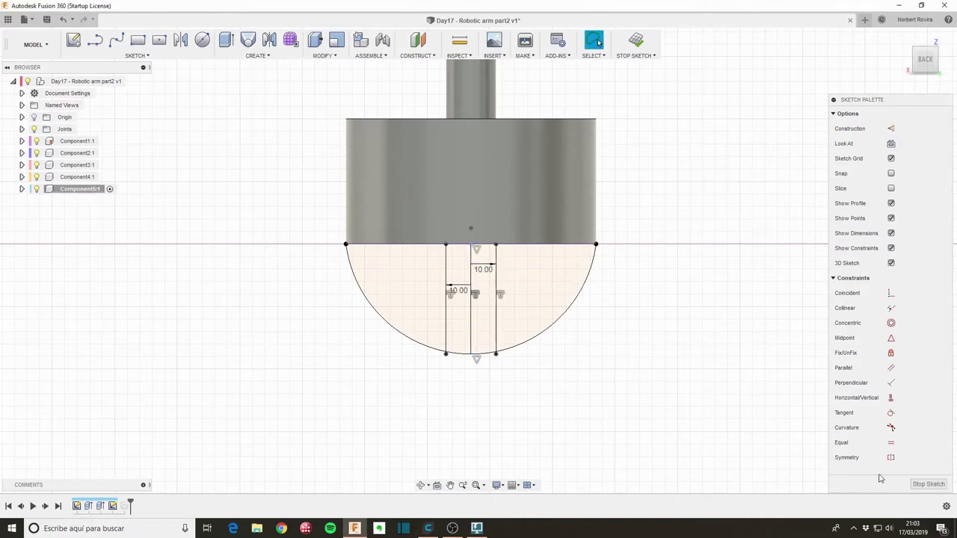
click(927, 484)
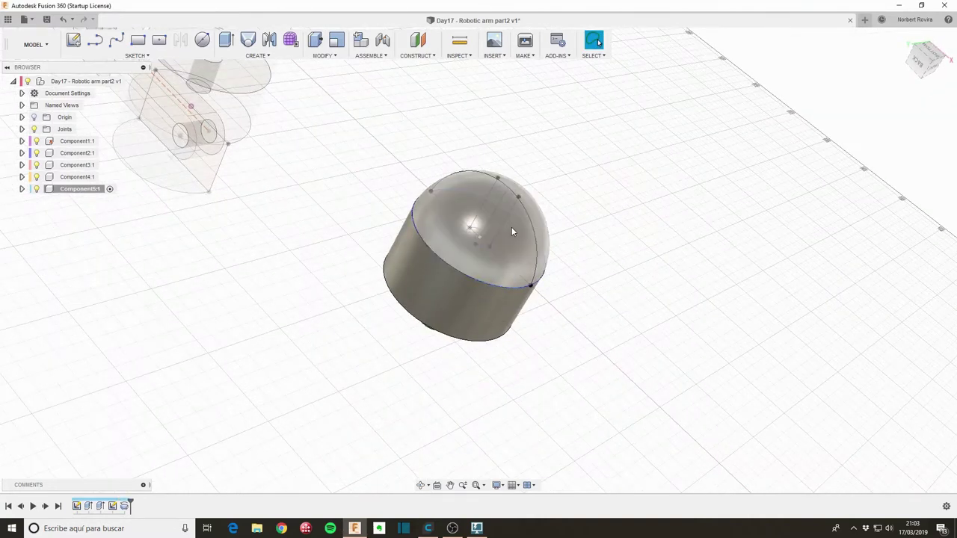
Cut both strip profiles symmetrically through all of the dome, forming the 20 mm slot.
key(e)
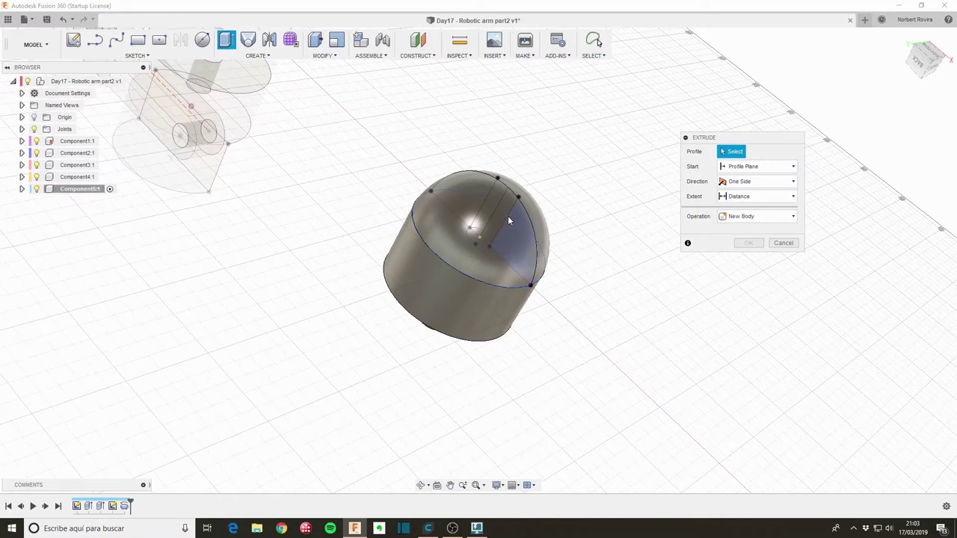
click(505, 213)
click(493, 206)
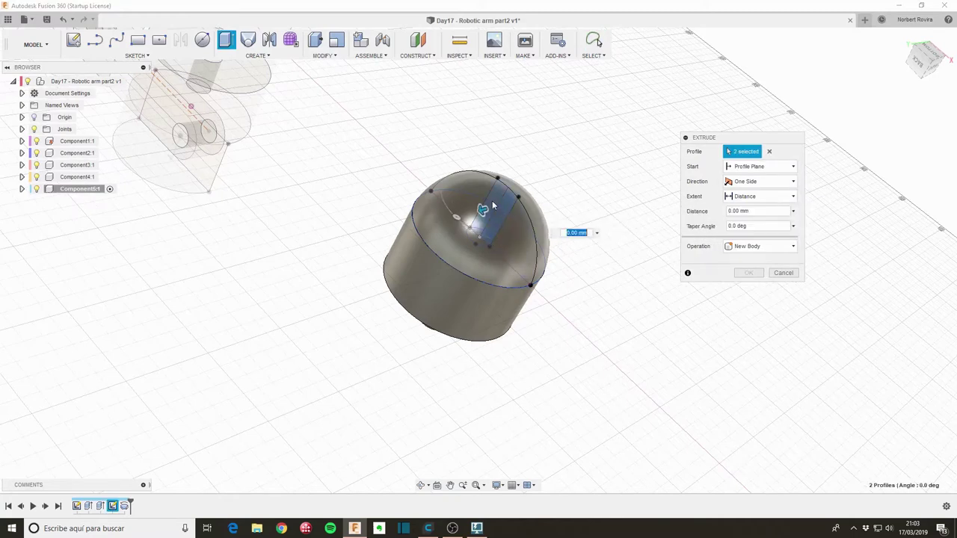
text(40)
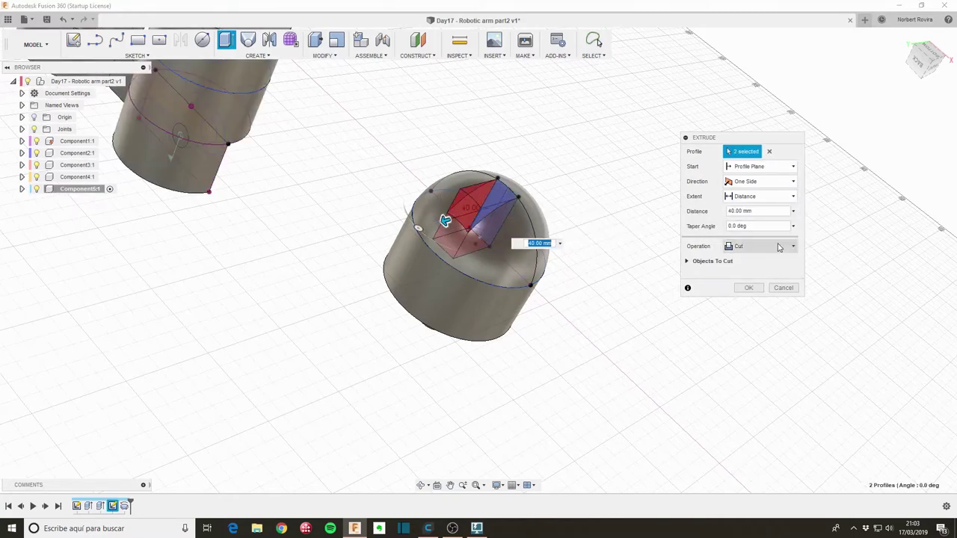
click(784, 181)
click(763, 221)
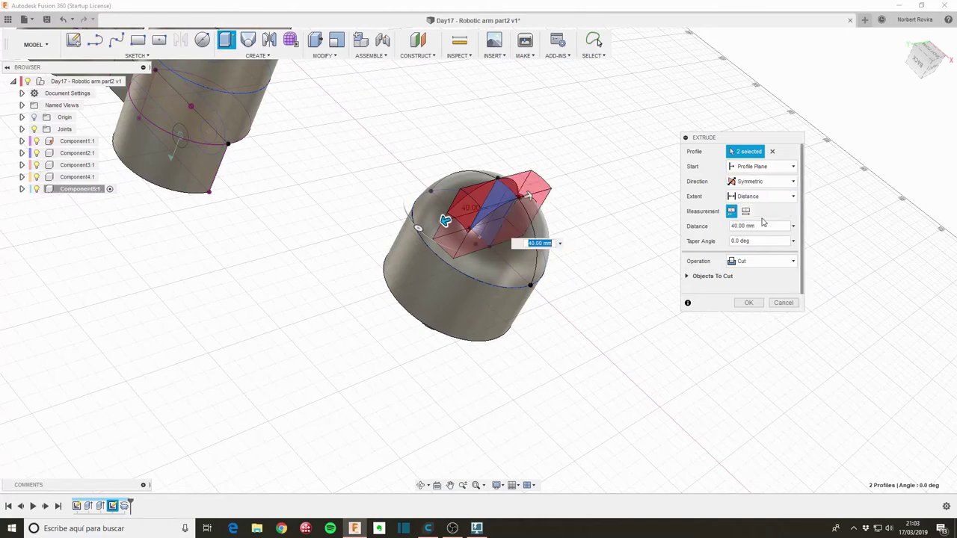
click(785, 196)
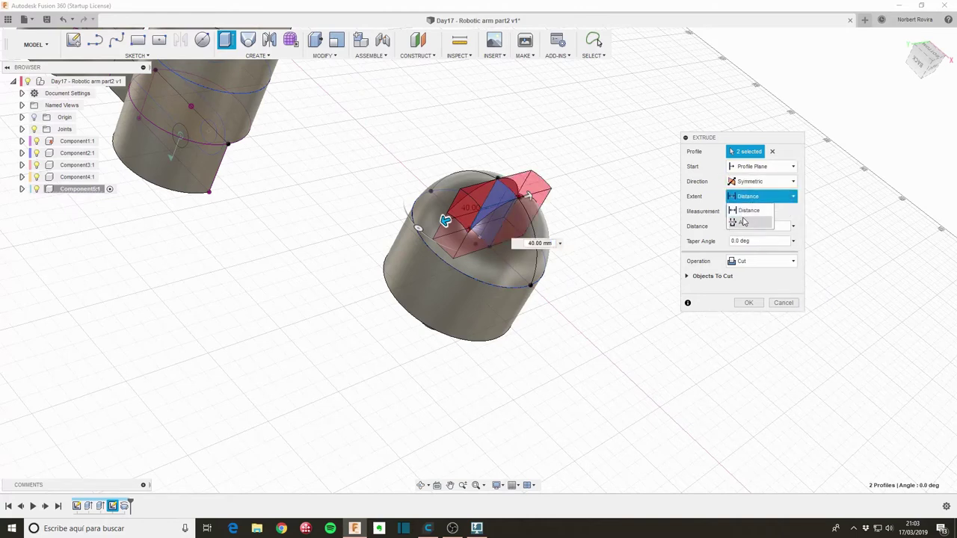
click(749, 223)
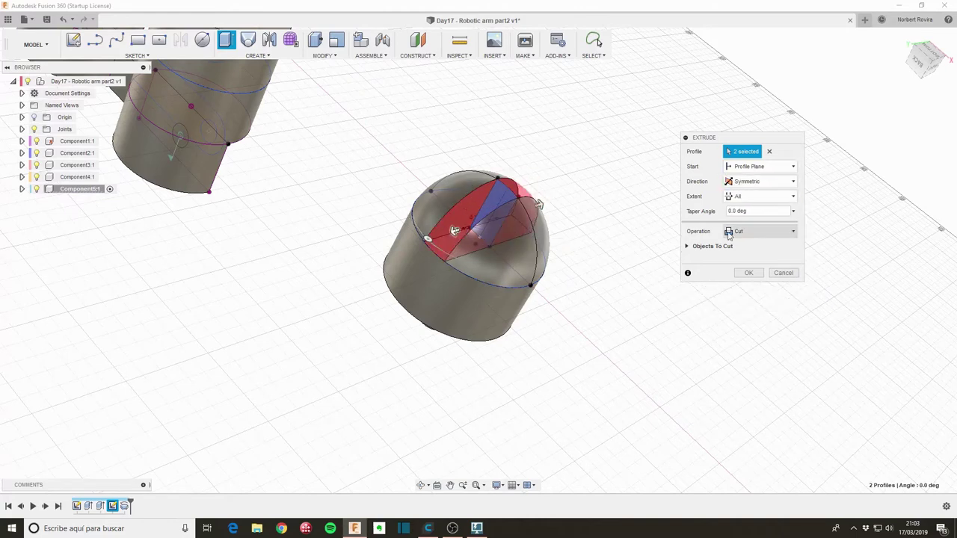
click(747, 273)
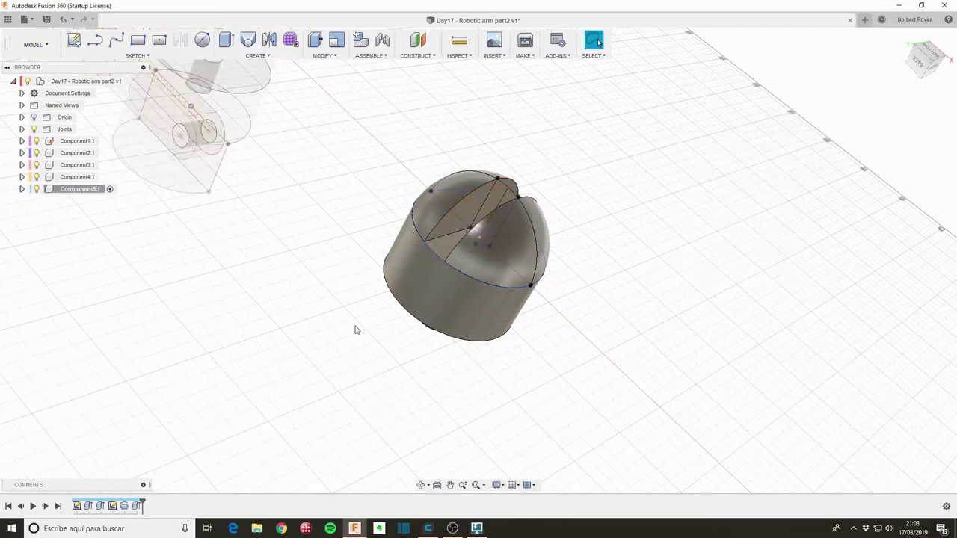
mouse_move(355, 329)
shift+middle_down()
mouse_move(351, 347)
mouse_move(326, 323)
mouse_move(327, 336)
mouse_move(359, 324)
shift+middle_up()
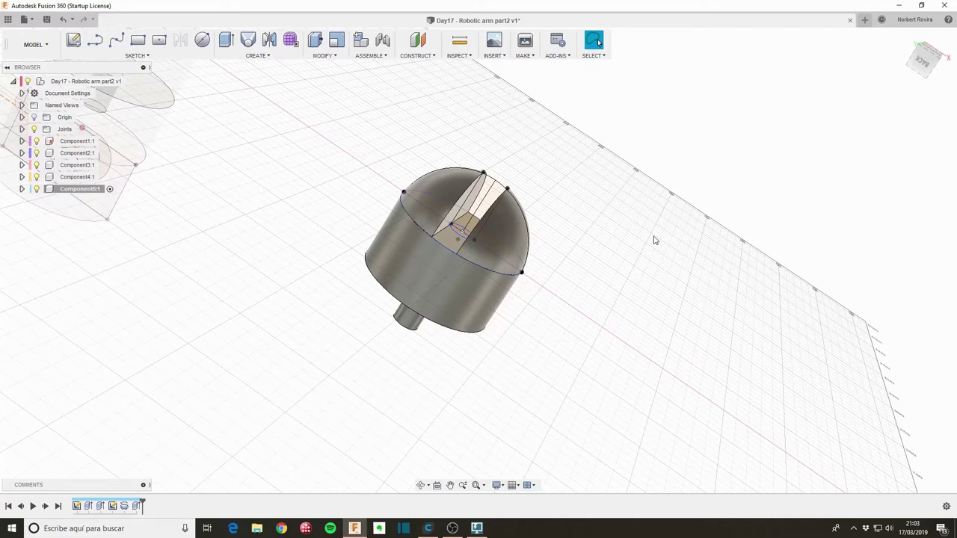
mouse_move(654, 240)
shift+middle_down()
mouse_move(613, 235)
mouse_move(613, 256)
mouse_move(623, 254)
shift+middle_up()
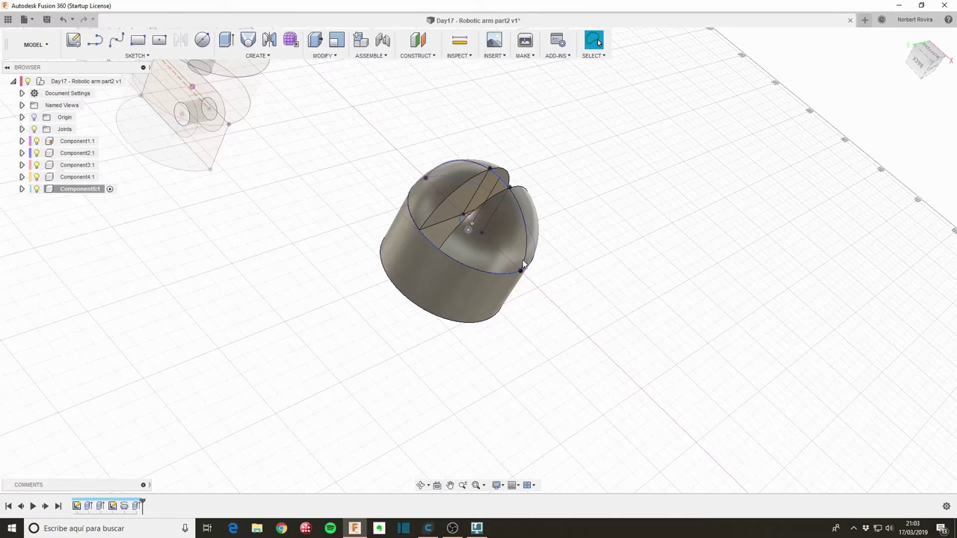
scroll(523, 263, up, 3)
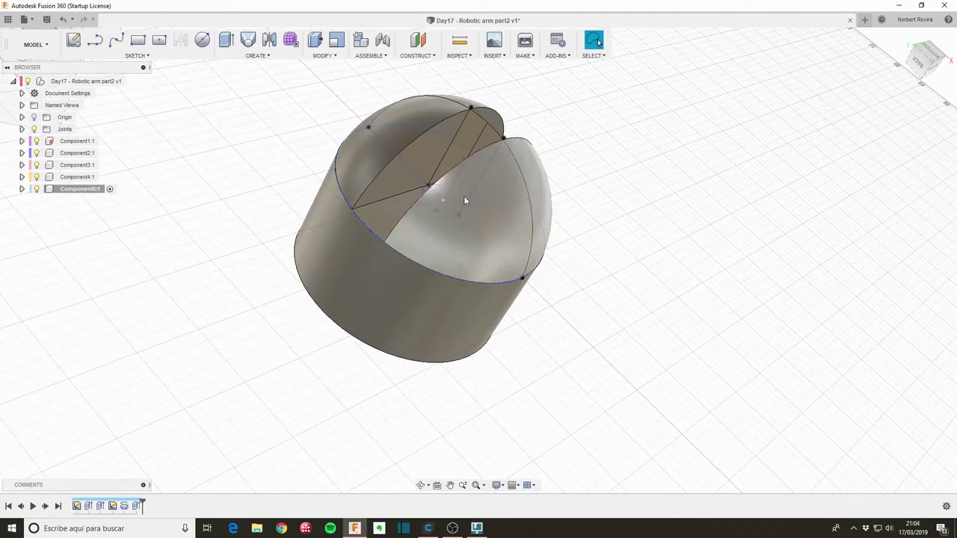
Abandon an offset plane, then place a midplane between the slot's two inner faces.
click(422, 56)
click(455, 68)
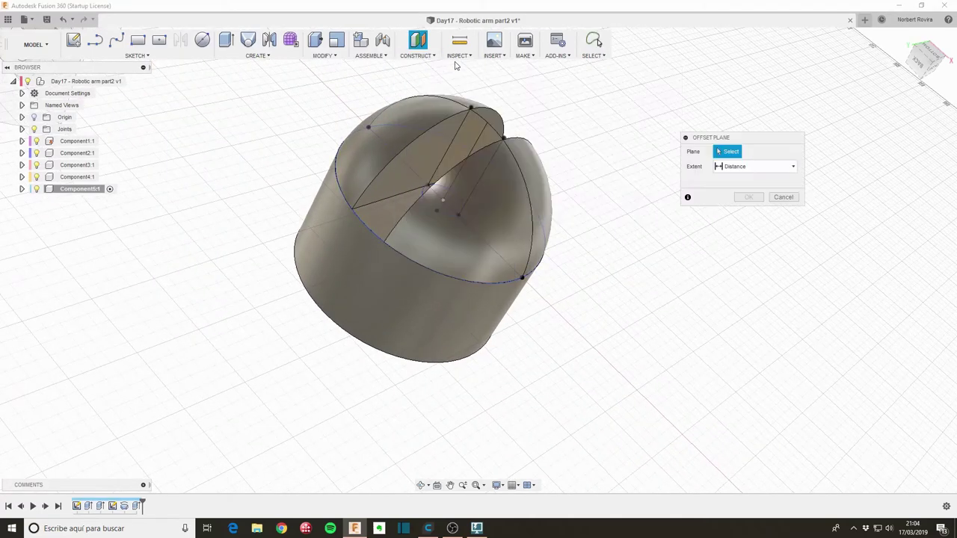
click(435, 135)
shift+middle_drag(455, 152, 466, 160)
key(Return)
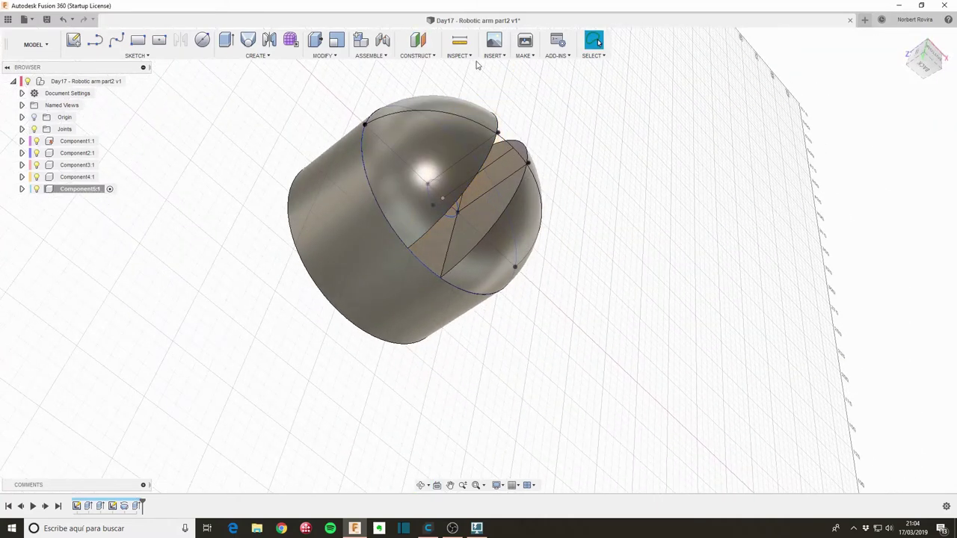
click(439, 57)
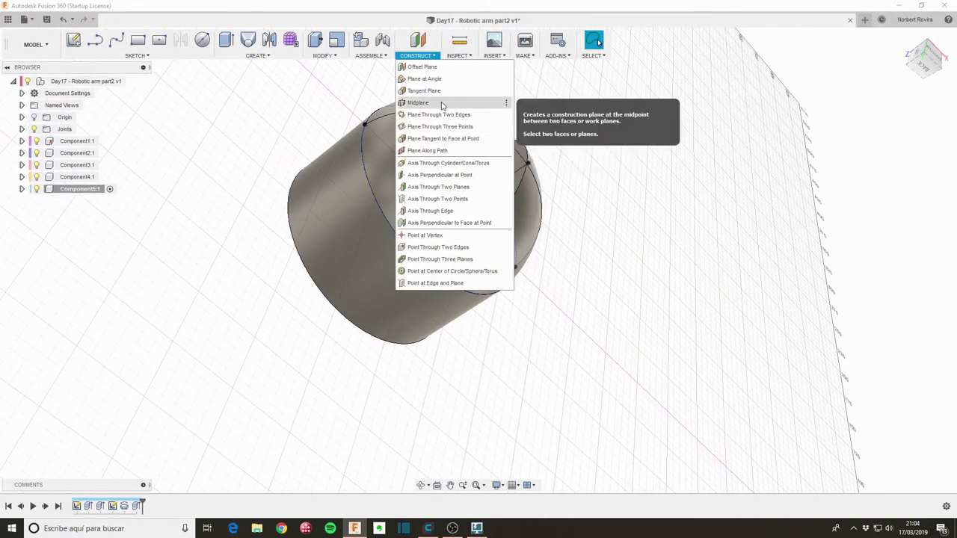
click(442, 106)
click(485, 209)
shift+middle_drag(484, 209, 440, 175)
click(463, 201)
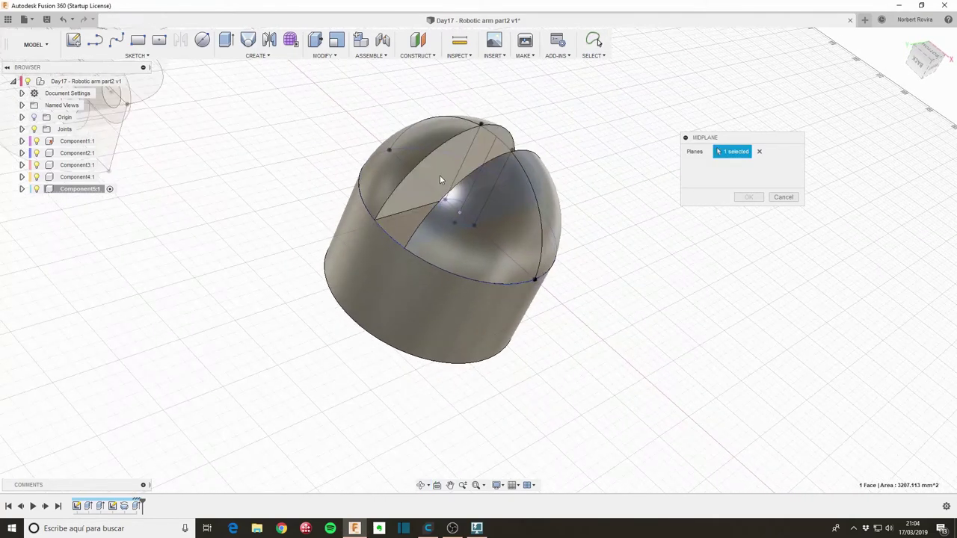
click(749, 197)
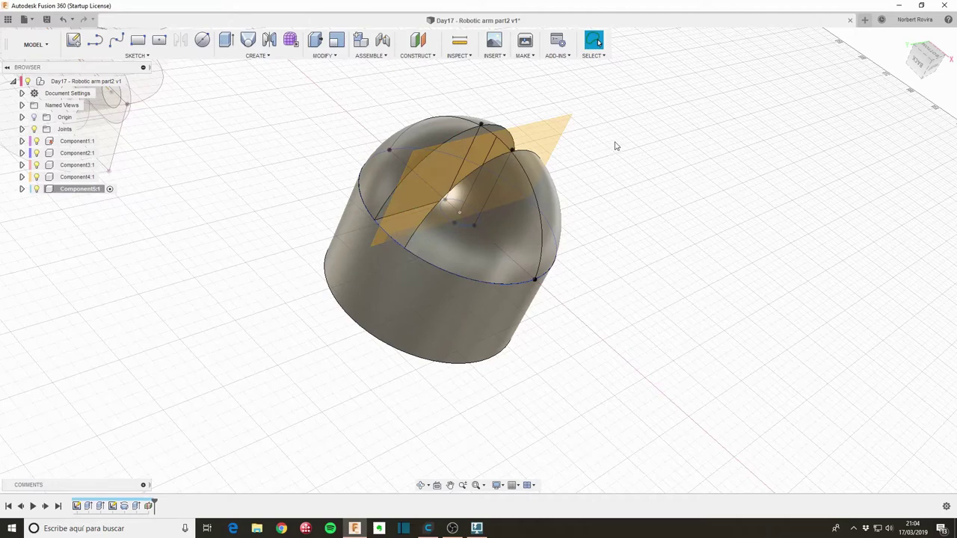
Start a new sketch on the midplane and project the half-round end face into it.
key(s)
click(699, 182)
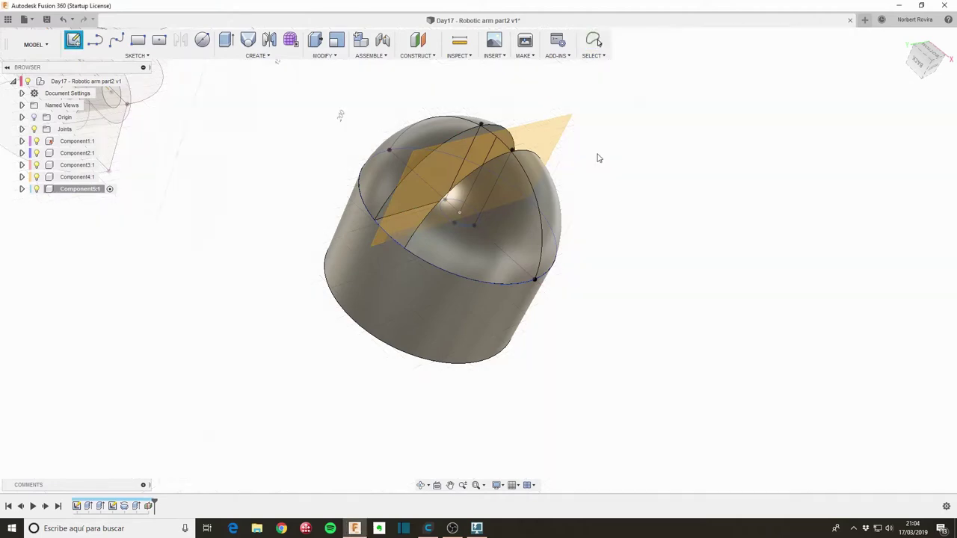
click(536, 146)
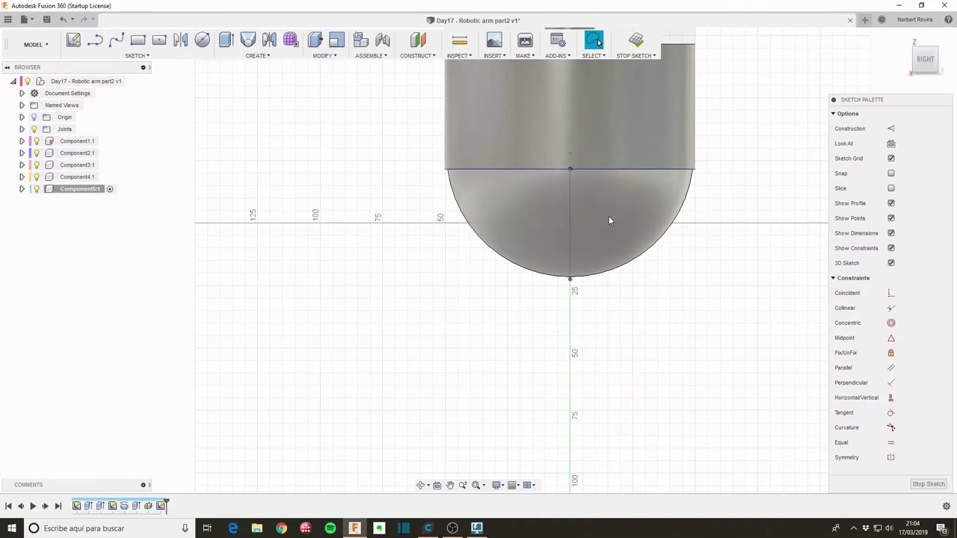
key(s)
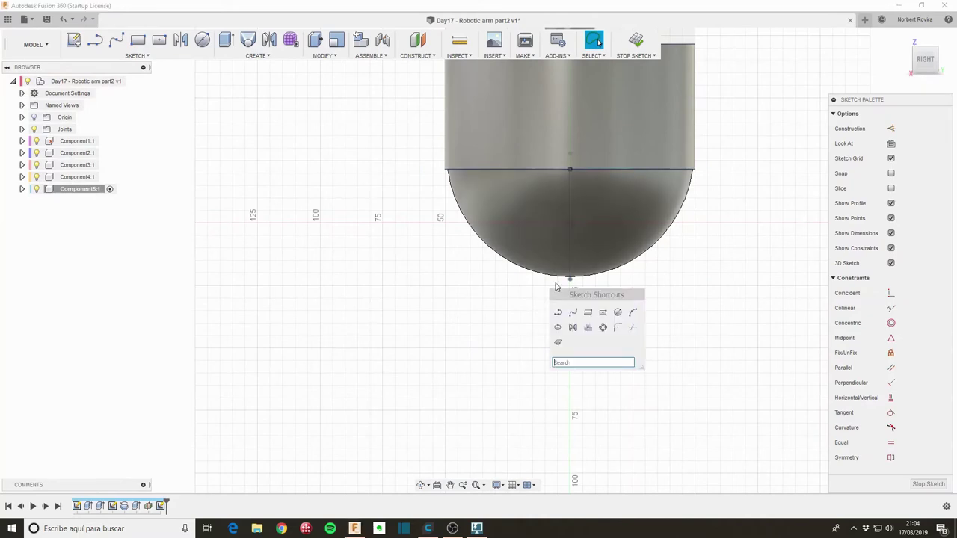
click(618, 313)
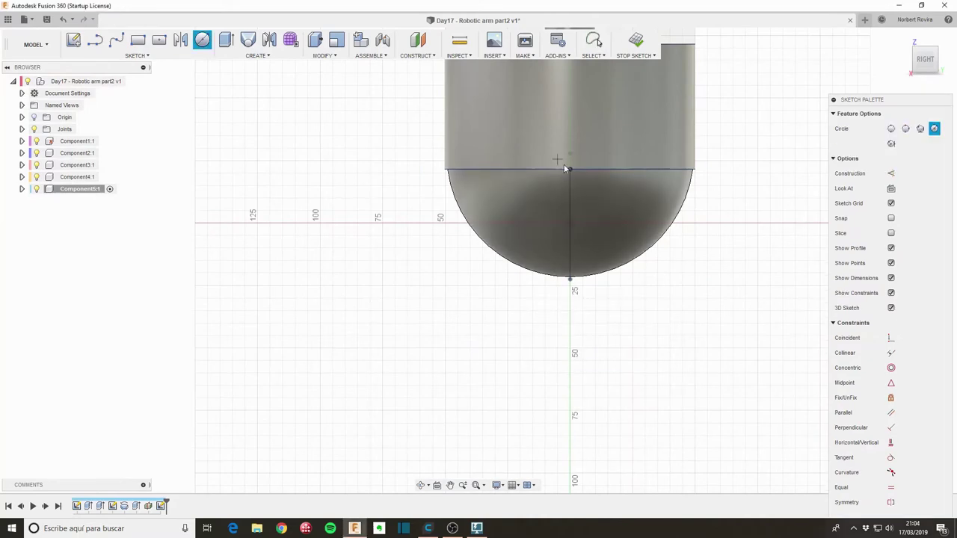
key(p)
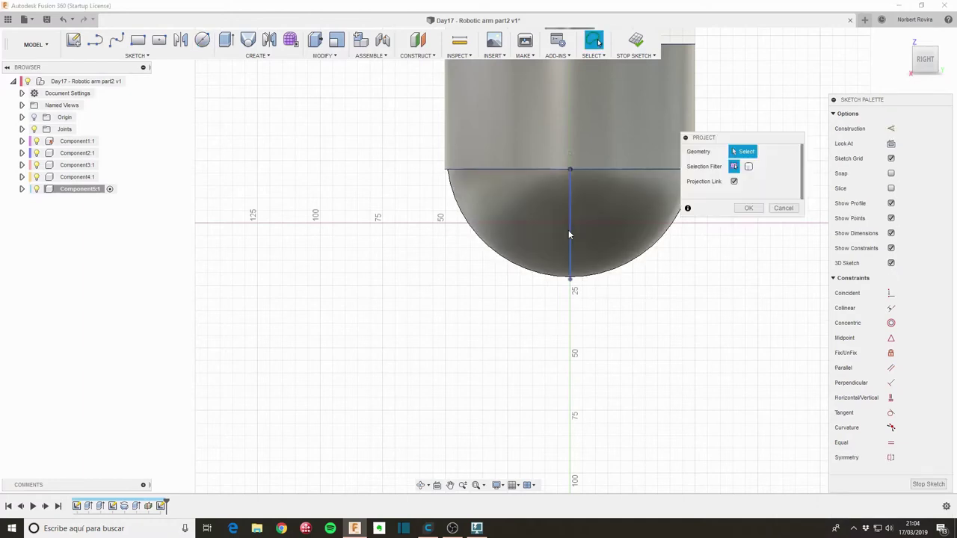
click(608, 184)
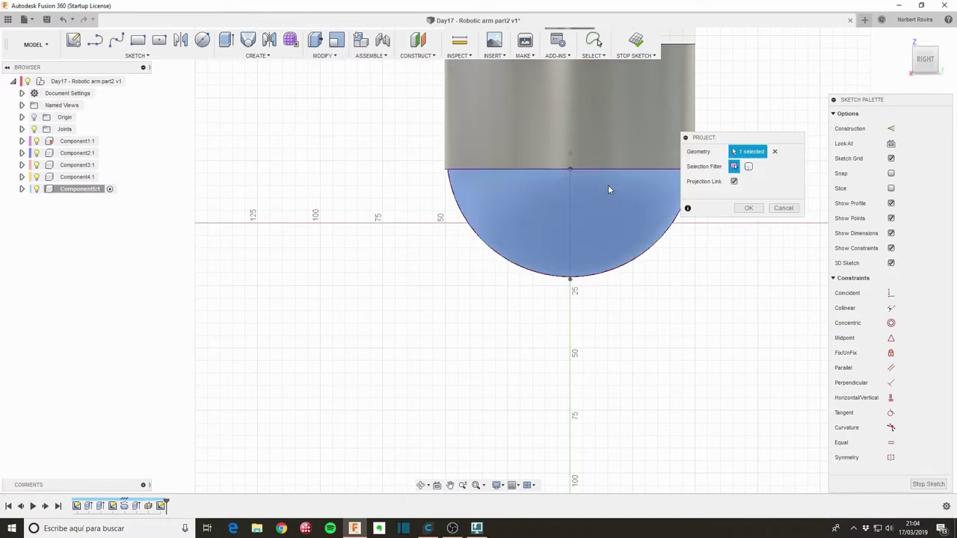
click(740, 210)
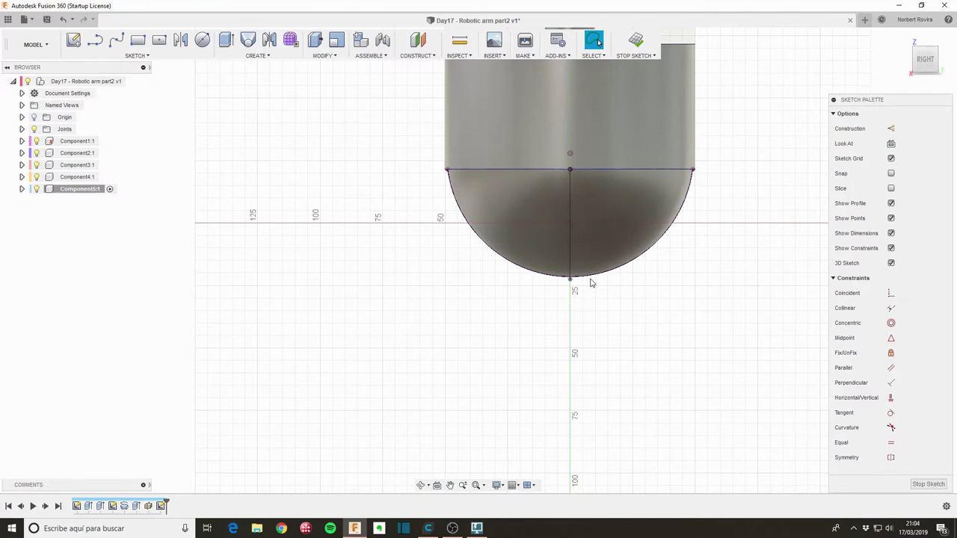
Draw a 10 mm diameter circle centred on the projected arc's centre point.
key(c)
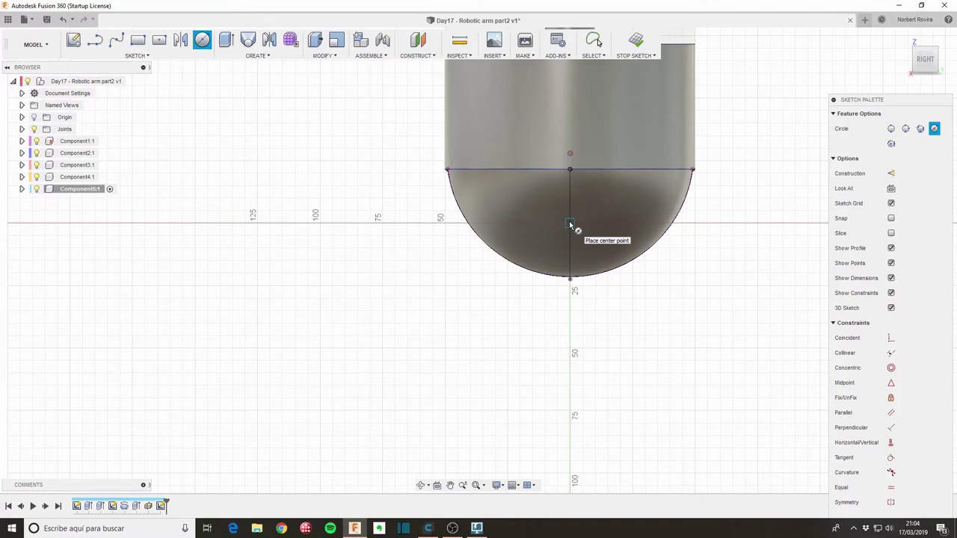
key(Escape)
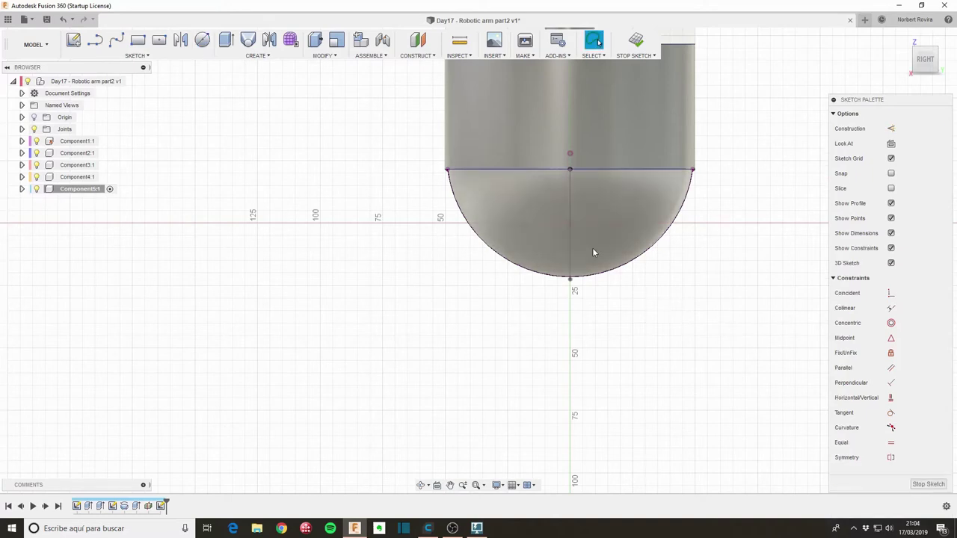
key(c)
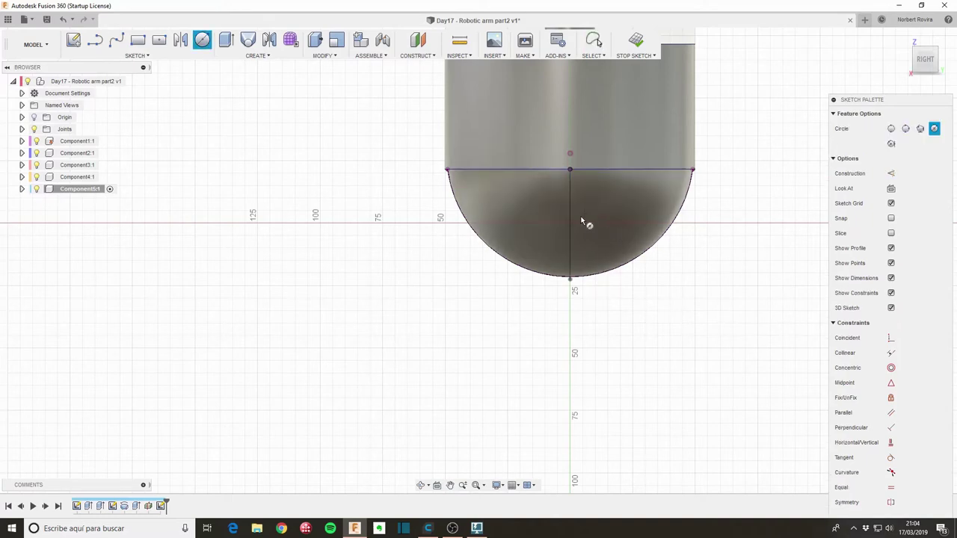
click(581, 218)
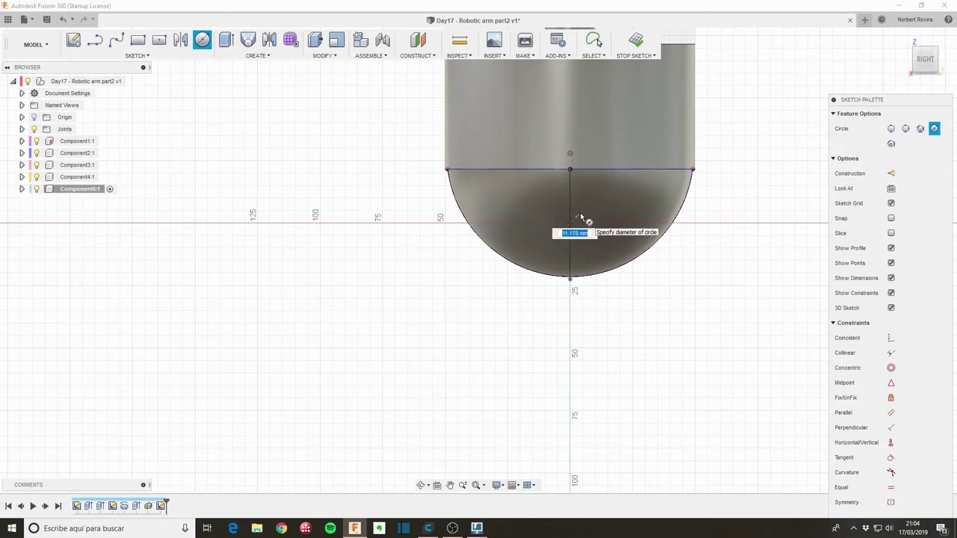
text(10)
key(Return)
key(Escape)
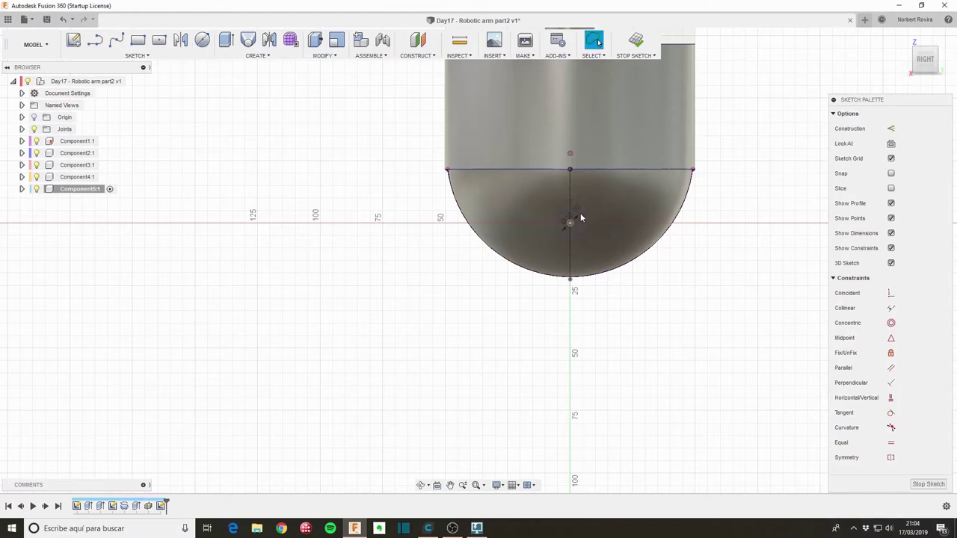
Finish the sketch and select the small circle profile for an extrusion.
click(928, 484)
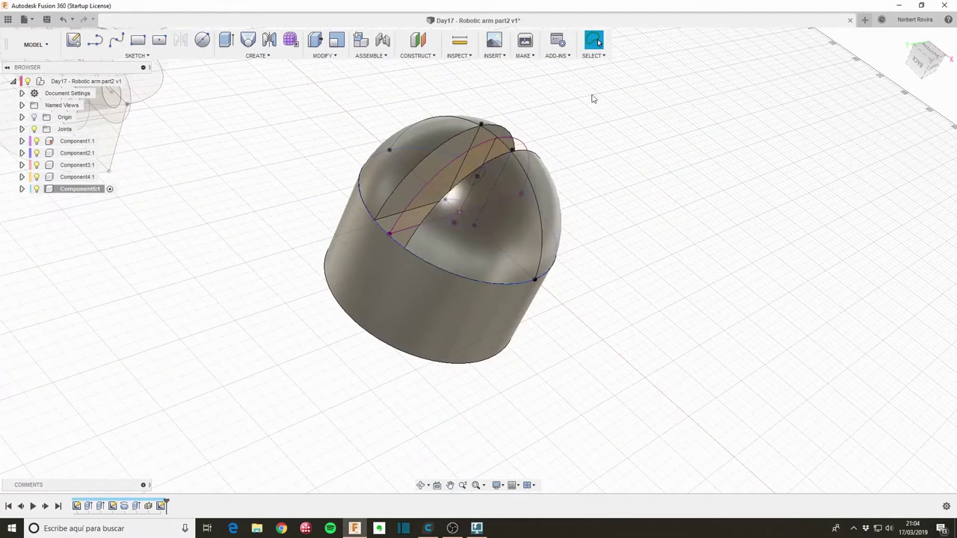
key(e)
scroll(478, 177, up, 3)
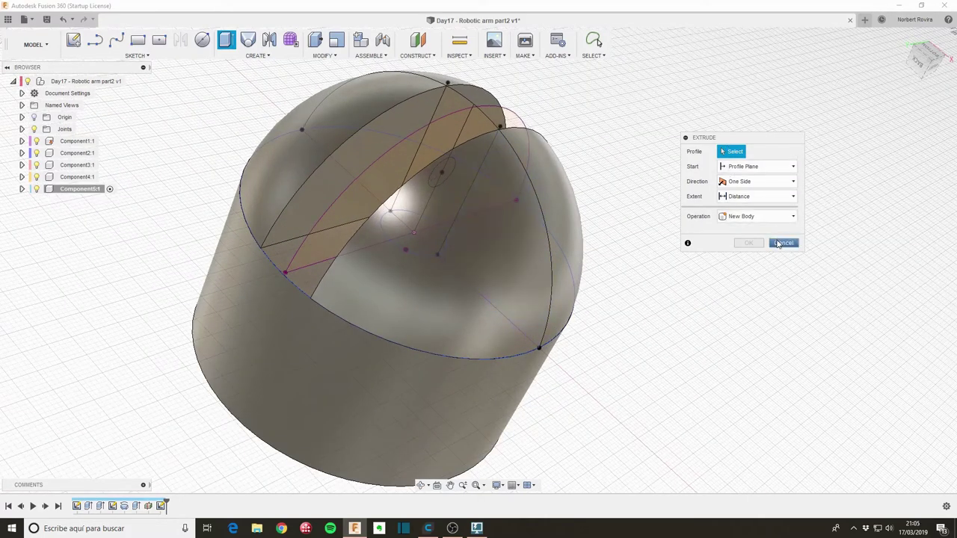
click(438, 170)
click(456, 203)
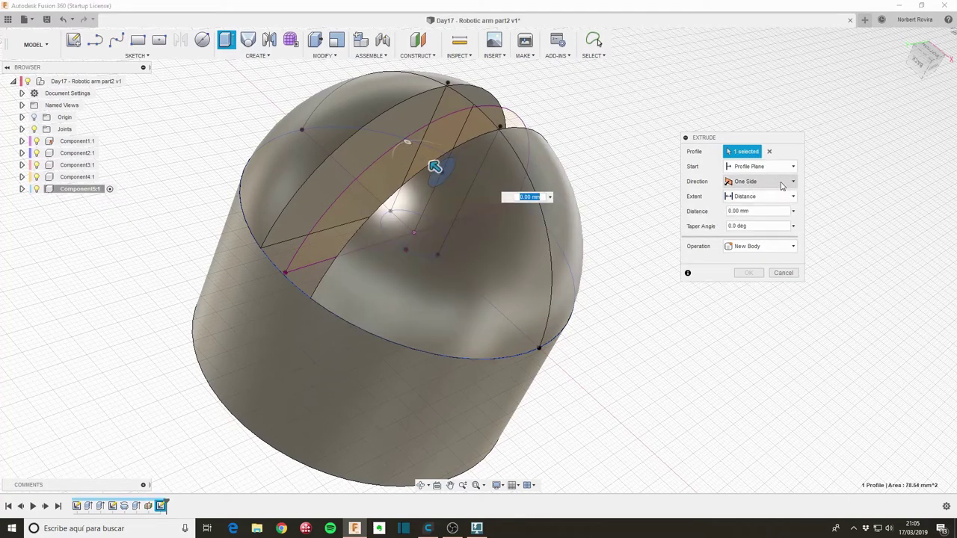
Extrude the circle symmetrically through all as a Join, forming the pin.
click(755, 181)
click(761, 220)
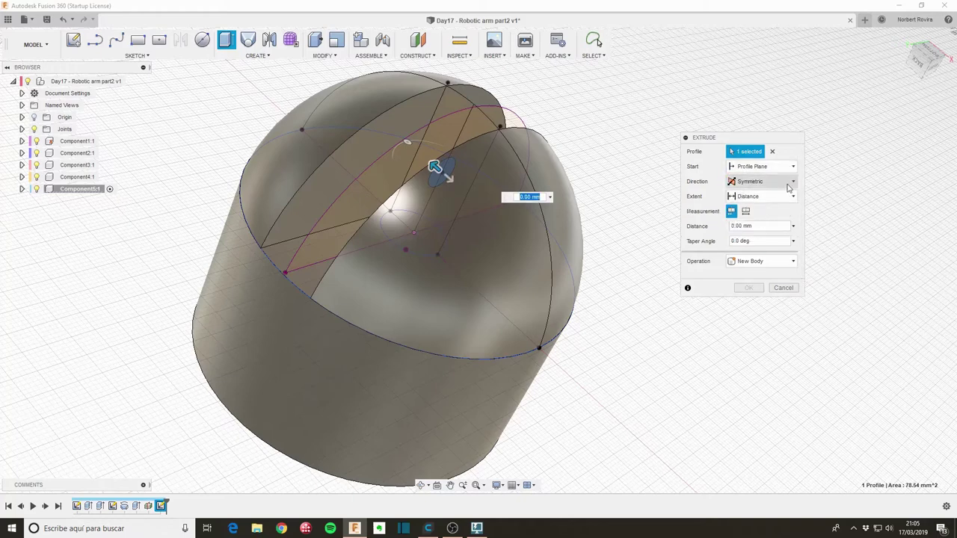
click(785, 198)
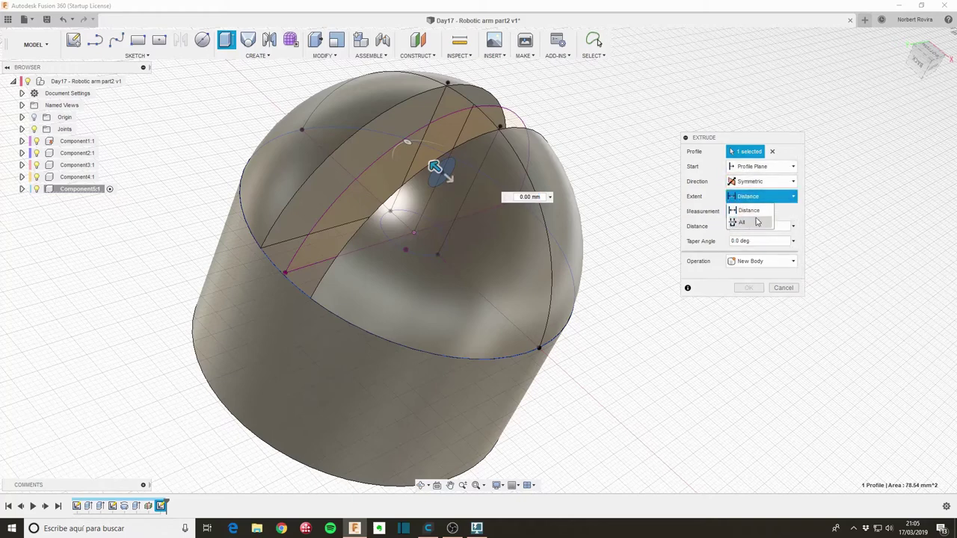
click(757, 222)
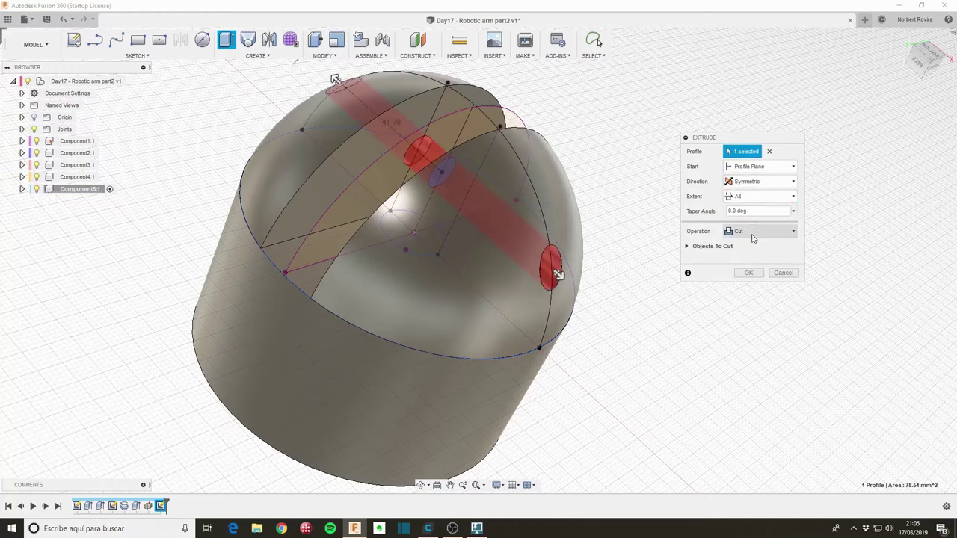
click(757, 231)
click(756, 247)
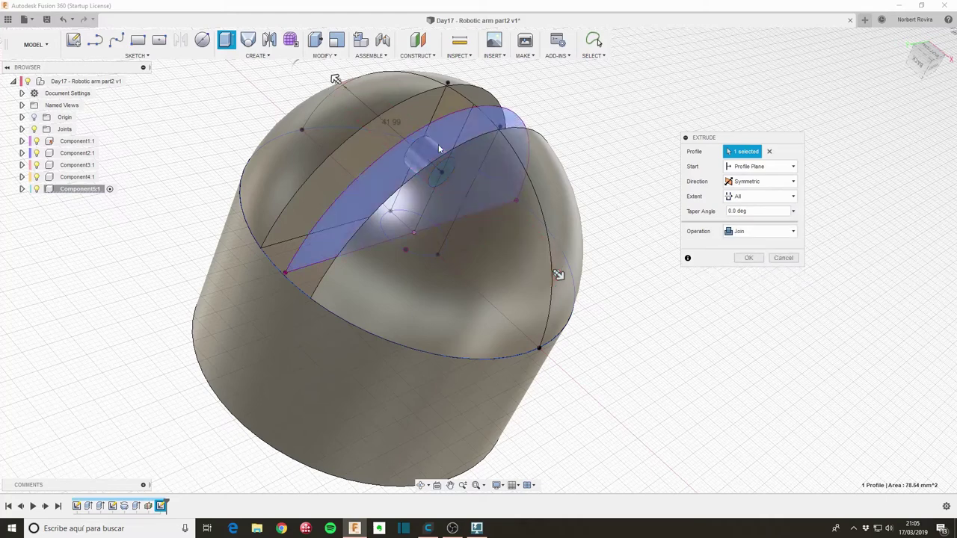
drag(558, 275, 563, 280)
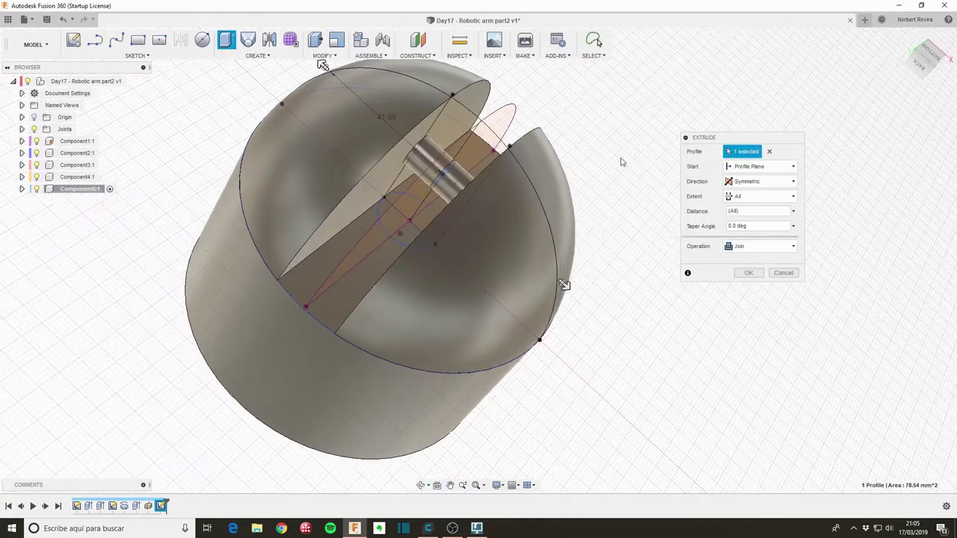
click(748, 272)
scroll(526, 160, down, 2)
Activate the root assembly and create the empty Component6.
scroll(405, 163, down, 1)
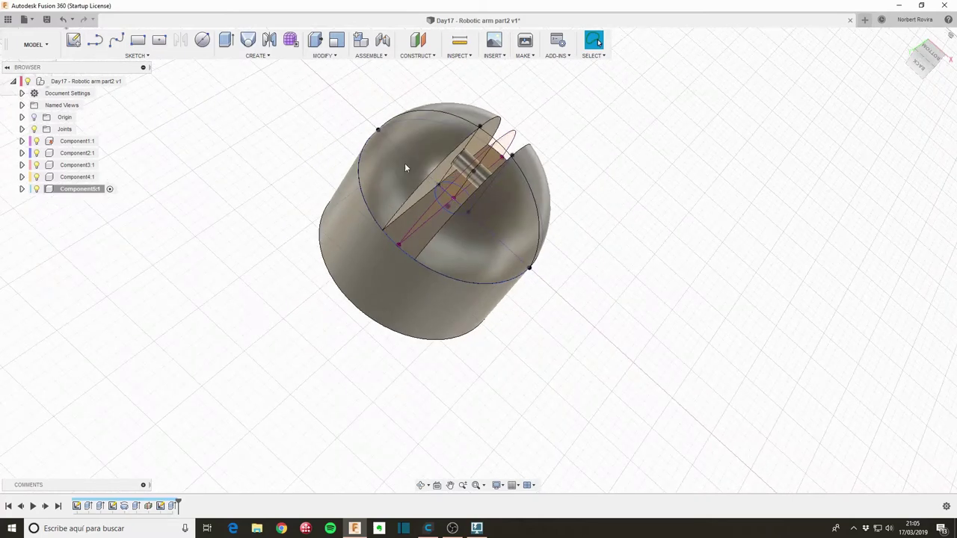
scroll(546, 192, down, 1)
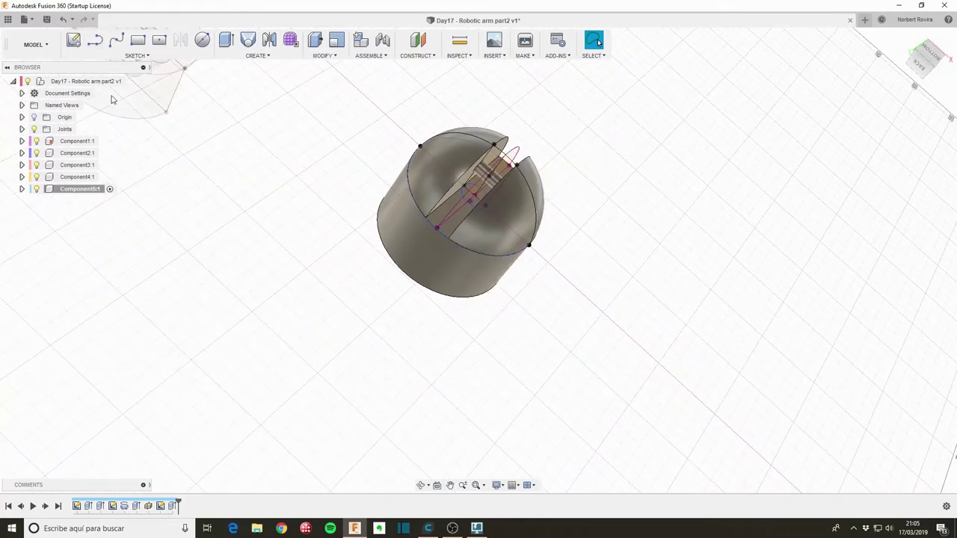
click(137, 81)
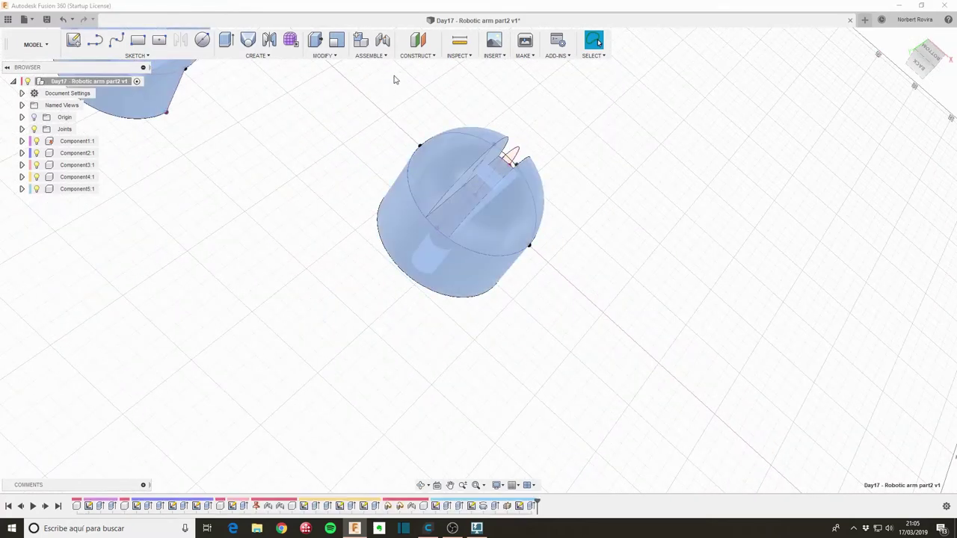
click(267, 56)
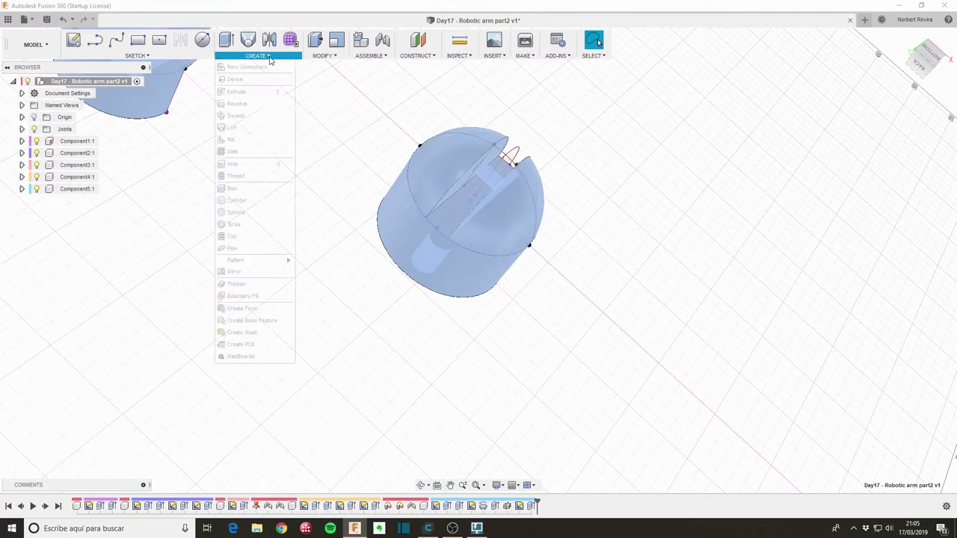
click(267, 67)
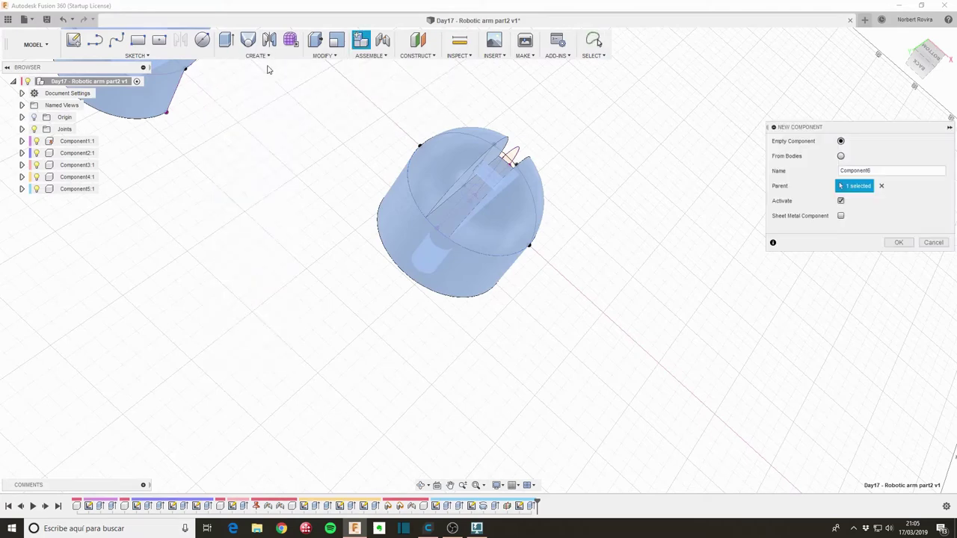
click(900, 243)
Start a new sketch on the XY origin plane.
scroll(566, 287, down, 3)
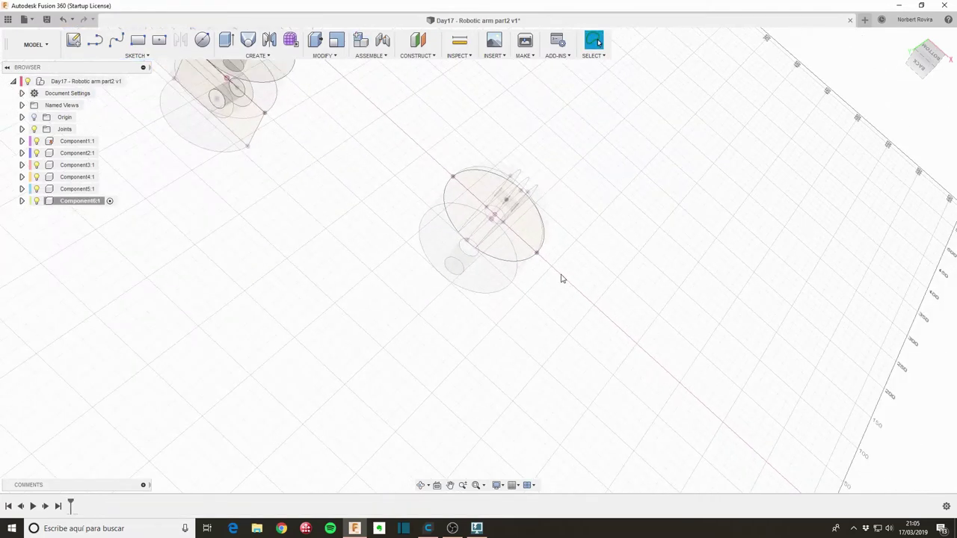
mouse_move(562, 276)
shift+middle_down()
mouse_move(576, 246)
mouse_move(596, 285)
shift+middle_up()
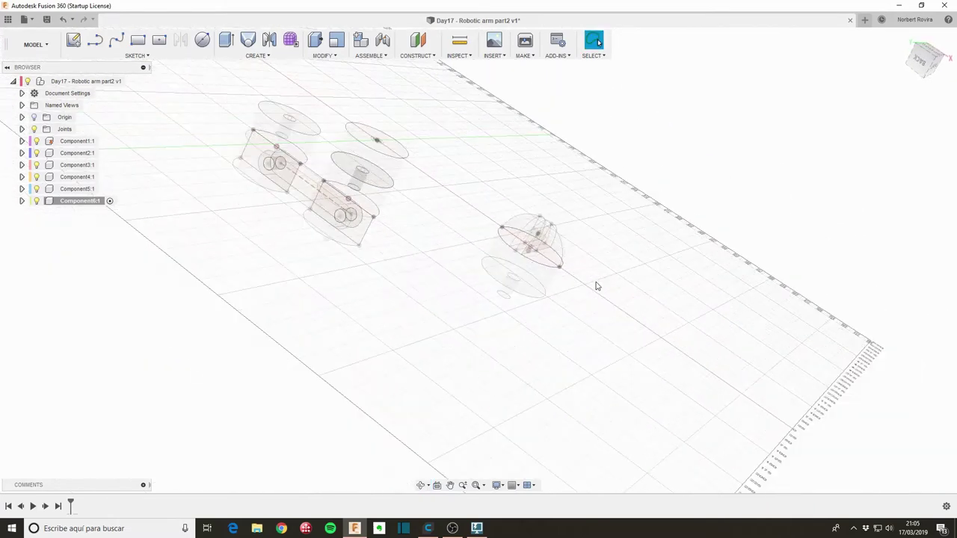
click(73, 40)
mouse_move(419, 194)
shift+middle_down()
mouse_move(575, 167)
mouse_move(555, 194)
mouse_move(618, 128)
shift+middle_up()
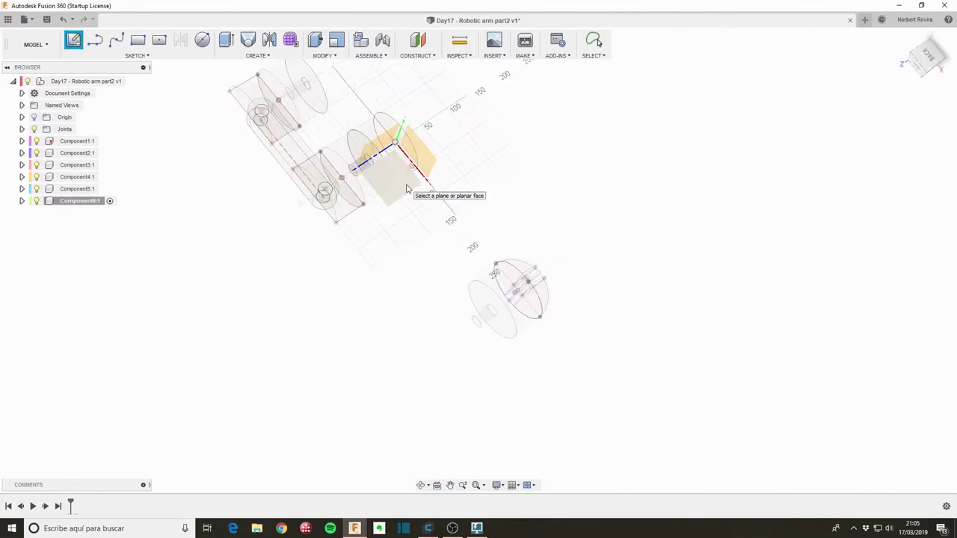
shift+middle_drag(493, 165, 545, 128)
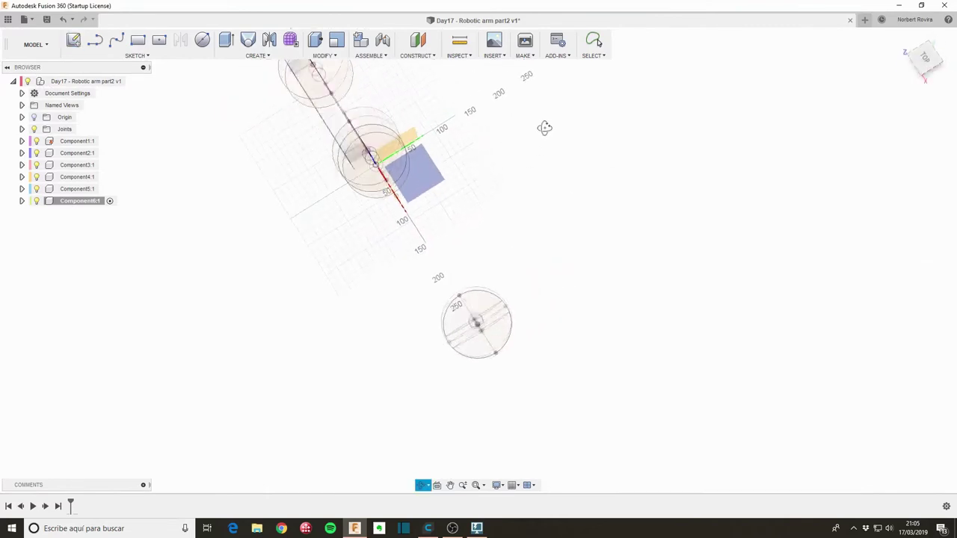
click(449, 175)
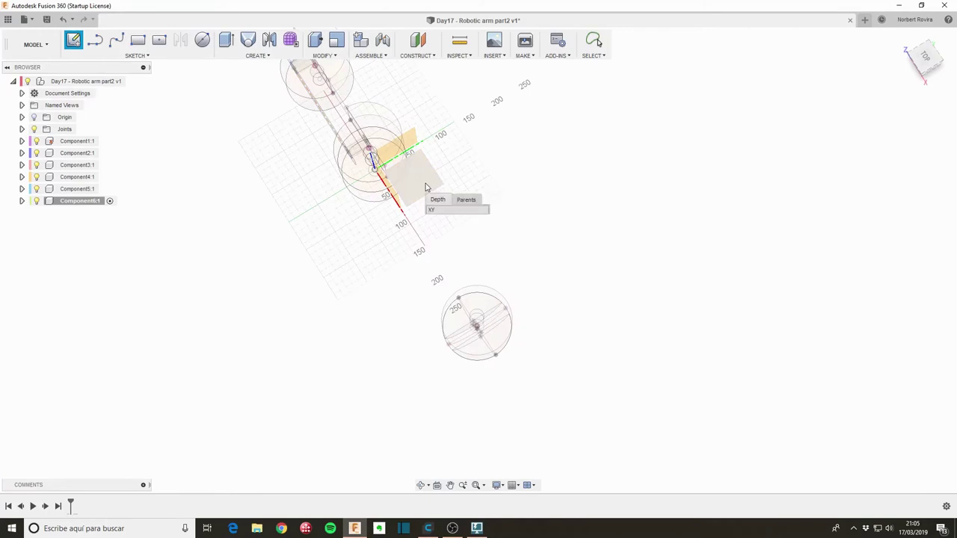
click(449, 211)
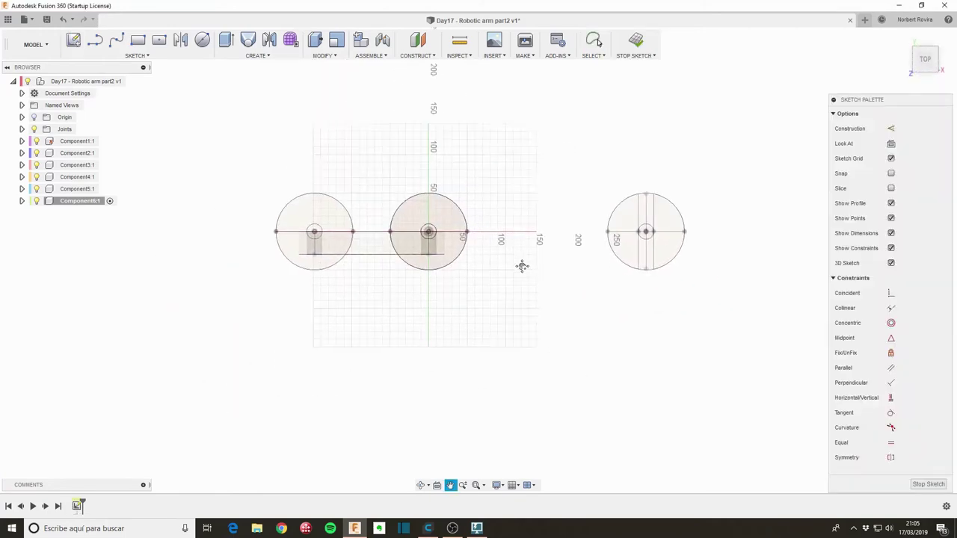
middle_drag(522, 267, 469, 250)
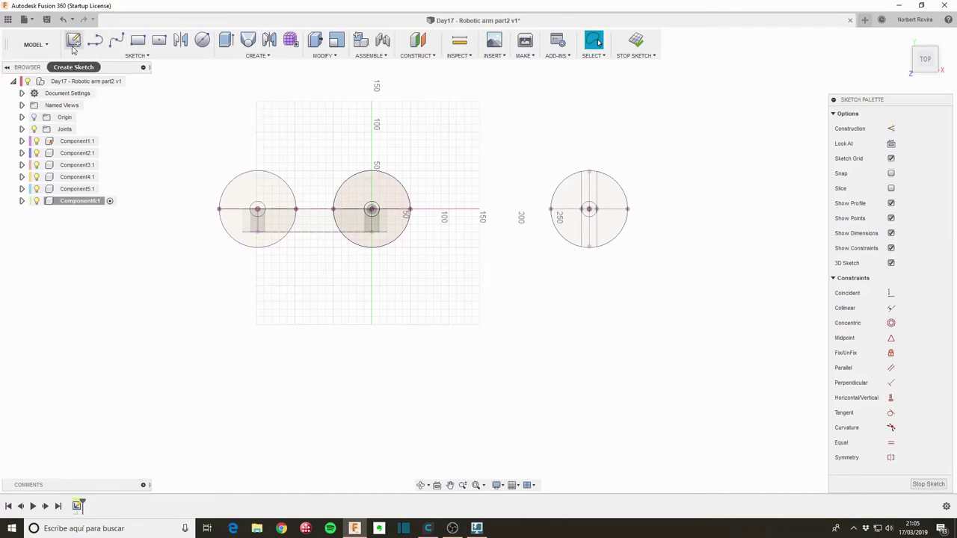
middle_drag(446, 255, 364, 261)
scroll(416, 242, up, 3)
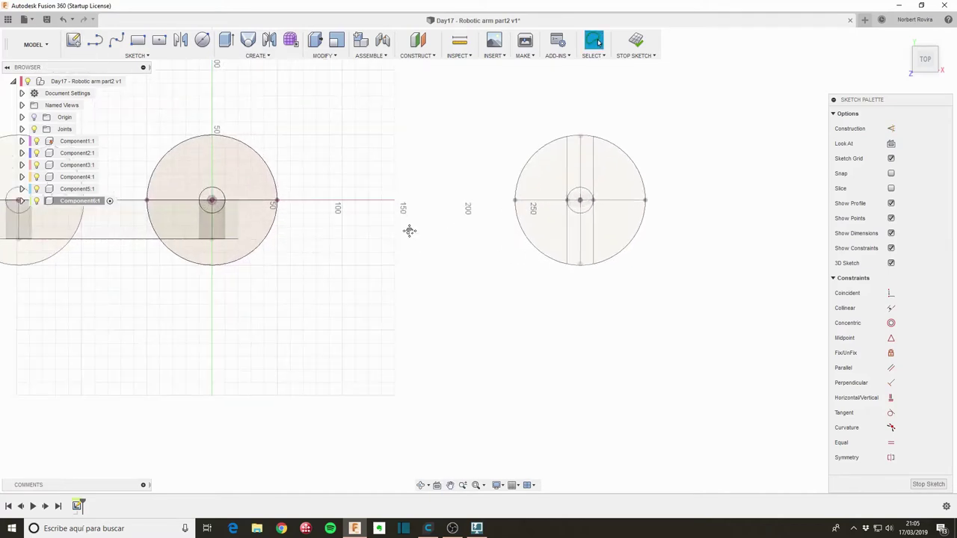
middle_drag(408, 231, 381, 241)
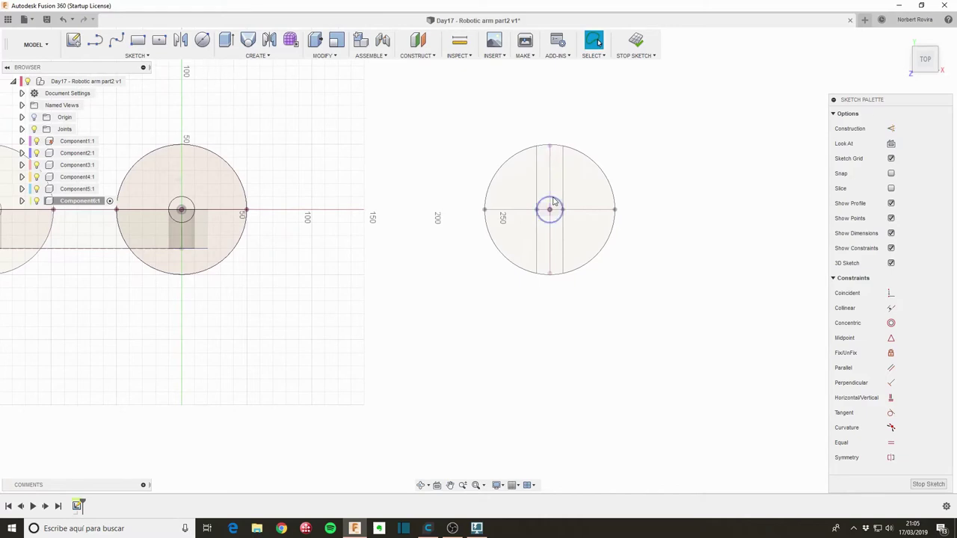
mouse_move(464, 280)
shift+middle_down()
mouse_move(498, 205)
mouse_move(460, 244)
mouse_move(474, 241)
mouse_move(463, 250)
mouse_move(467, 267)
shift+middle_up()
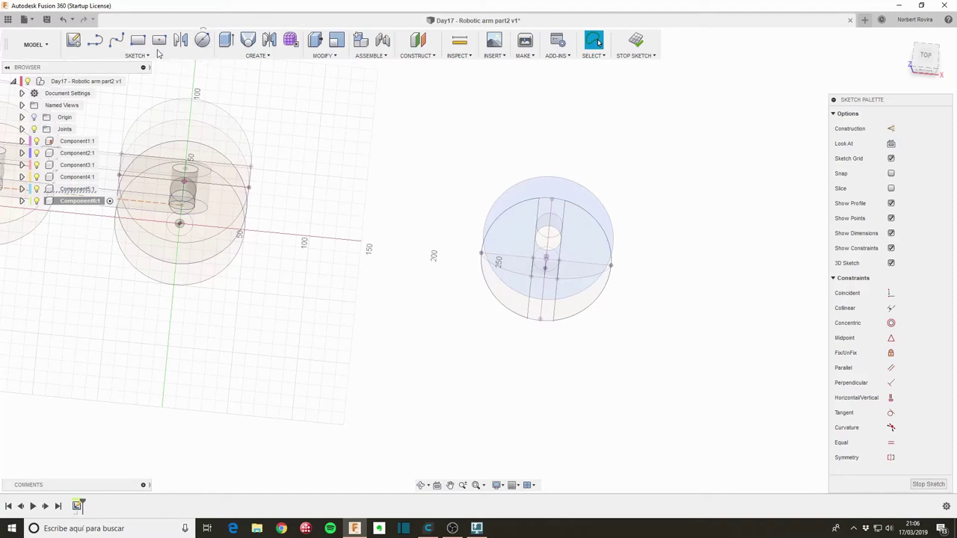
Draw the left side, top and right side lines of the link rising from the X axis.
click(95, 39)
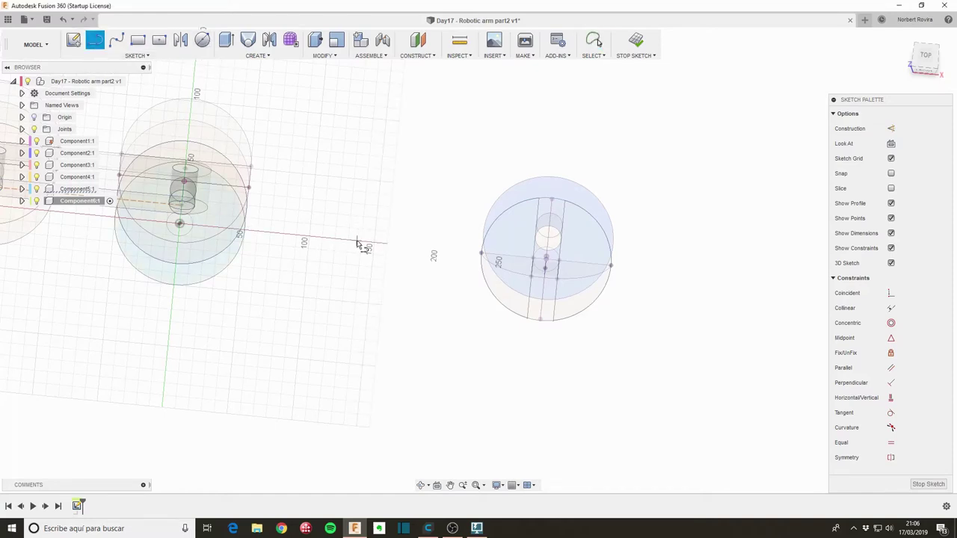
click(358, 242)
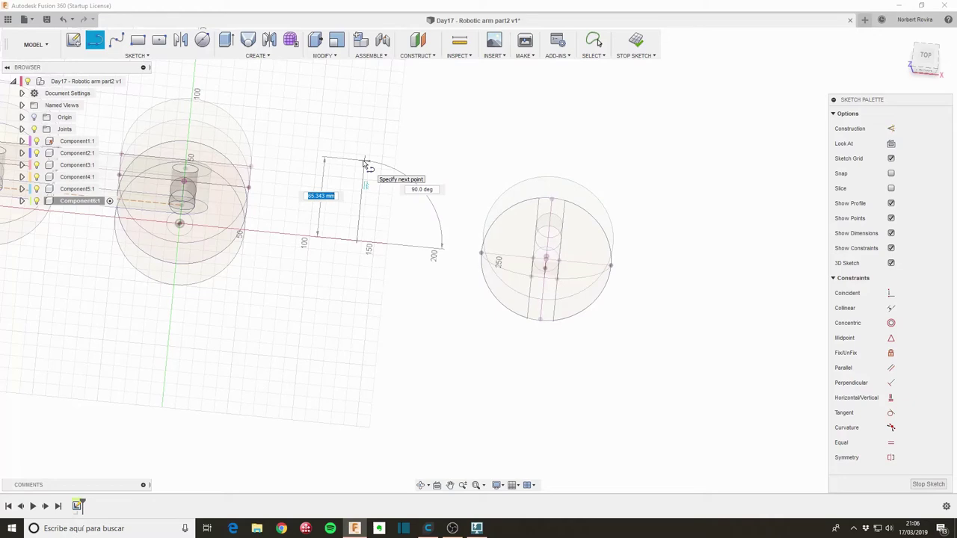
click(364, 163)
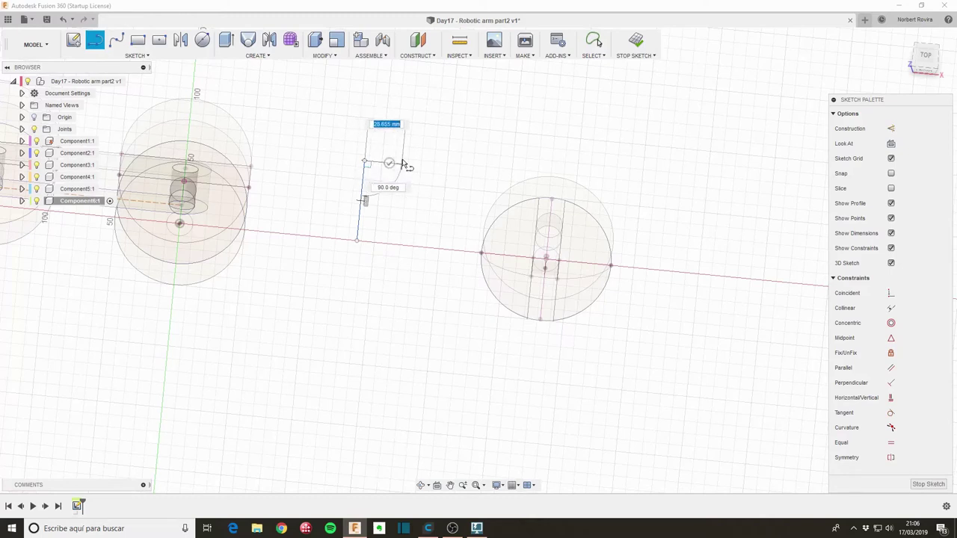
click(401, 164)
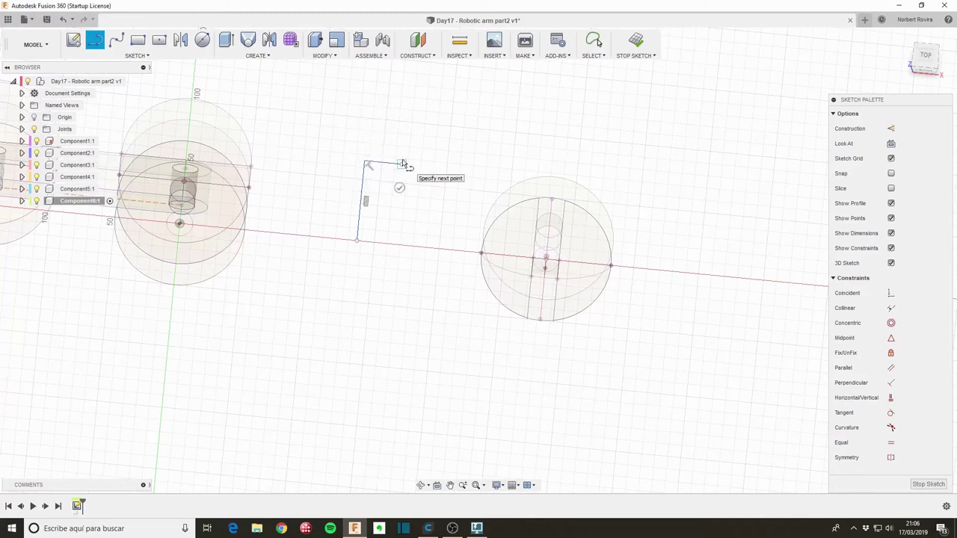
click(397, 245)
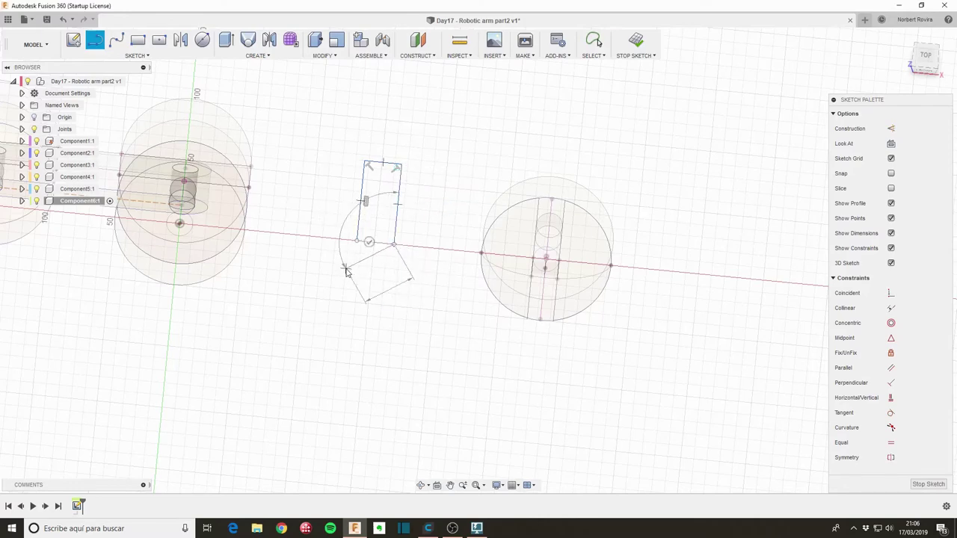
key(Escape)
middle_drag(355, 265, 353, 299)
scroll(352, 305, up, 2)
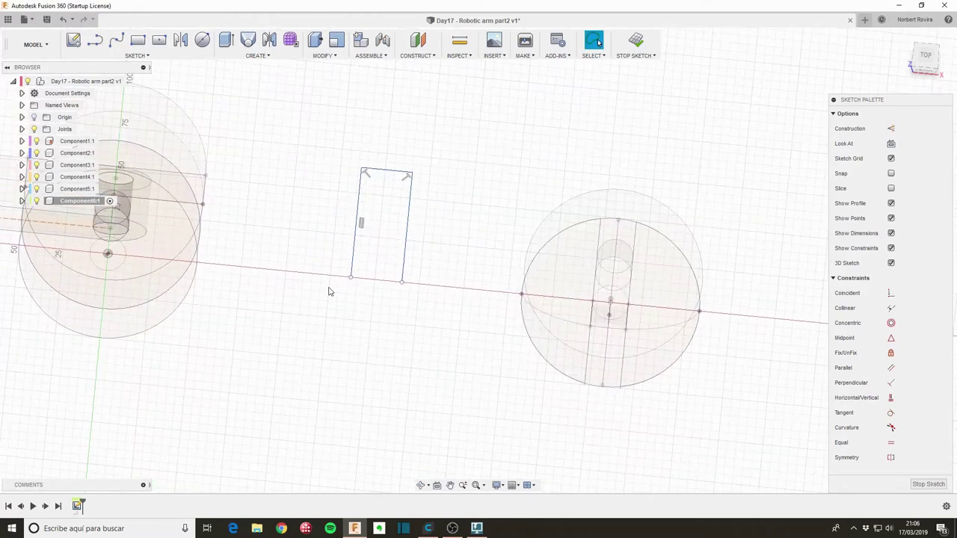
Draw the bottom edge between the rectangle's lower corners to close the outline.
click(202, 40)
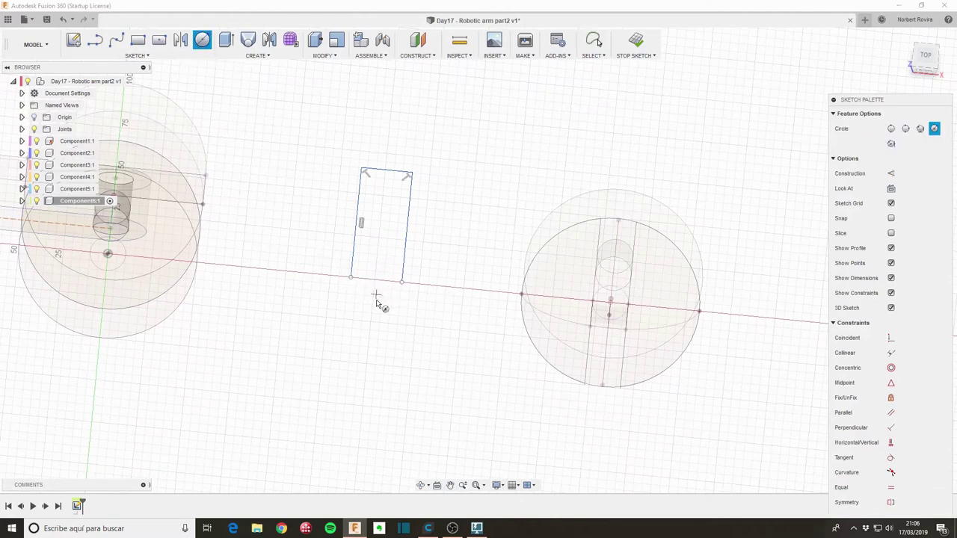
key(Escape)
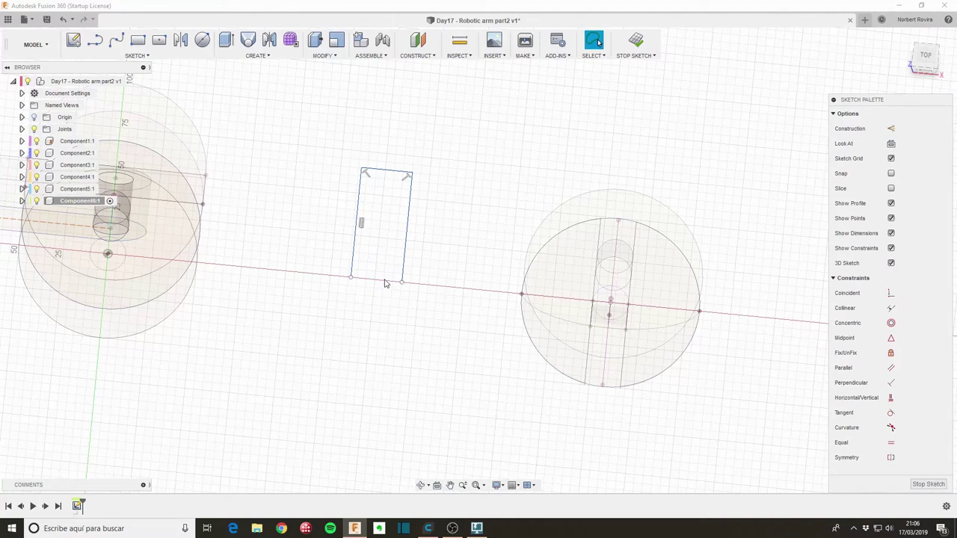
key(s)
click(397, 303)
click(351, 278)
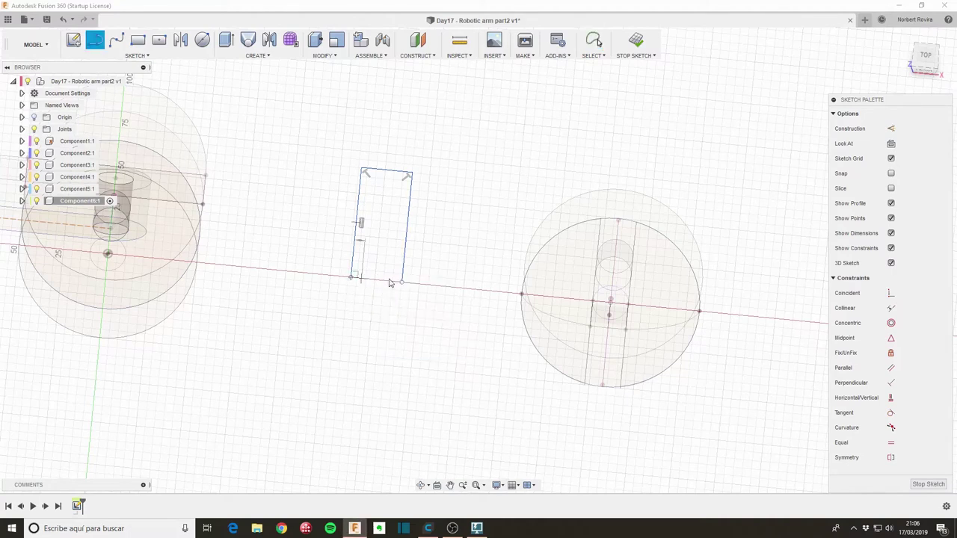
click(401, 282)
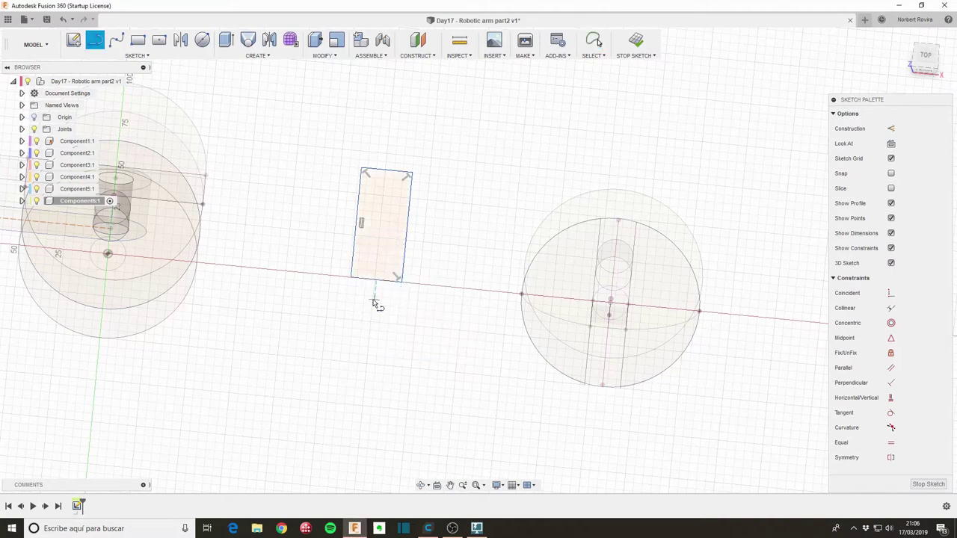
key(Escape)
Place a 20 mm circle centred on the bottom edge midpoint.
key(c)
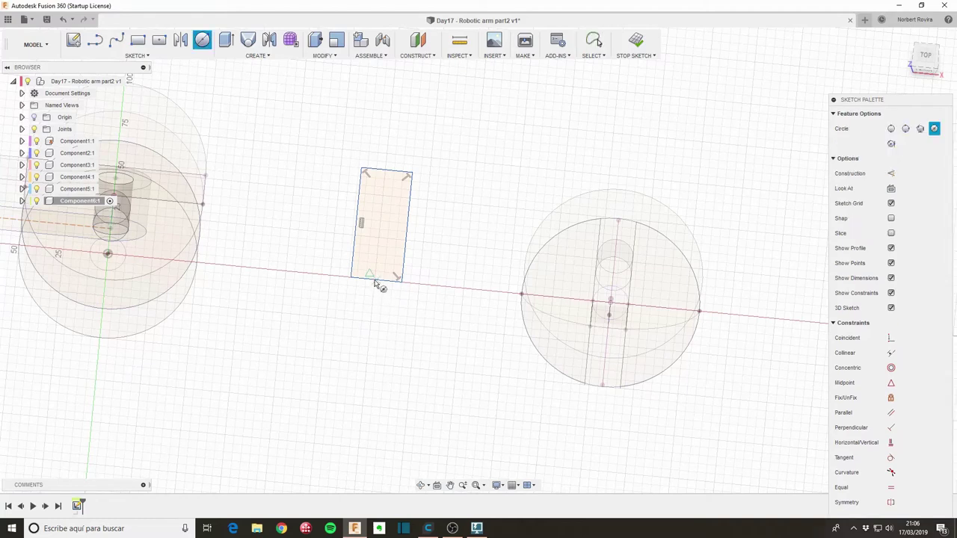
click(377, 277)
text(20)
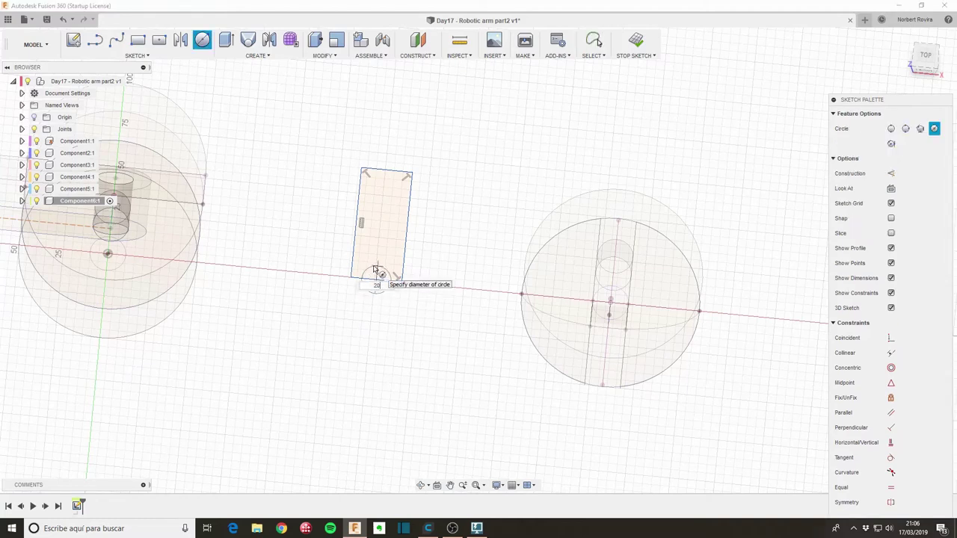
key(Return)
key(Escape)
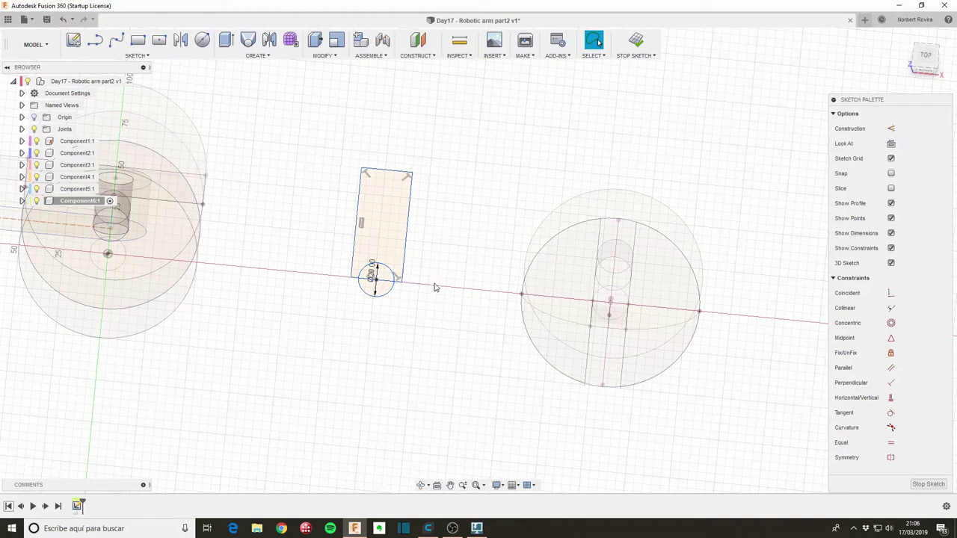
Draw a vertical construction centre line from the circle centre to the top edge.
key(s)
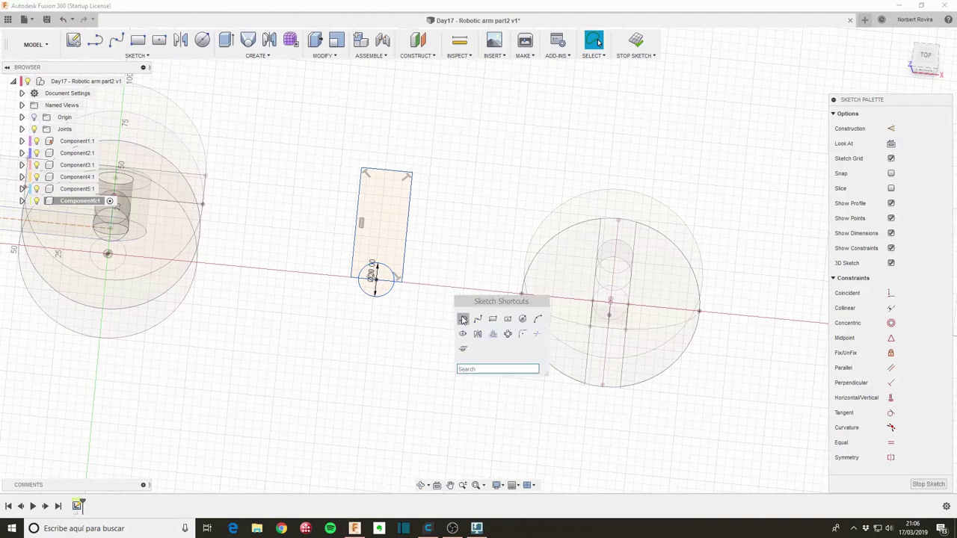
click(463, 320)
click(376, 287)
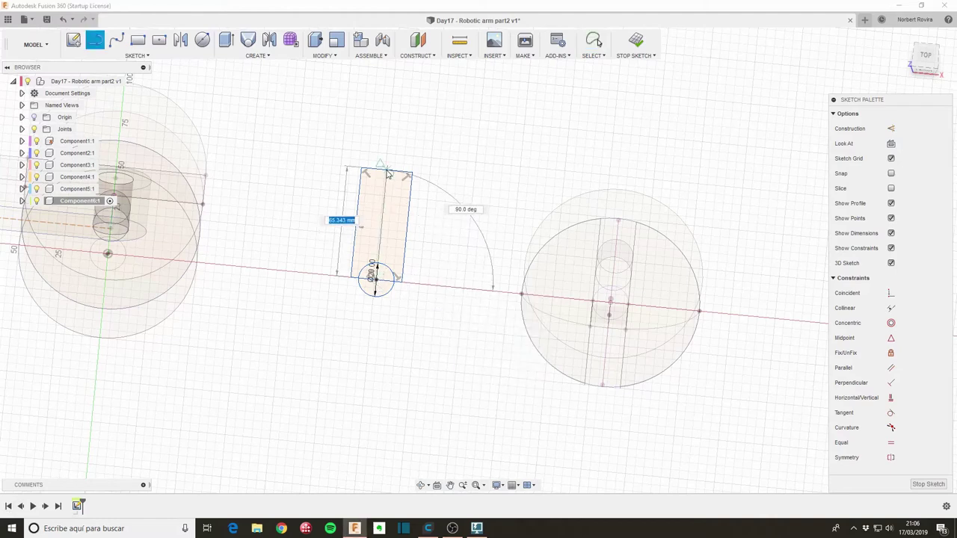
click(386, 171)
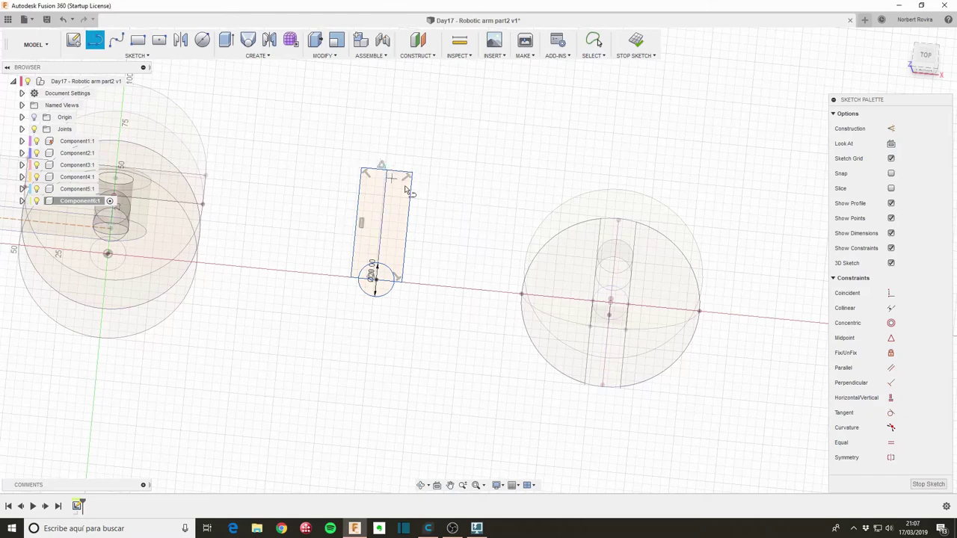
key(Escape)
key(x)
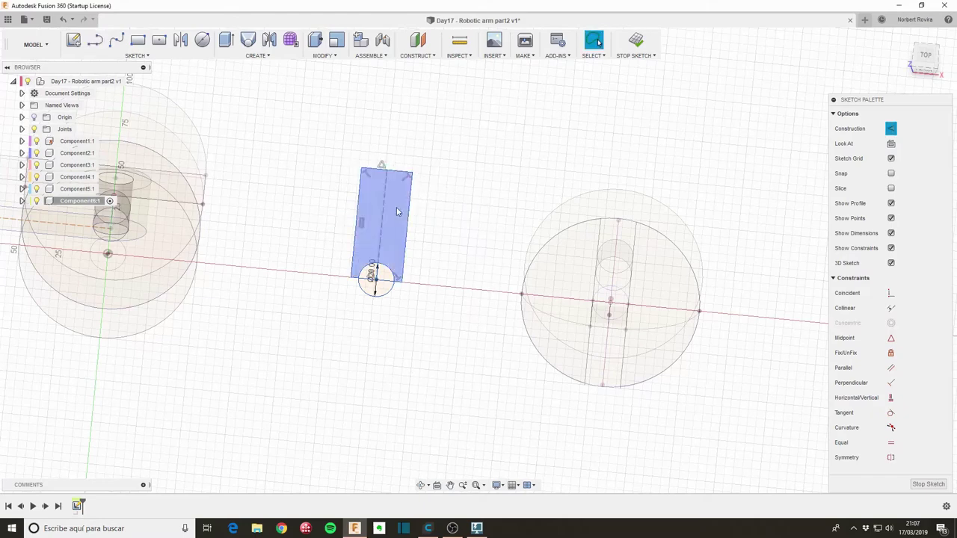
click(457, 207)
Dimension the rectangle's top edge to 40 mm wide.
scroll(437, 208, up, 2)
scroll(418, 221, up, 1)
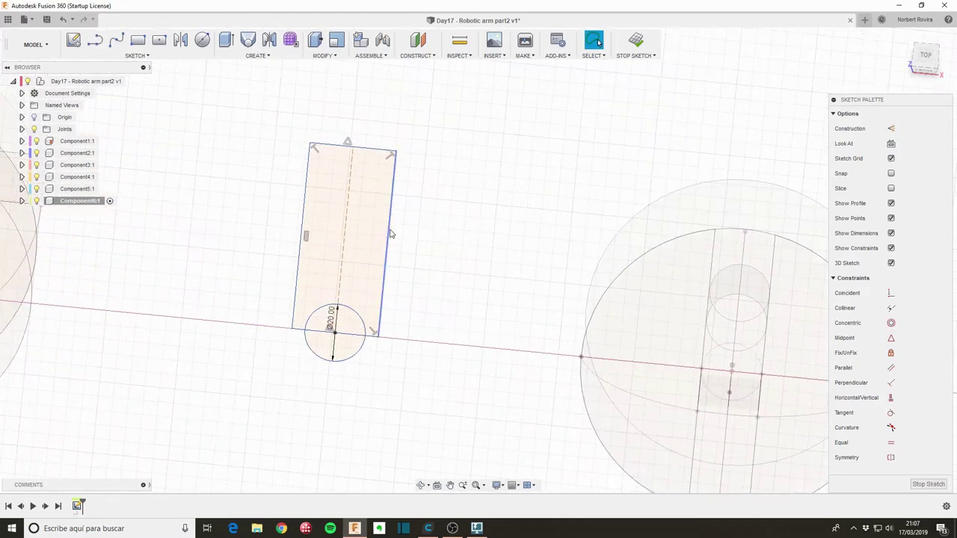
drag(406, 234, 415, 234)
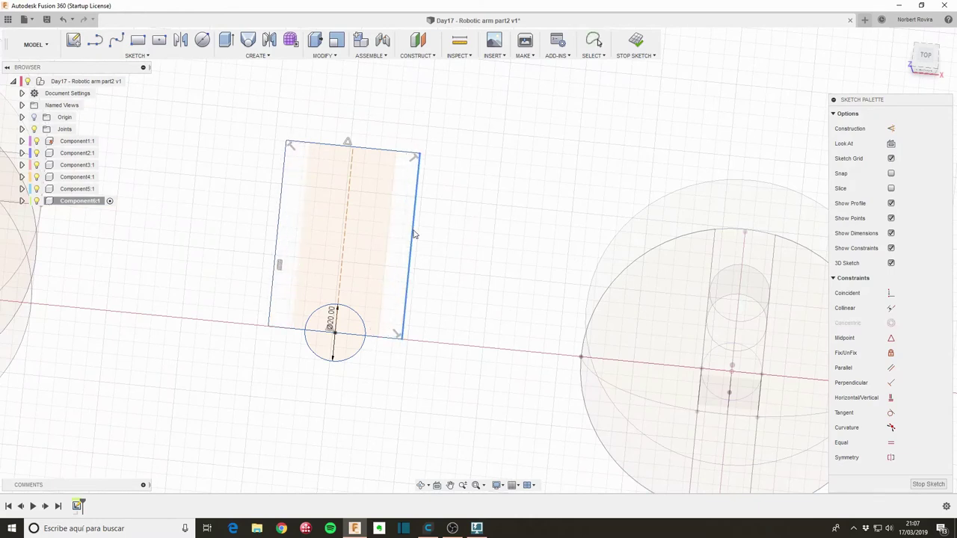
click(382, 150)
key(Escape)
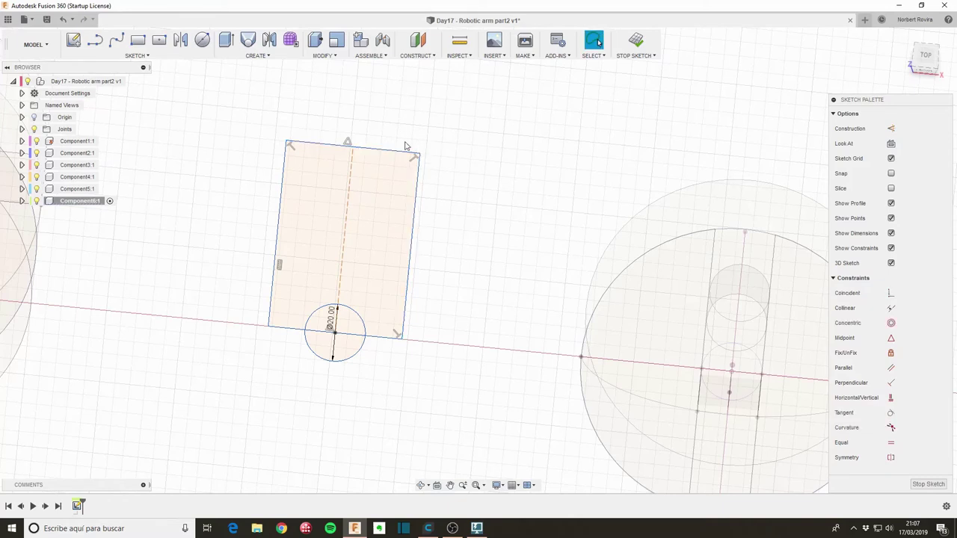
key(d)
click(389, 150)
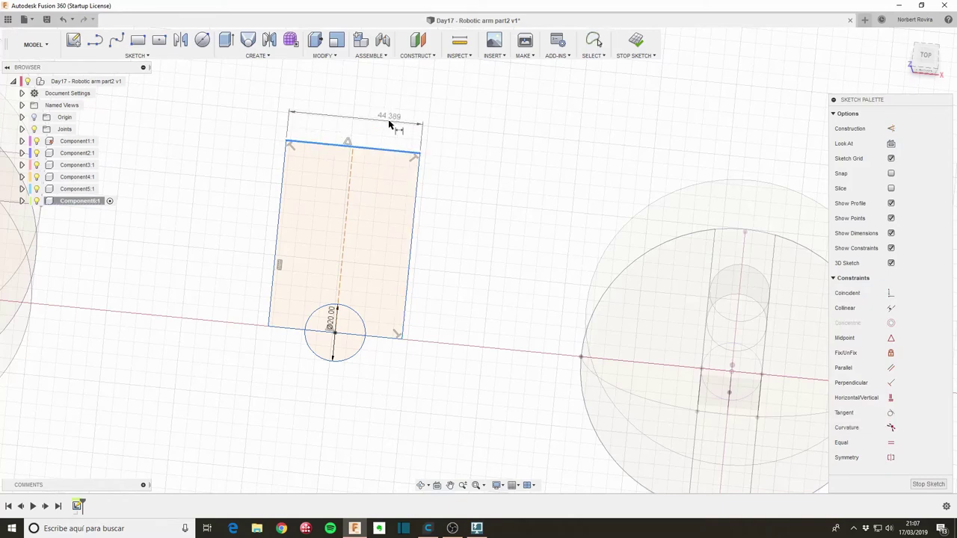
click(388, 123)
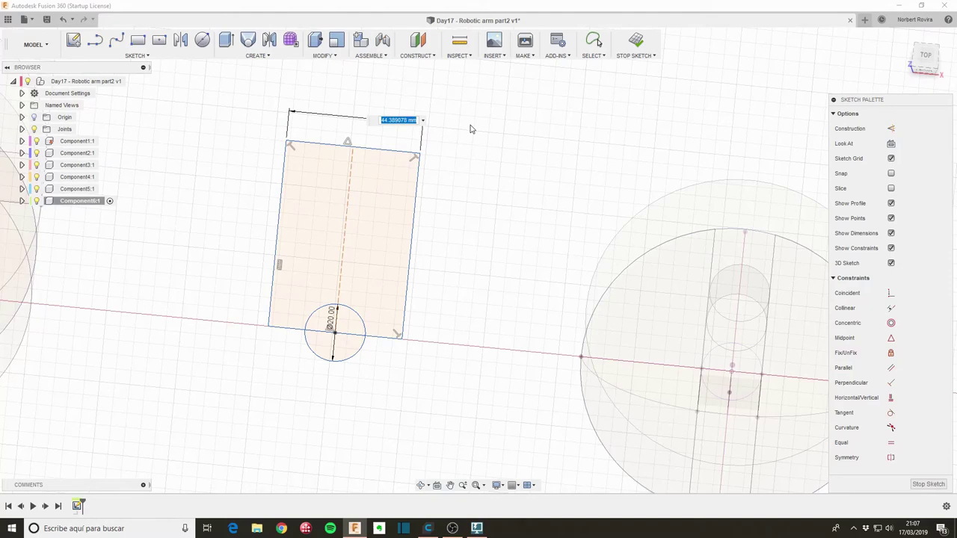
text(40)
key(Return)
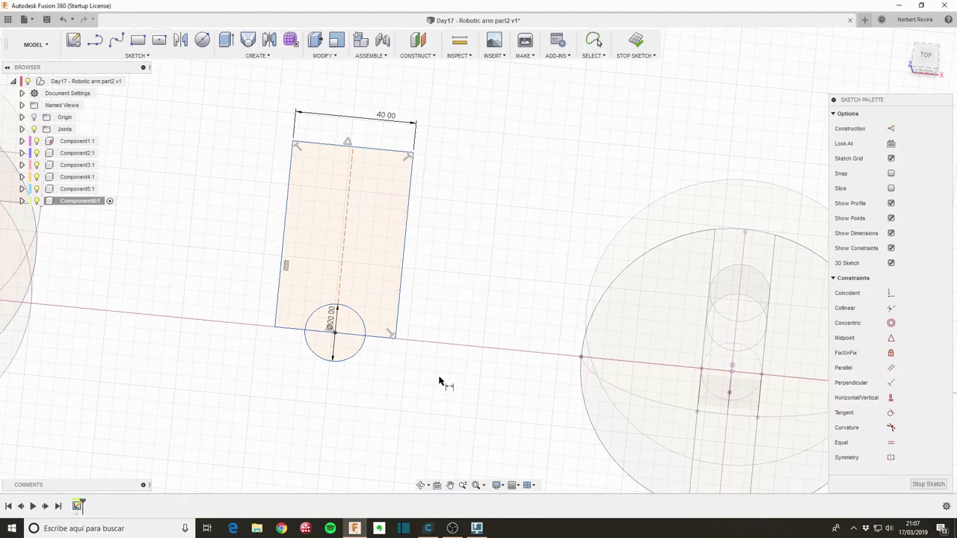
scroll(438, 381, down, 3)
Draw a centre-point arc around the 20 mm circle's centre between the two bottom corners.
mouse_move(467, 426)
shift+middle_down()
mouse_move(499, 344)
mouse_move(416, 326)
mouse_move(462, 396)
mouse_move(436, 250)
mouse_move(381, 274)
mouse_move(404, 272)
shift+middle_up()
mouse_move(440, 235)
shift+middle_down()
mouse_move(376, 259)
mouse_move(438, 220)
mouse_move(450, 260)
mouse_move(277, 267)
shift+middle_up()
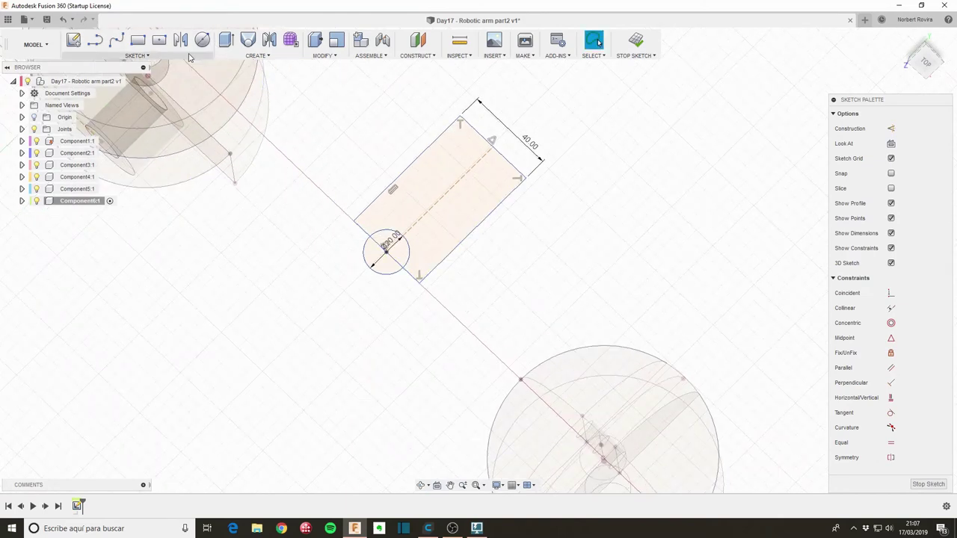
click(134, 56)
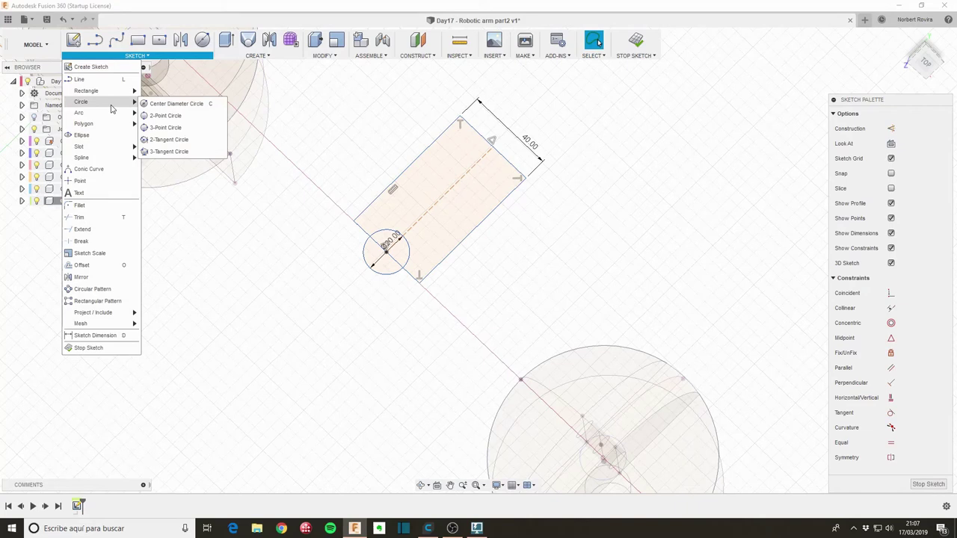
mouse_move(101, 113)
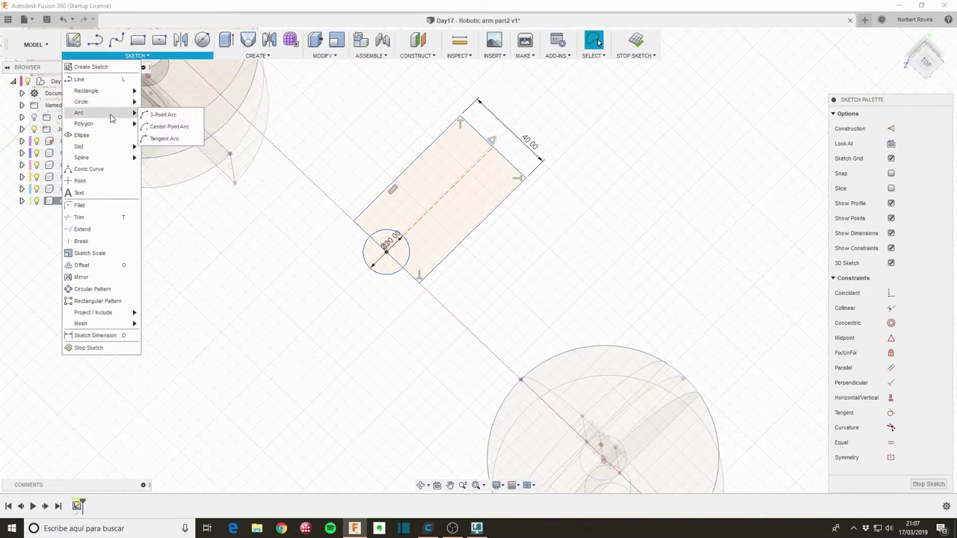
click(169, 126)
click(385, 251)
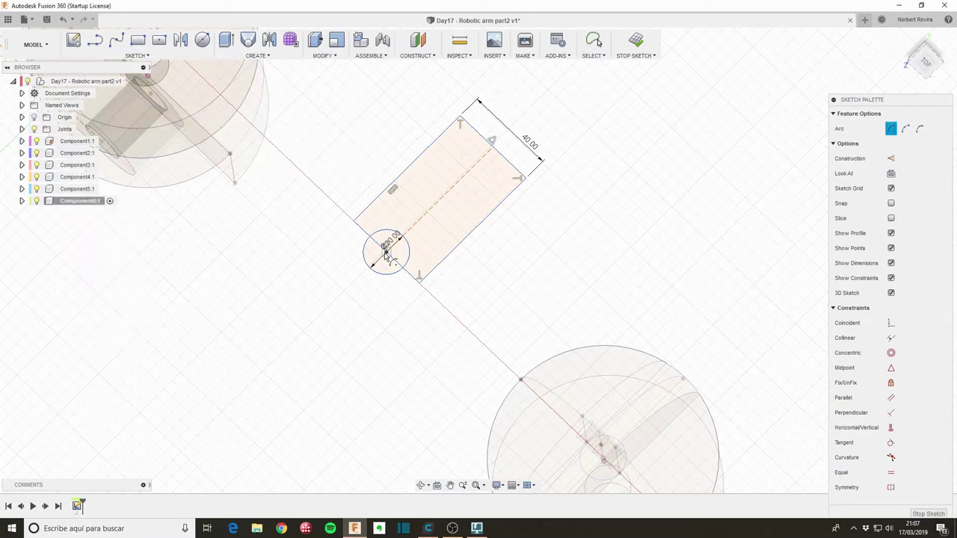
click(349, 221)
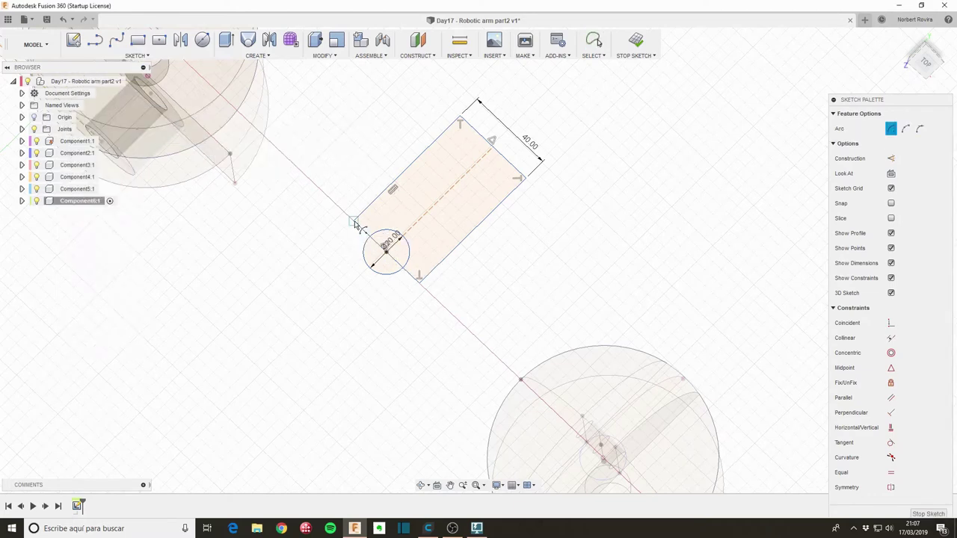
click(420, 281)
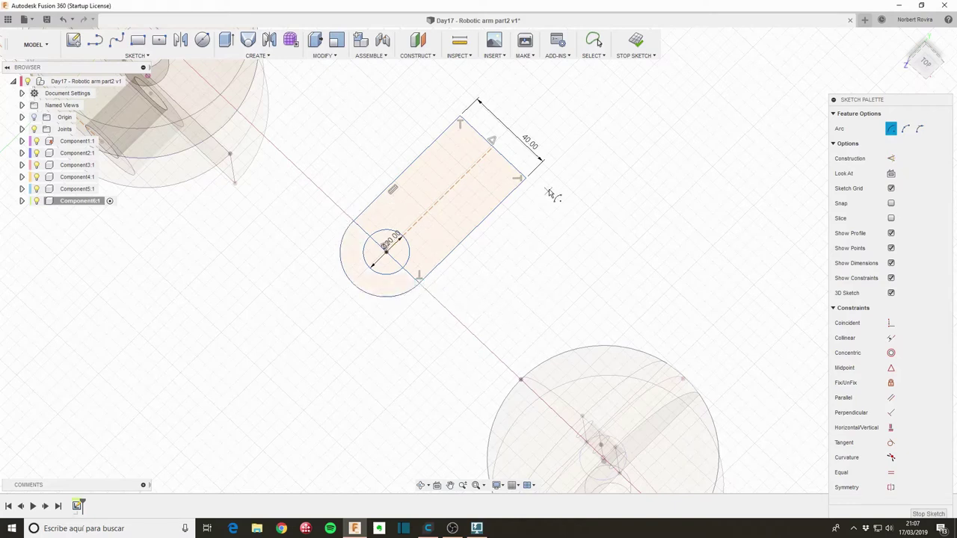
shift+middle_drag(471, 292, 459, 267)
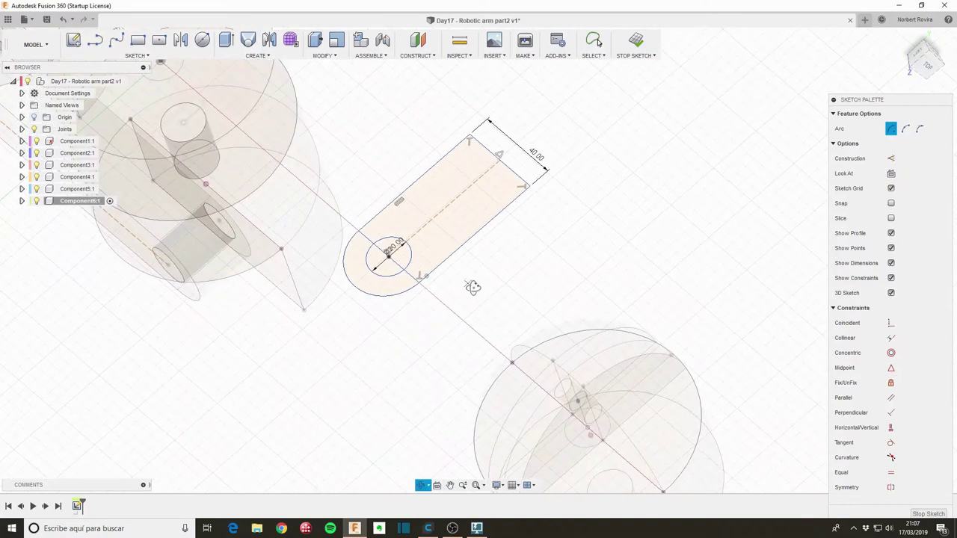
mouse_move(569, 128)
middle_down()
mouse_move(485, 245)
mouse_move(468, 214)
mouse_move(491, 207)
mouse_move(492, 216)
middle_up()
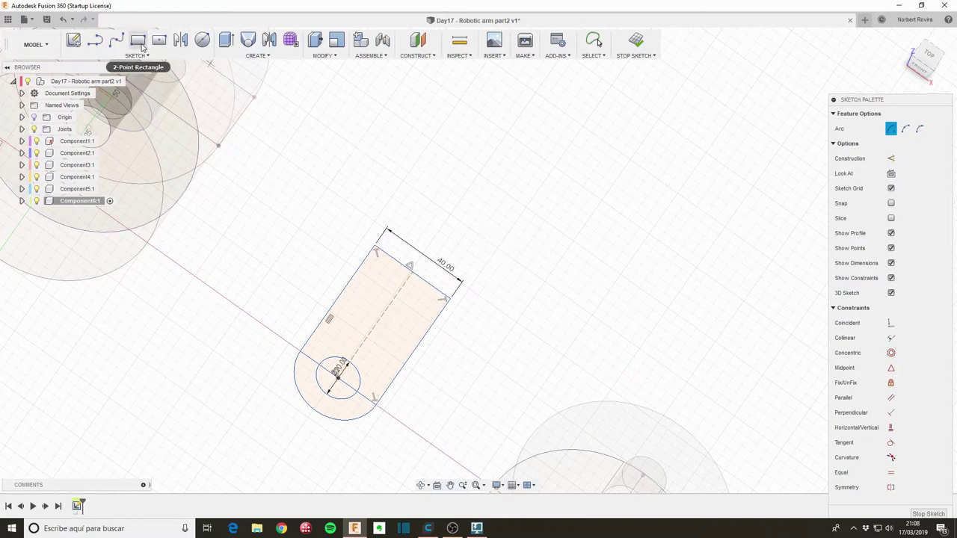
Draw a narrow two-corner rectangle on top of the link and switch to the top view.
click(141, 47)
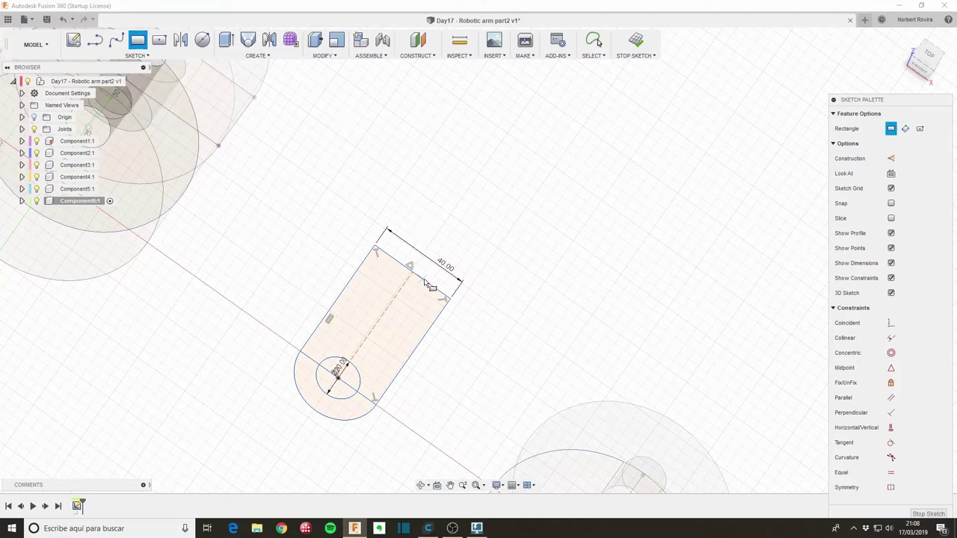
click(446, 299)
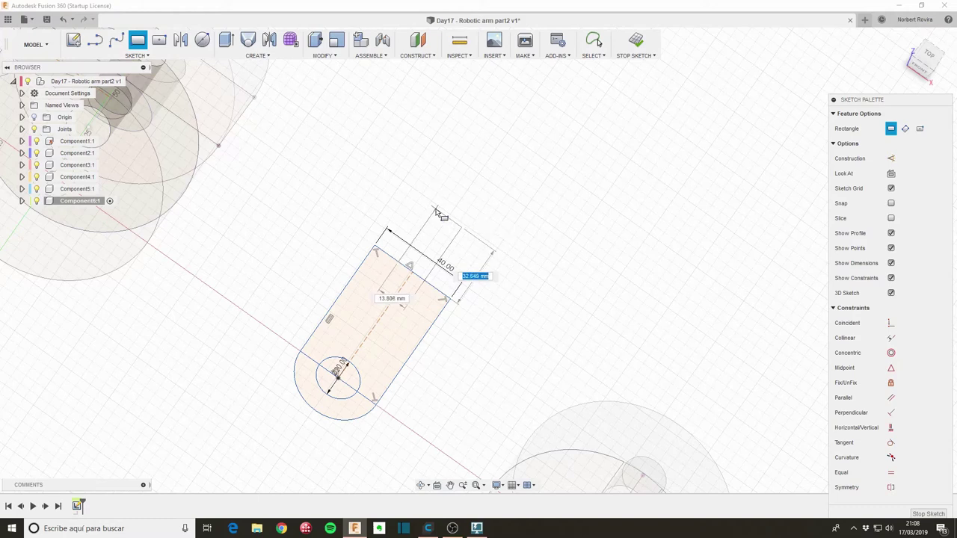
click(437, 211)
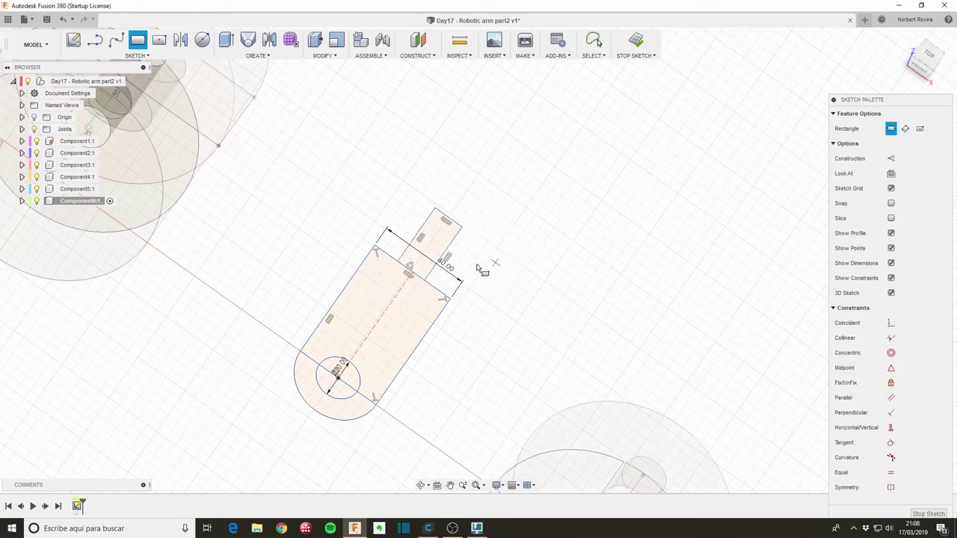
mouse_move(921, 64)
click(930, 57)
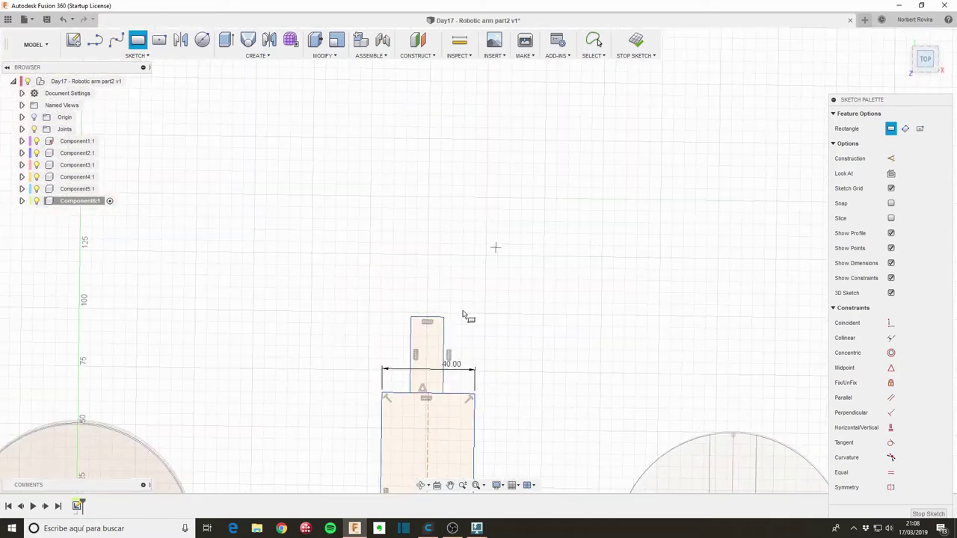
scroll(441, 255, down, 2)
scroll(436, 251, up, 5)
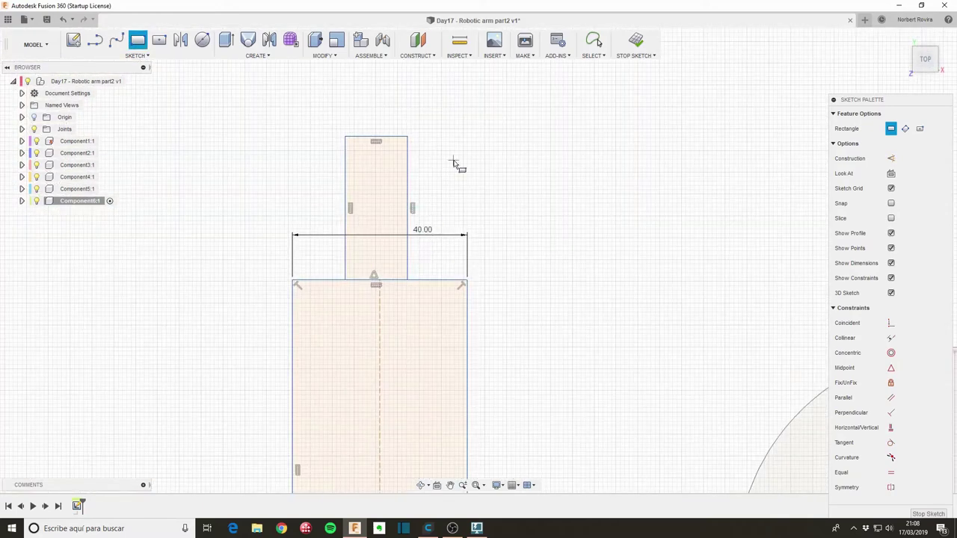
key(Escape)
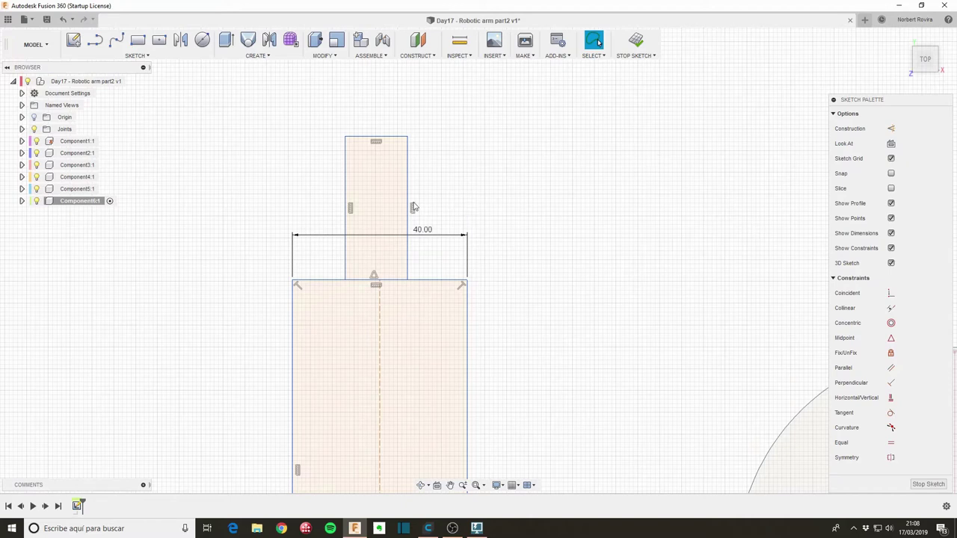
Make the narrow rectangle's sides symmetric about the dashed centreline.
click(345, 194)
click(891, 457)
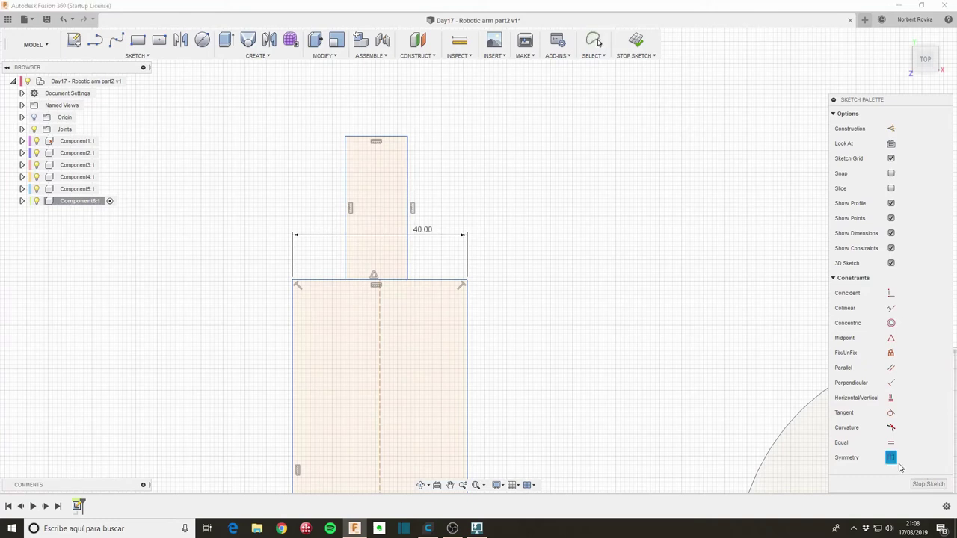
click(346, 206)
click(407, 189)
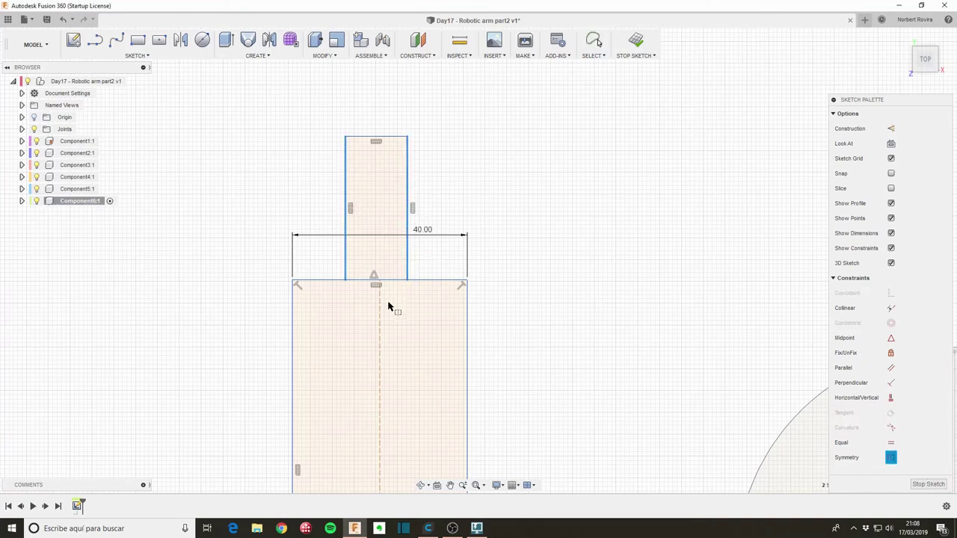
click(379, 311)
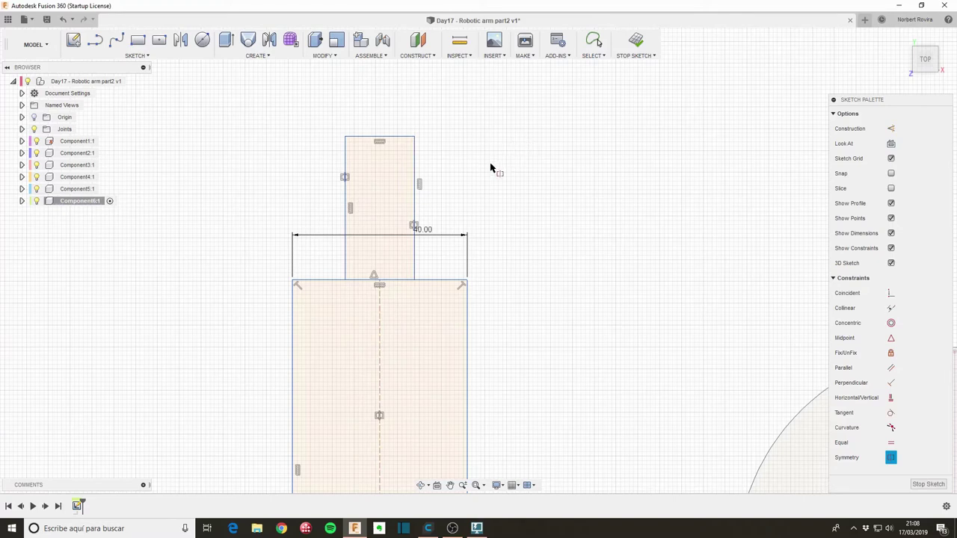
key(Escape)
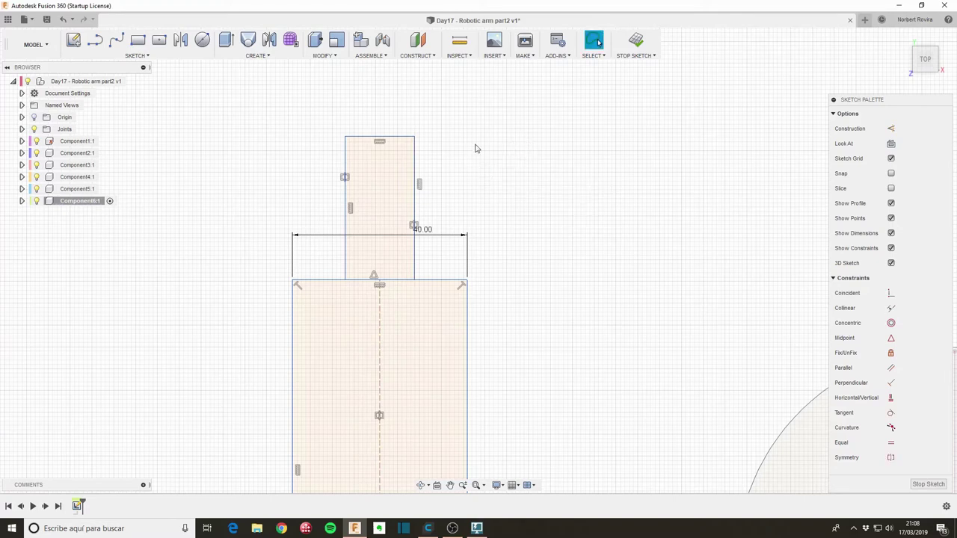
Dimension the narrow rectangle's top edge to 16 mm.
key(d)
click(394, 137)
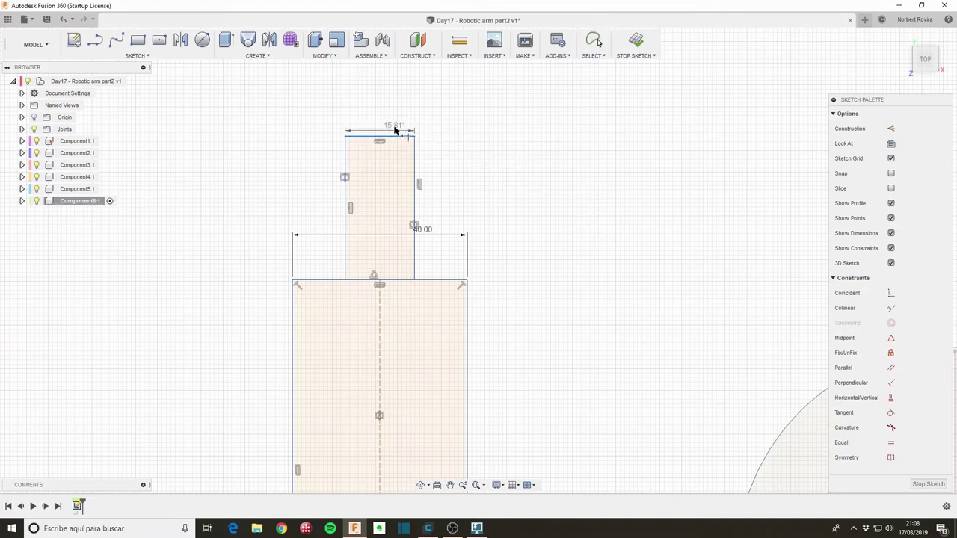
click(395, 125)
text(16)
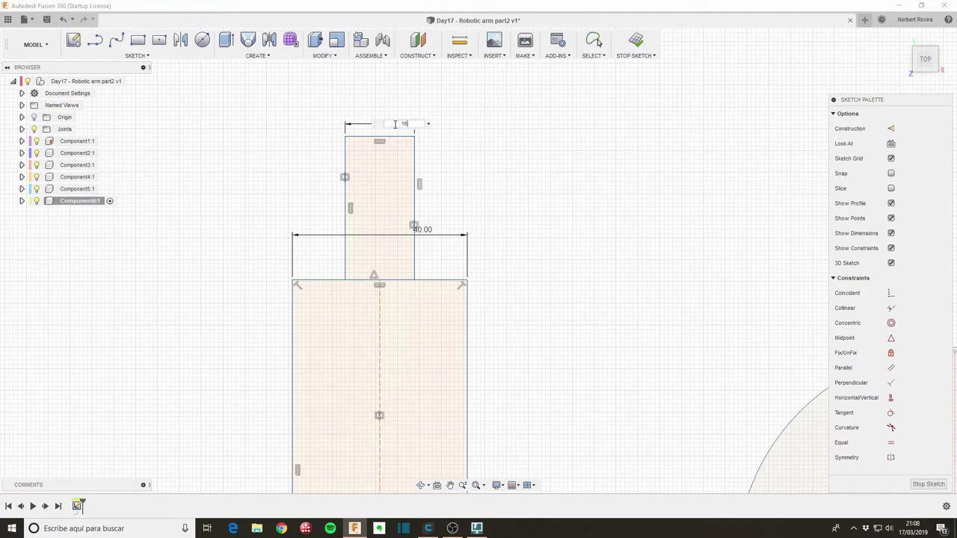
key(Return)
middle_drag(463, 155, 463, 228)
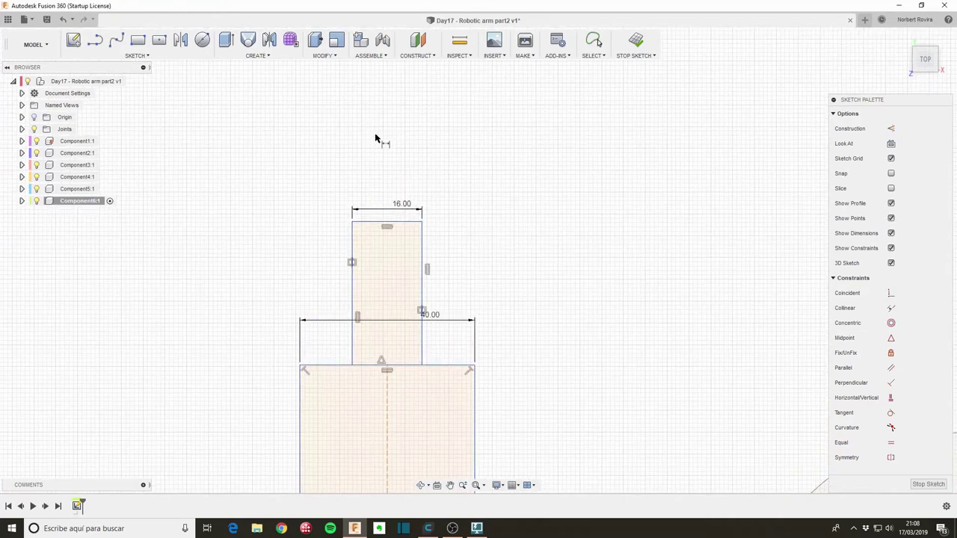
key(Escape)
click(137, 55)
mouse_move(82, 101)
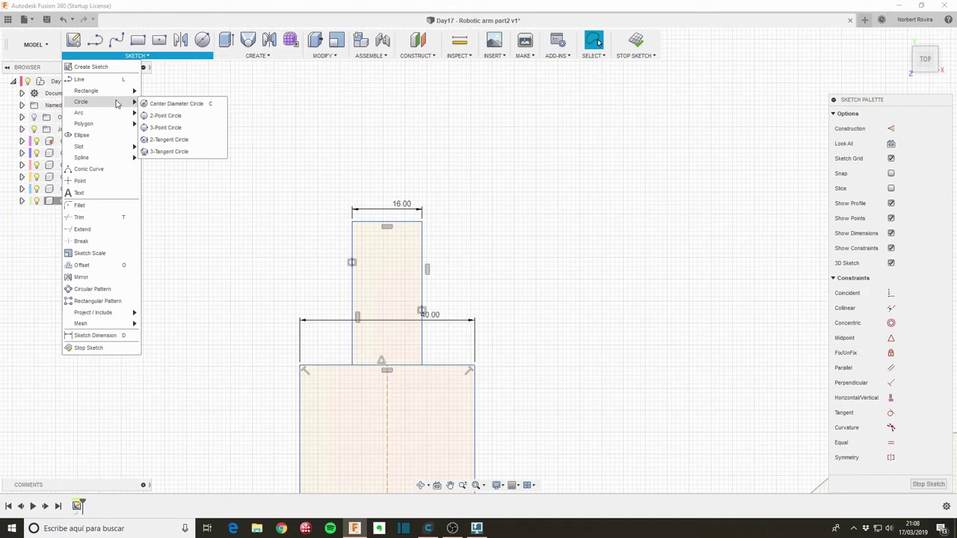
Draw a 27 mm three-point circle through the top corners of the narrow section.
click(163, 116)
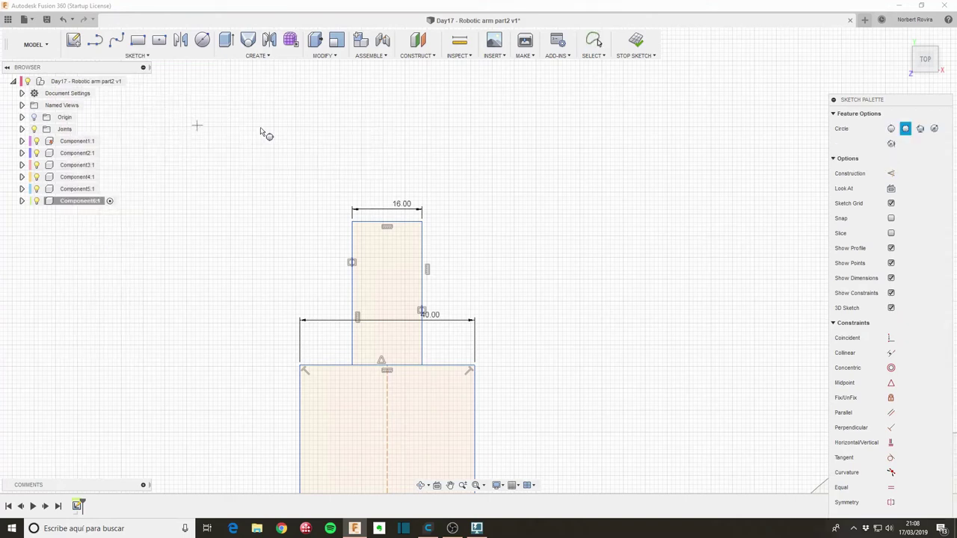
click(353, 222)
click(422, 222)
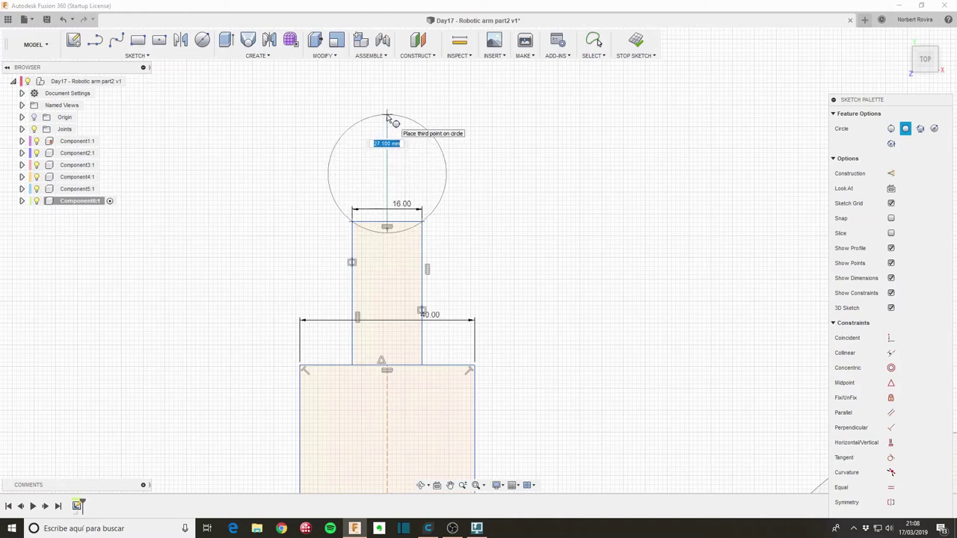
text(27)
key(Return)
key(Escape)
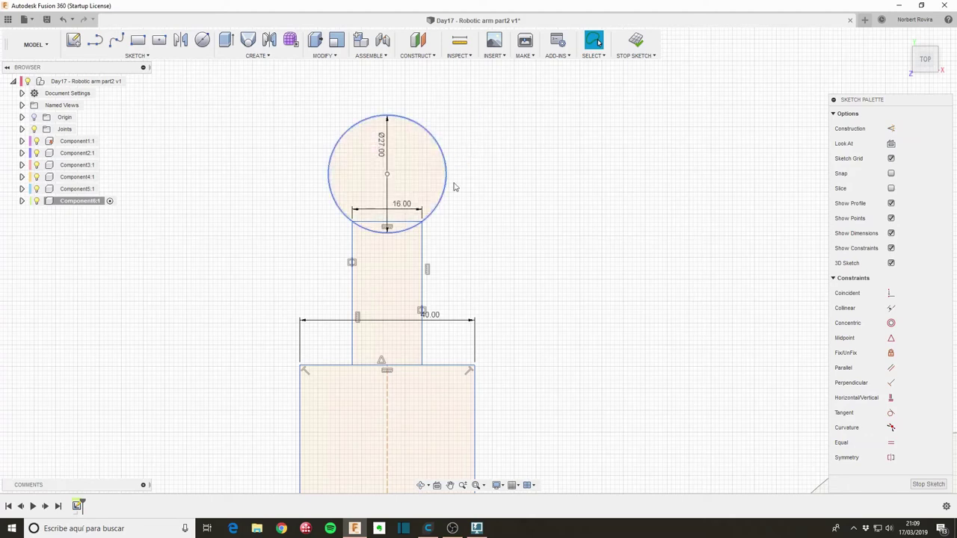
Add a concentric 20 mm circle at the centre of the 27 mm circle.
key(c)
click(388, 177)
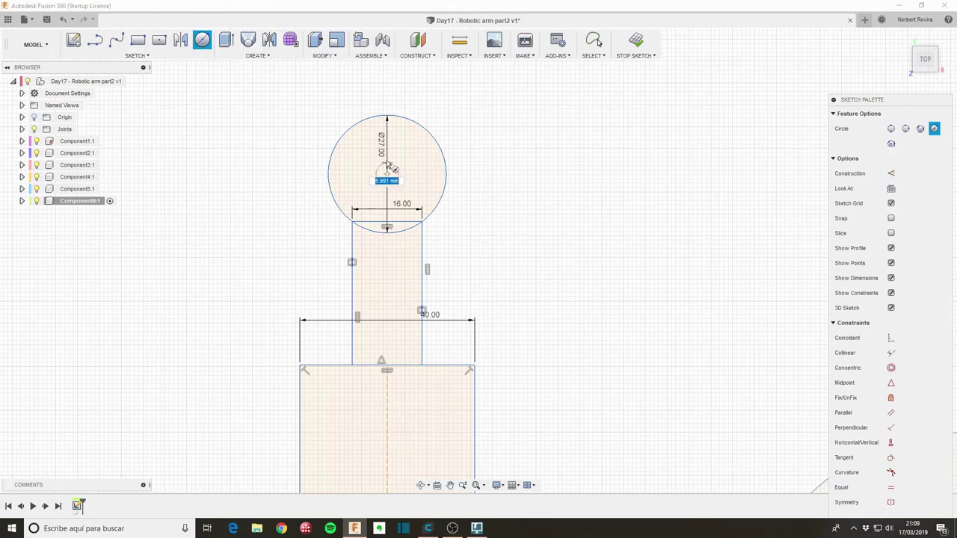
text(0)
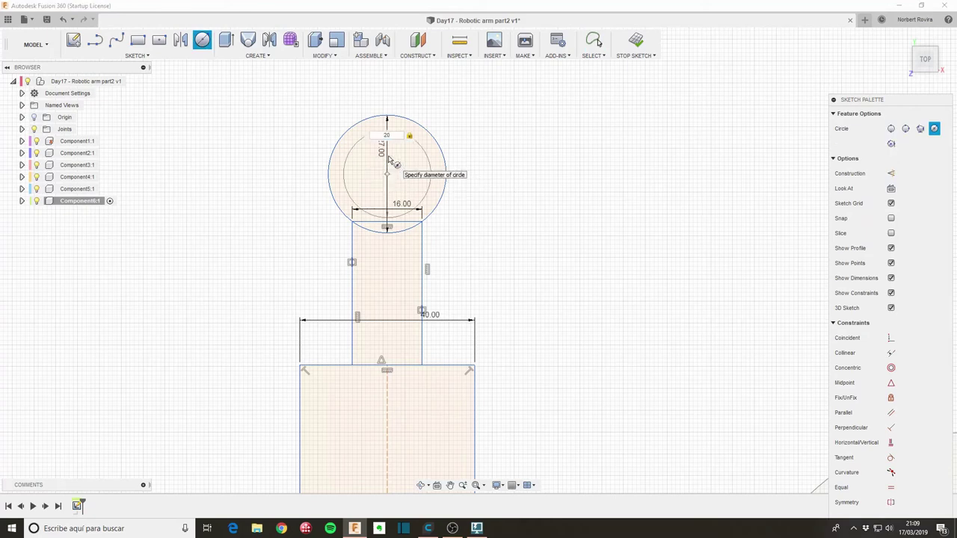
key(Return)
key(Escape)
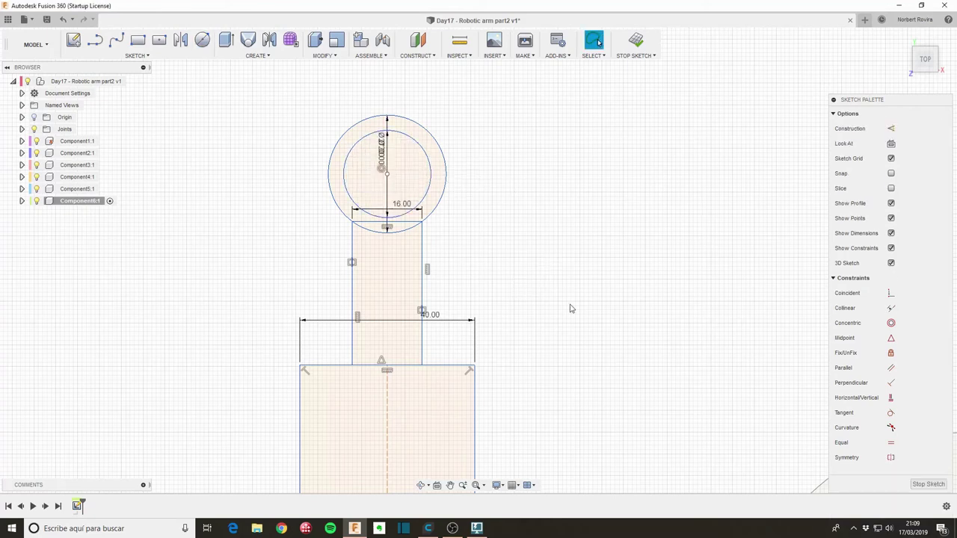
Finish the sketch and orbit around the new circle sketch.
scroll(570, 308, down, 2)
scroll(557, 316, down, 3)
scroll(584, 329, down, 3)
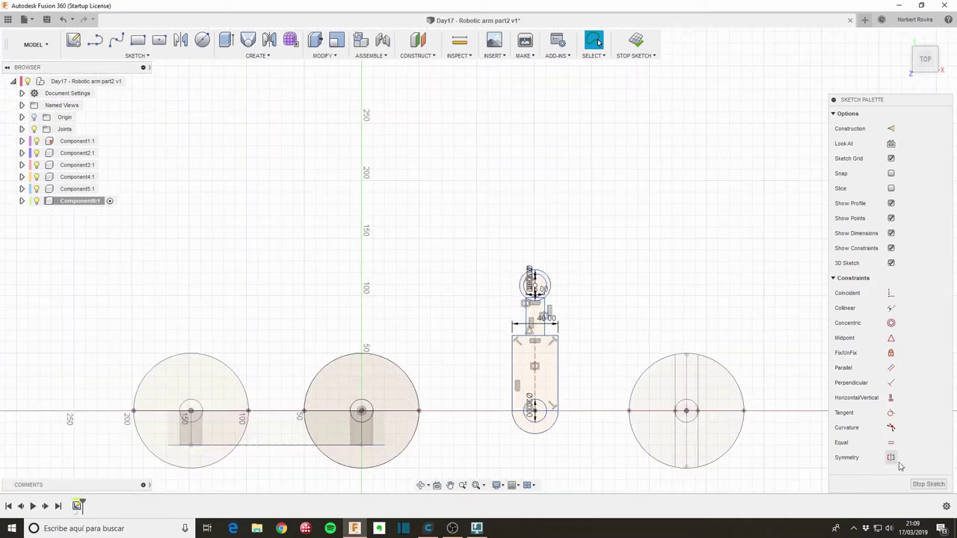
click(928, 483)
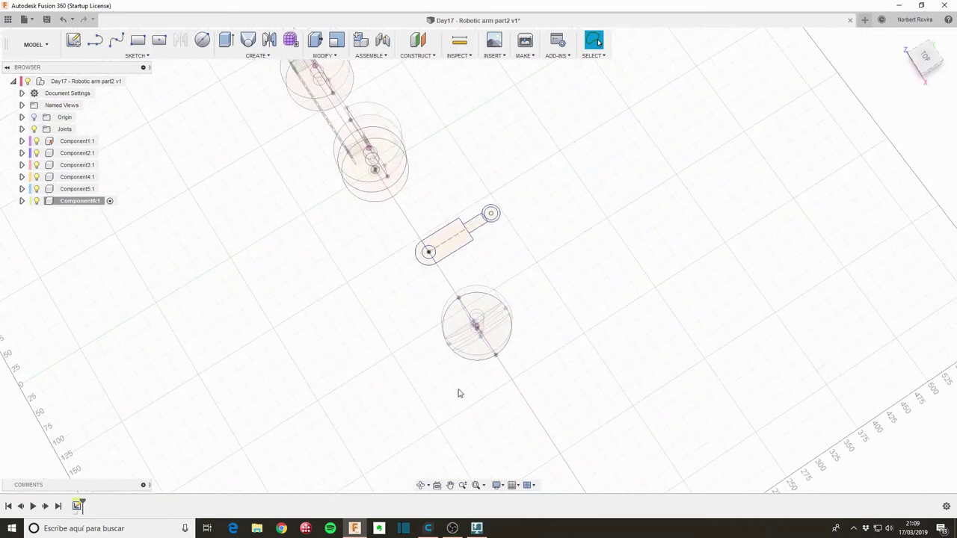
shift+middle_drag(466, 379, 498, 338)
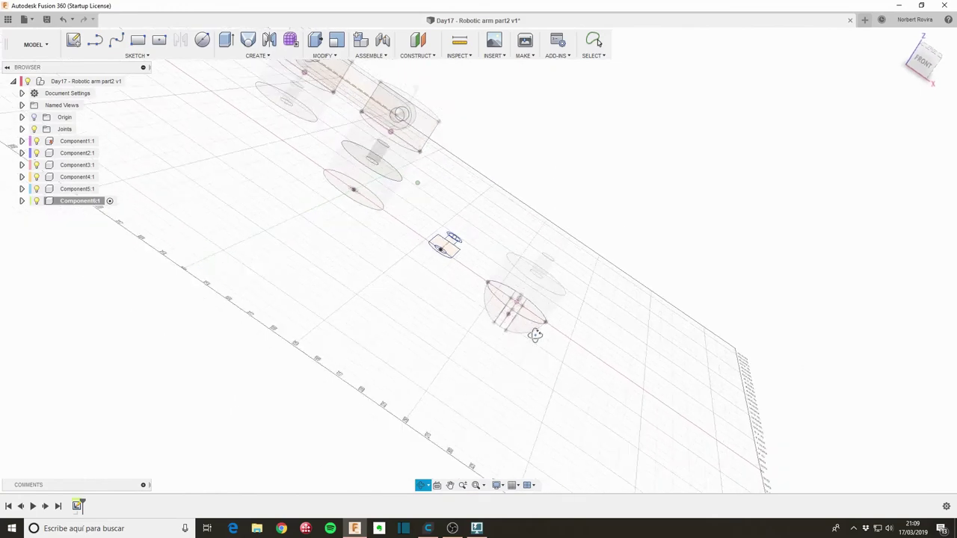
scroll(508, 320, up, 3)
scroll(519, 301, up, 3)
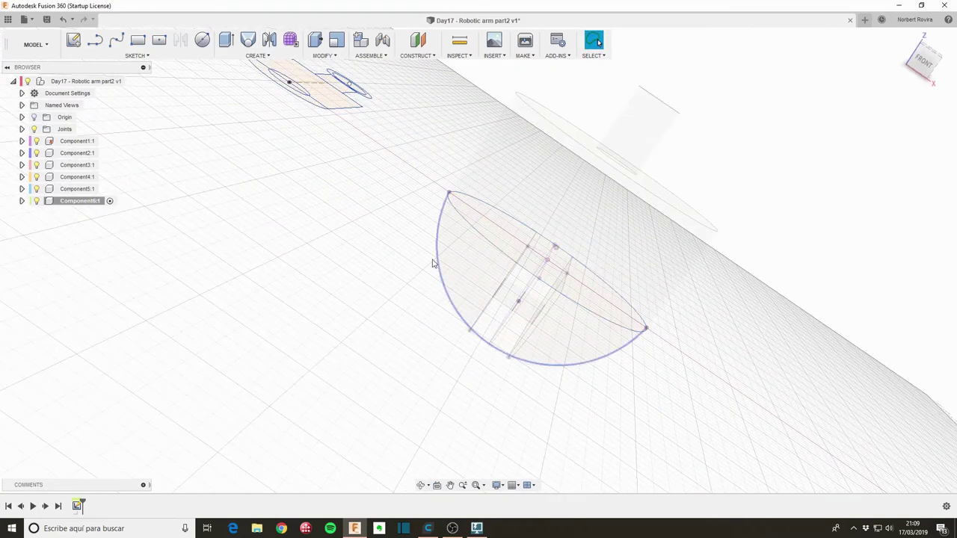
mouse_move(400, 240)
shift+middle_down()
mouse_move(399, 298)
mouse_move(339, 199)
mouse_move(352, 287)
shift+middle_up()
scroll(352, 286, down, 2)
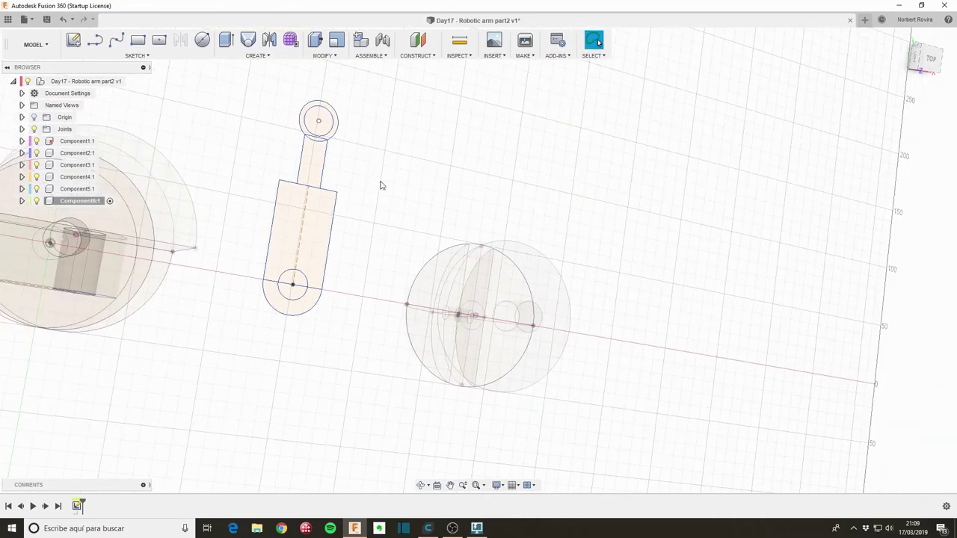
scroll(381, 184, down, 2)
Extrude both rectangles, the rounded lower end and the top ring 10 mm into a solid link.
key(e)
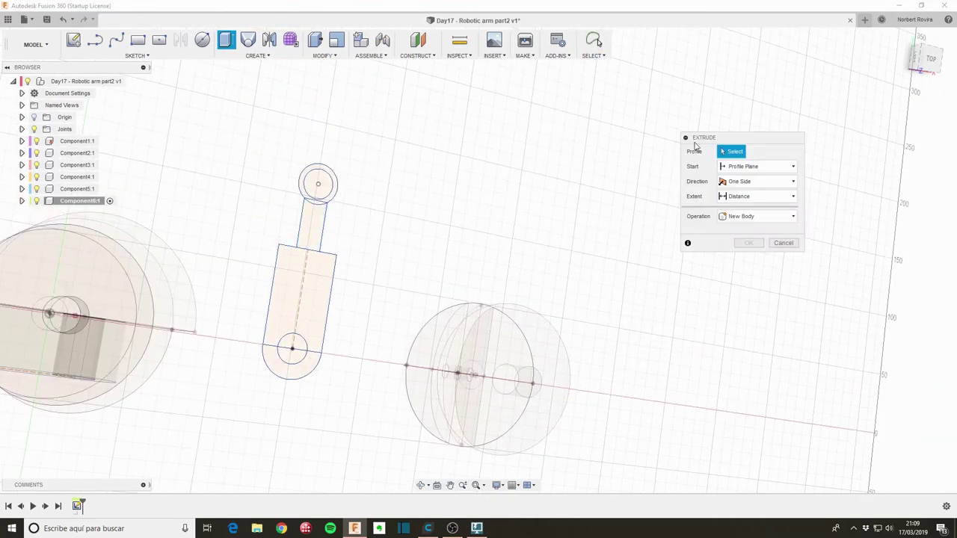
click(308, 294)
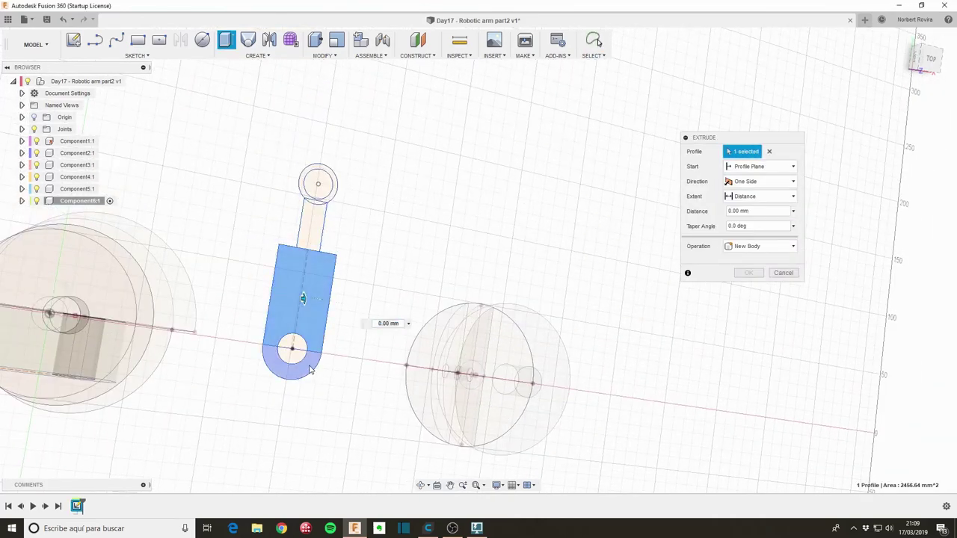
click(306, 365)
click(313, 235)
scroll(319, 211, up, 3)
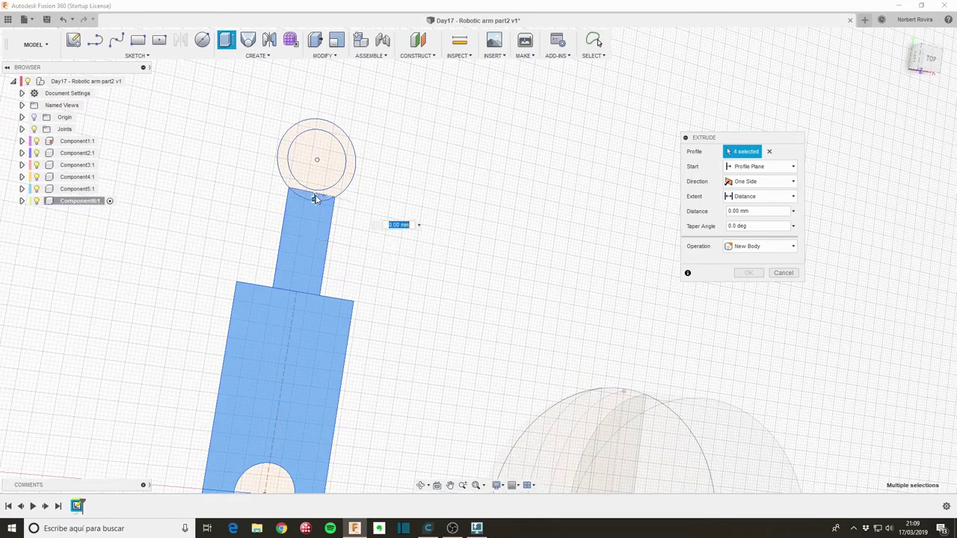
click(333, 193)
click(330, 195)
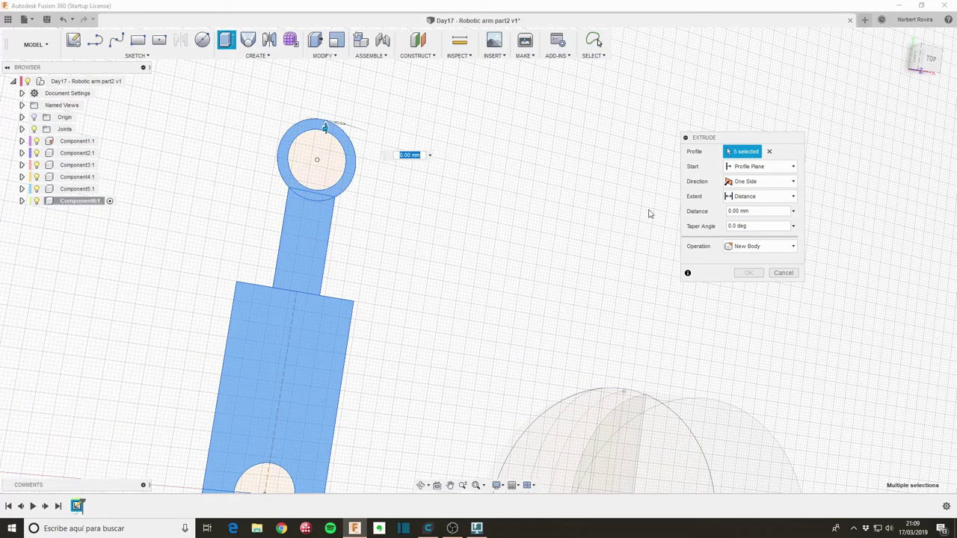
text(2010)
key(Return)
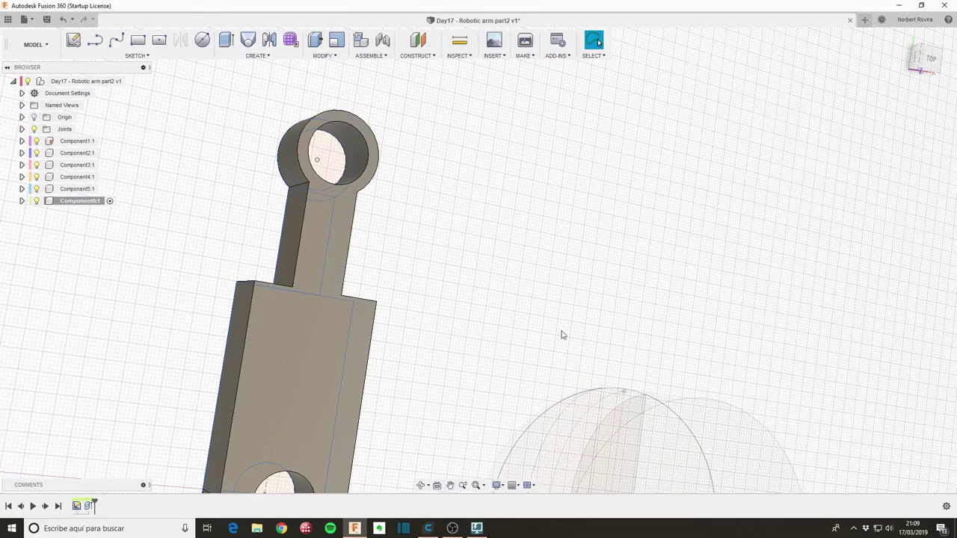
scroll(453, 367, down, 5)
shift+middle_drag(454, 367, 453, 387)
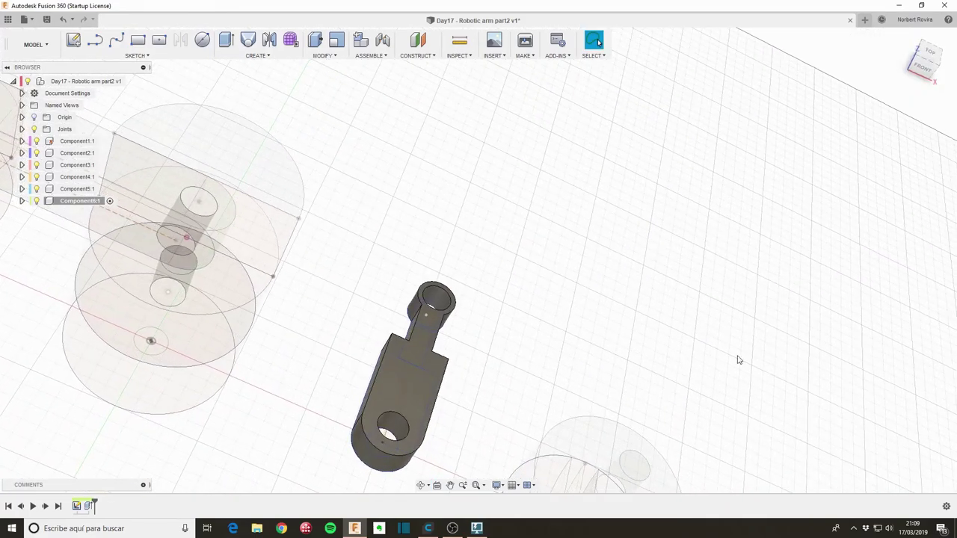
Activate the top-level assembly and start a joint from the cylinder's pin.
double_click(110, 83)
scroll(336, 267, down, 3)
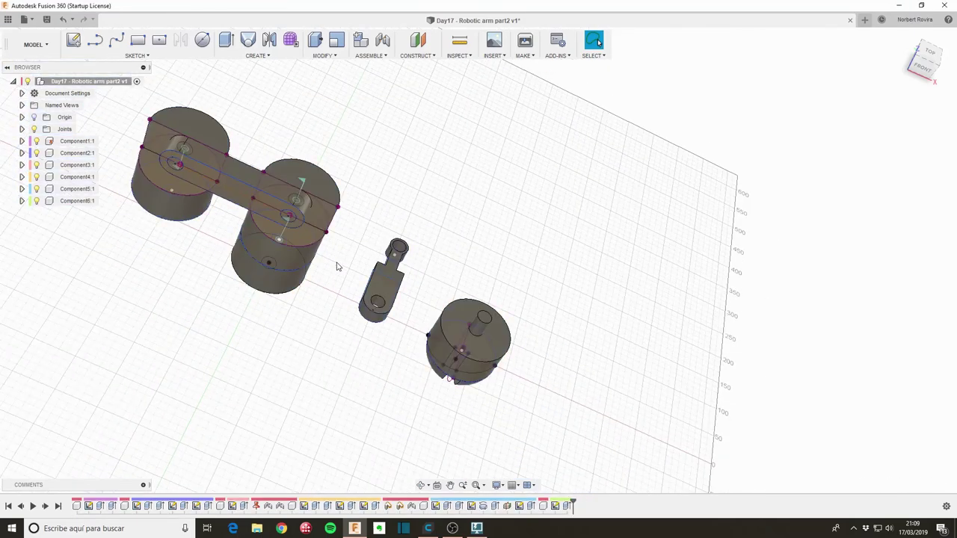
mouse_move(221, 308)
shift+middle_down()
mouse_move(222, 274)
mouse_move(248, 274)
mouse_move(203, 270)
shift+middle_up()
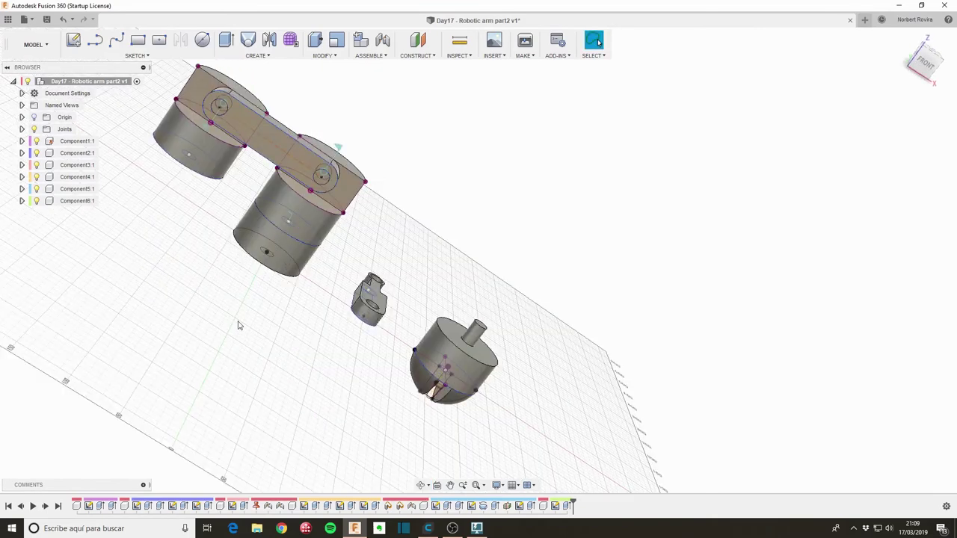
key(j)
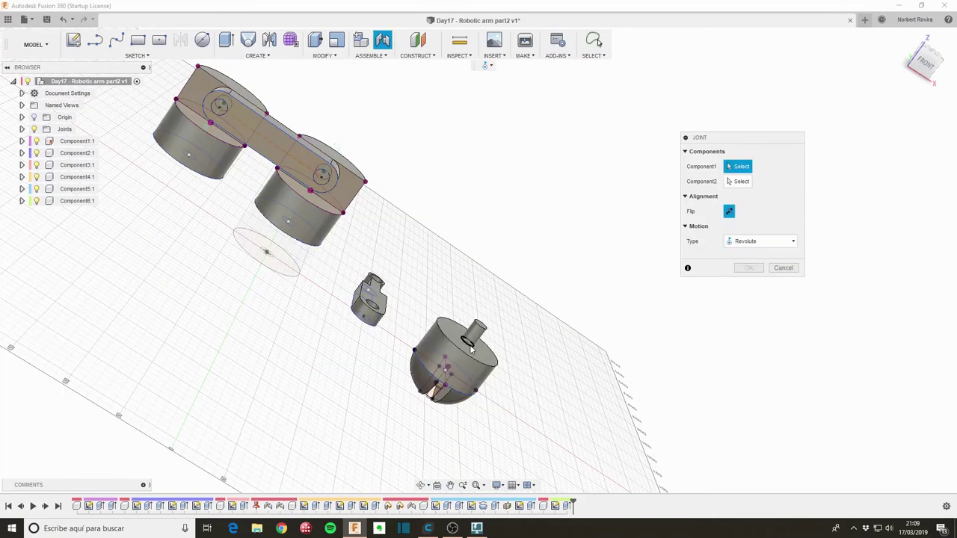
mouse_move(471, 348)
shift+middle_down()
mouse_move(467, 374)
mouse_move(465, 353)
shift+middle_up()
scroll(468, 378, up, 3)
scroll(465, 382, up, 2)
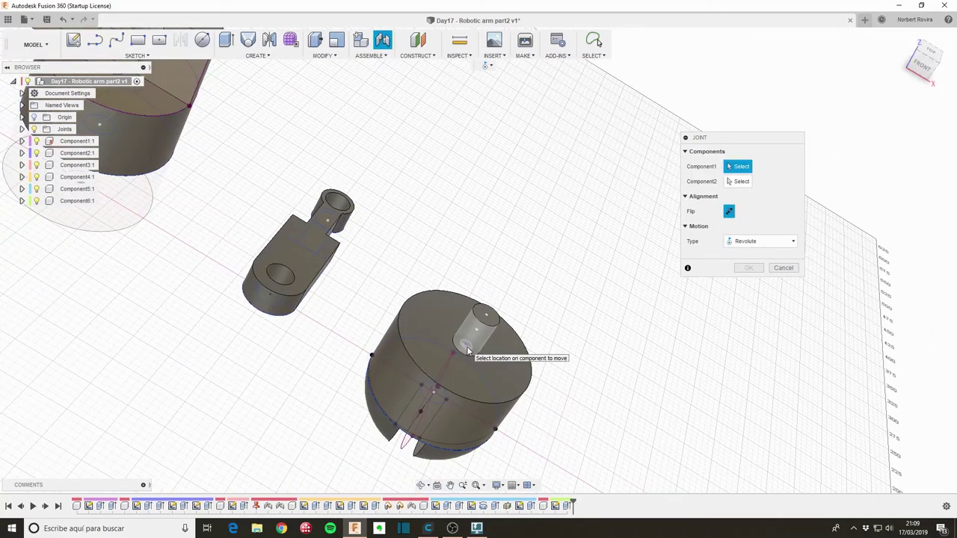
click(468, 351)
Pick the top disc's hole as the mating point, then cancel the joint.
scroll(449, 359, down, 3)
scroll(337, 336, down, 3)
mouse_move(254, 322)
shift+middle_down()
mouse_move(267, 331)
mouse_move(374, 188)
mouse_move(348, 241)
mouse_move(381, 219)
shift+middle_up()
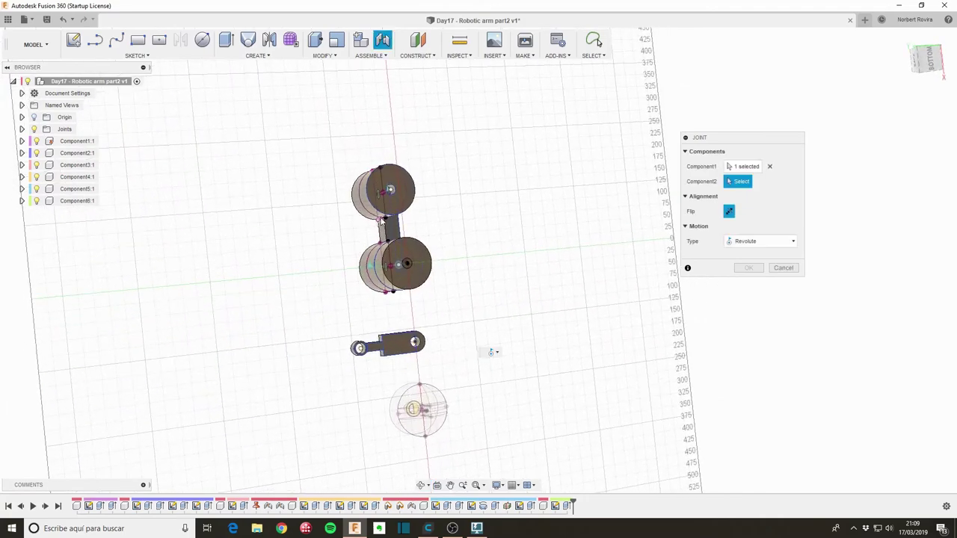
scroll(381, 219, up, 3)
scroll(385, 195, up, 3)
scroll(395, 152, up, 3)
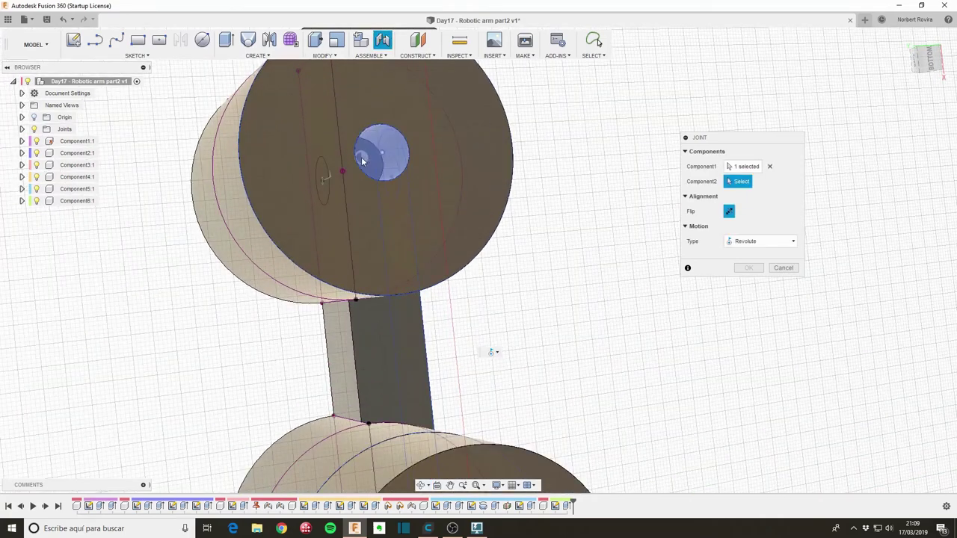
click(382, 153)
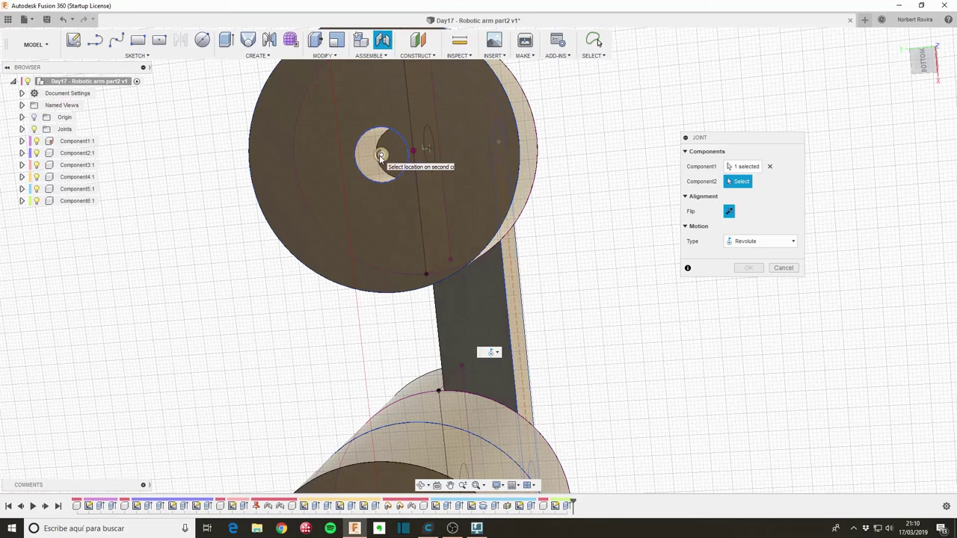
click(782, 268)
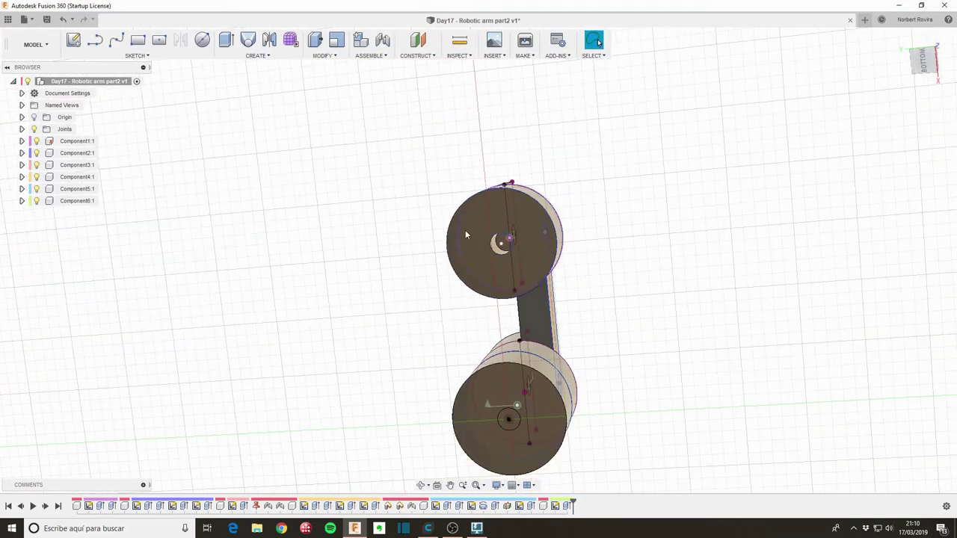
key(j)
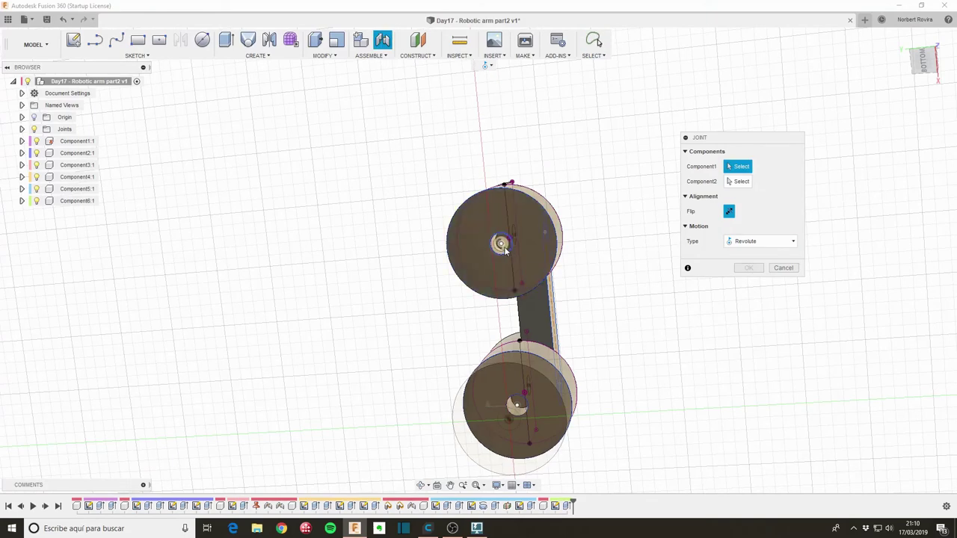
click(501, 244)
mouse_move(595, 294)
shift+middle_down()
mouse_move(613, 359)
mouse_move(581, 363)
mouse_move(583, 286)
mouse_move(584, 359)
mouse_move(551, 303)
shift+middle_up()
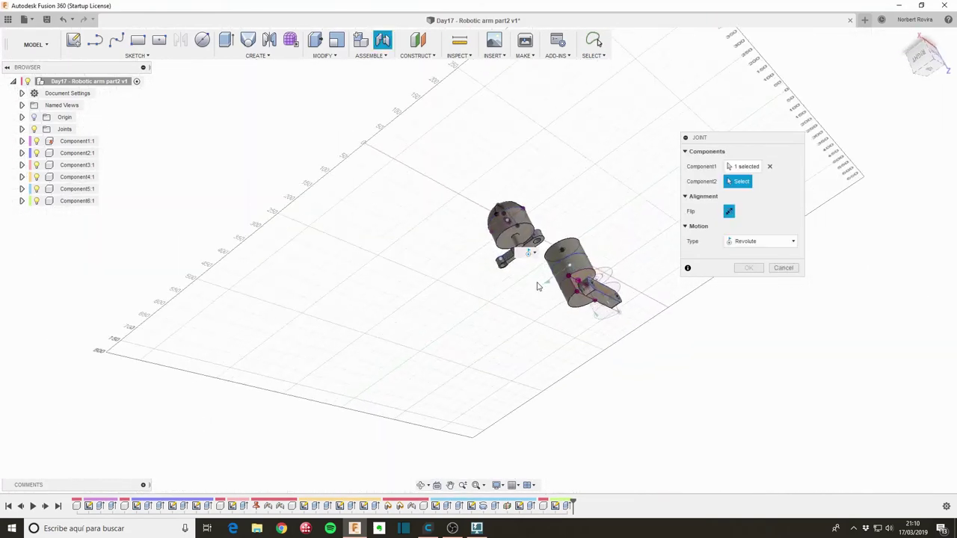
scroll(487, 256, up, 2)
scroll(485, 234, up, 4)
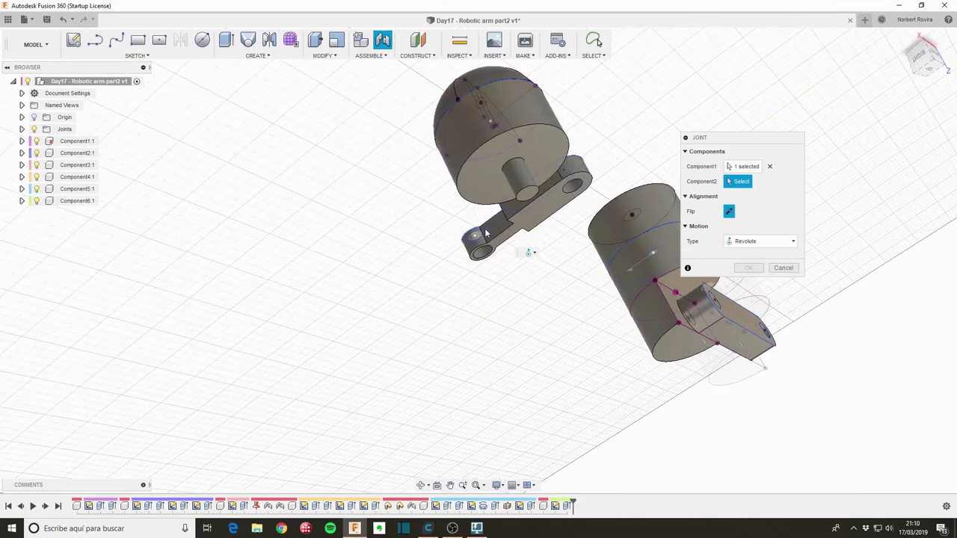
click(514, 167)
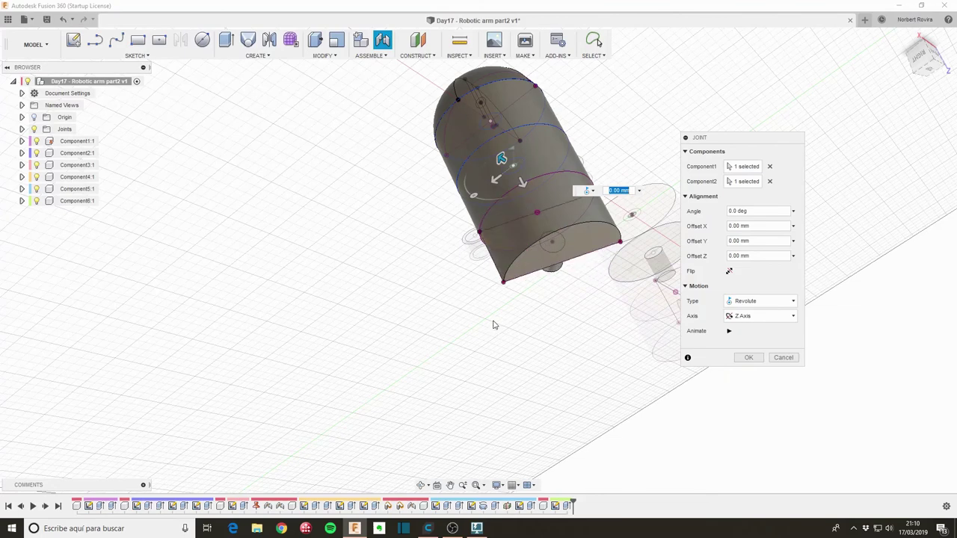
scroll(493, 324, down, 3)
scroll(493, 324, down, 2)
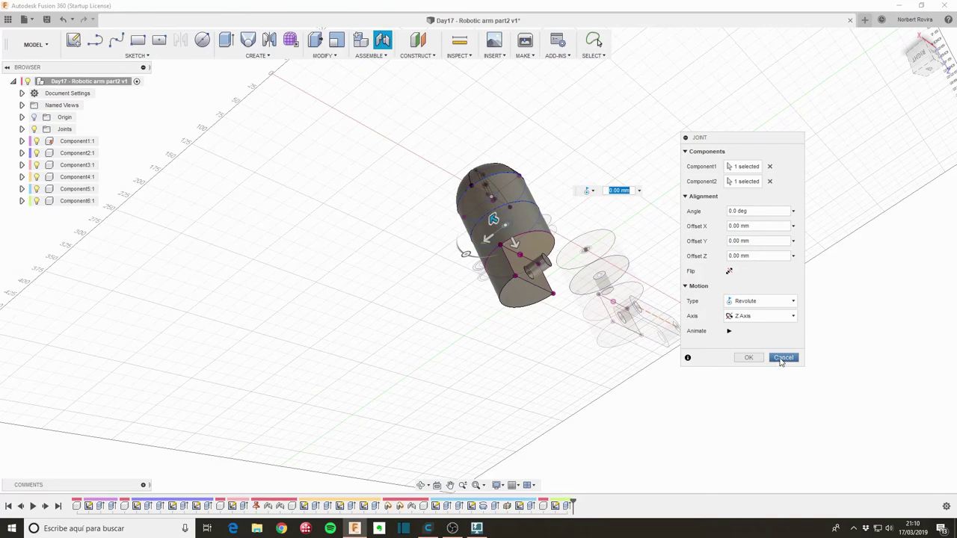
click(783, 359)
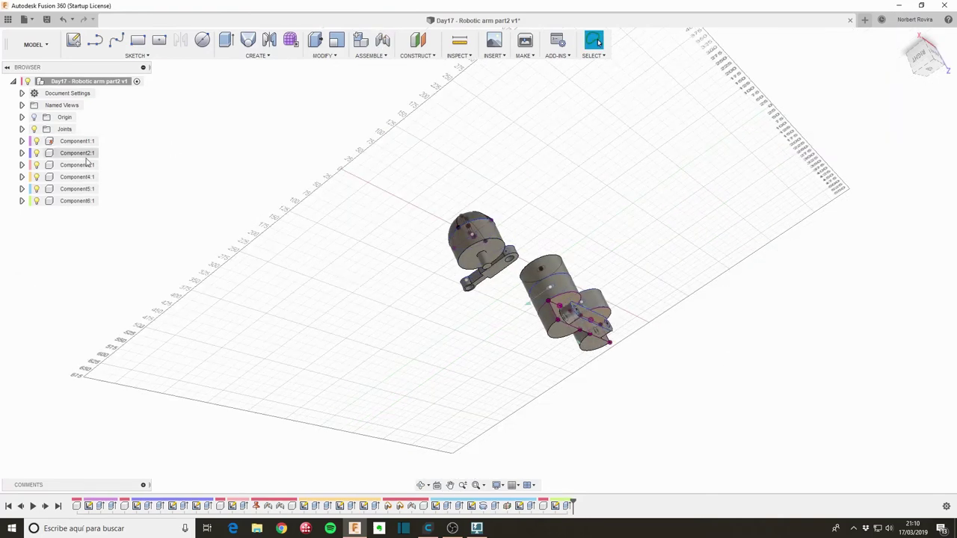
right_click(88, 205)
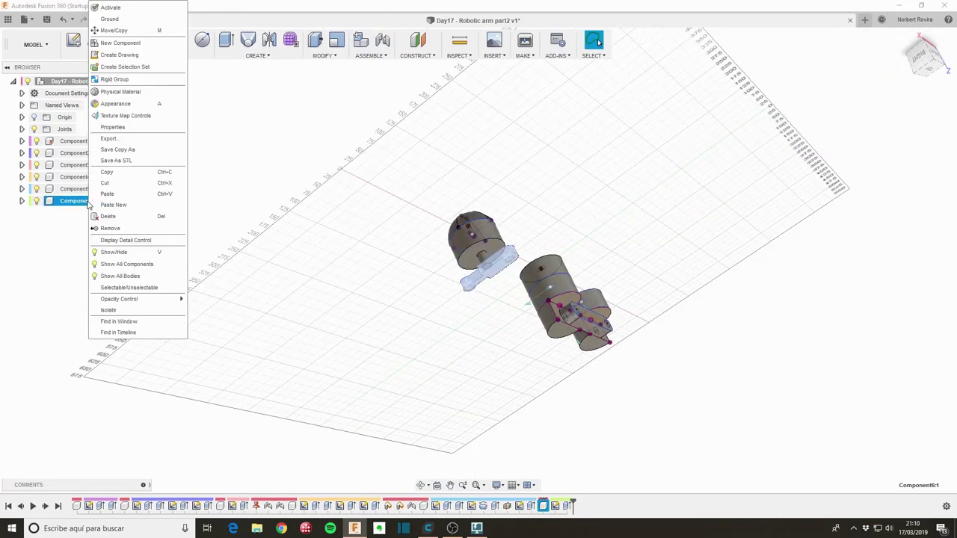
click(357, 196)
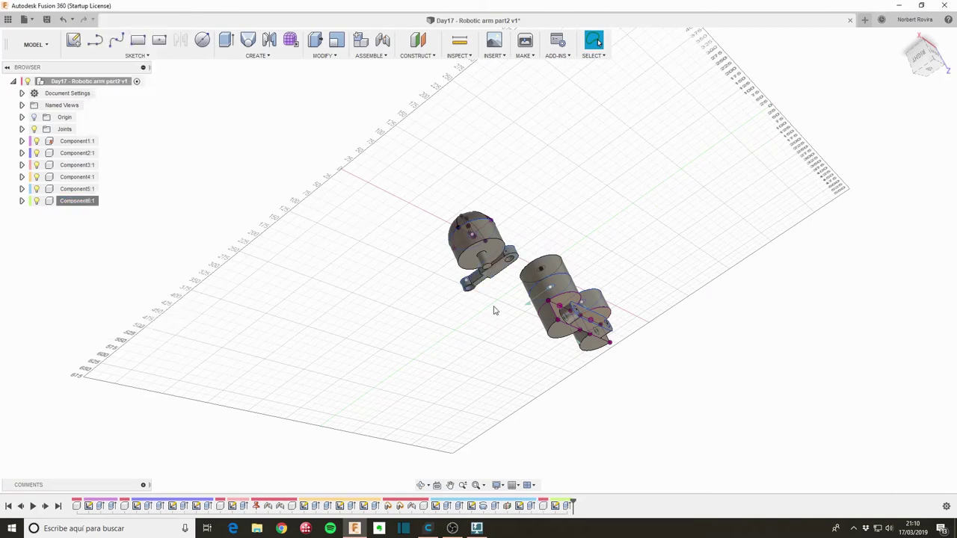
mouse_move(540, 220)
shift+middle_down()
mouse_move(534, 250)
mouse_move(510, 227)
mouse_move(524, 221)
mouse_move(526, 237)
shift+middle_up()
mouse_move(483, 280)
shift+middle_down()
mouse_move(487, 257)
mouse_move(485, 267)
mouse_move(477, 260)
shift+middle_up()
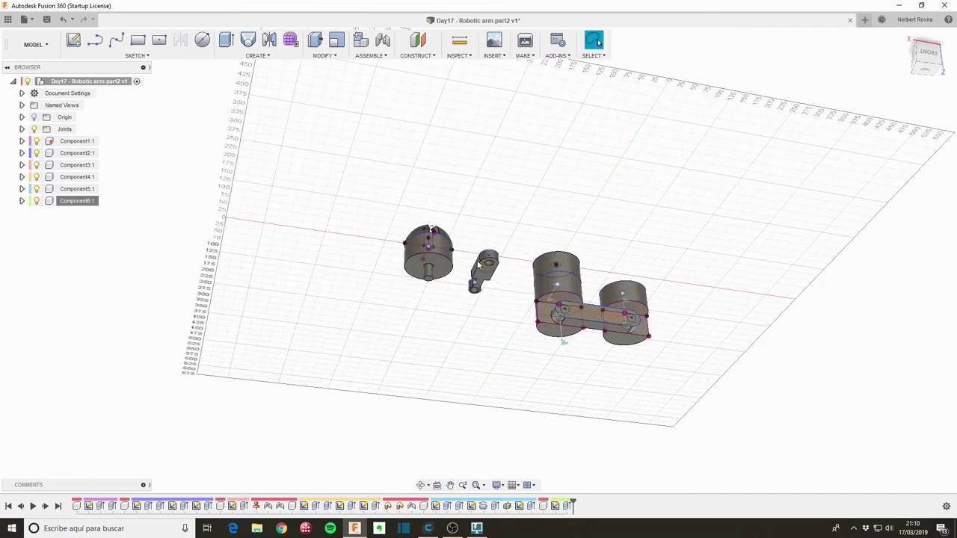
scroll(449, 293, up, 2)
Create a revolute joint from the pin under the sphere to the right cylinder's top.
key(j)
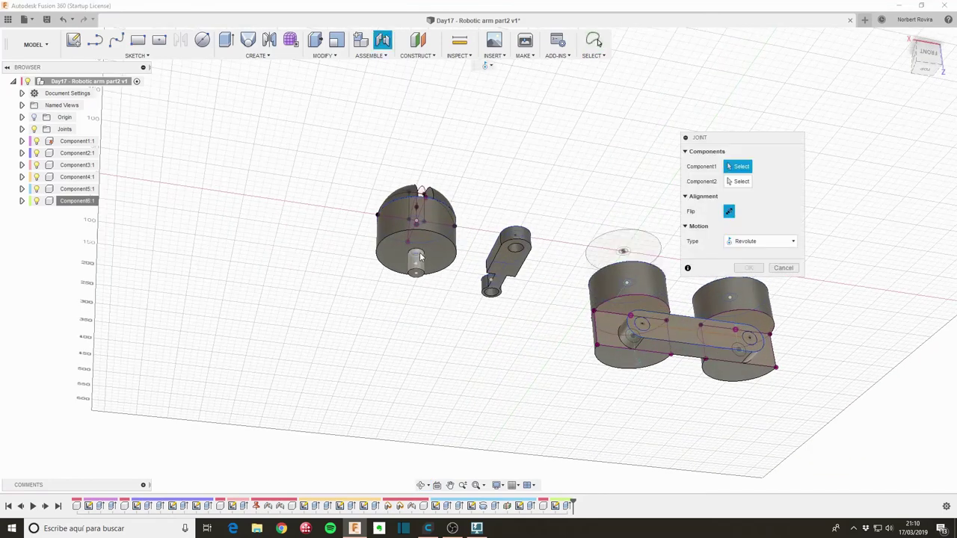
click(419, 258)
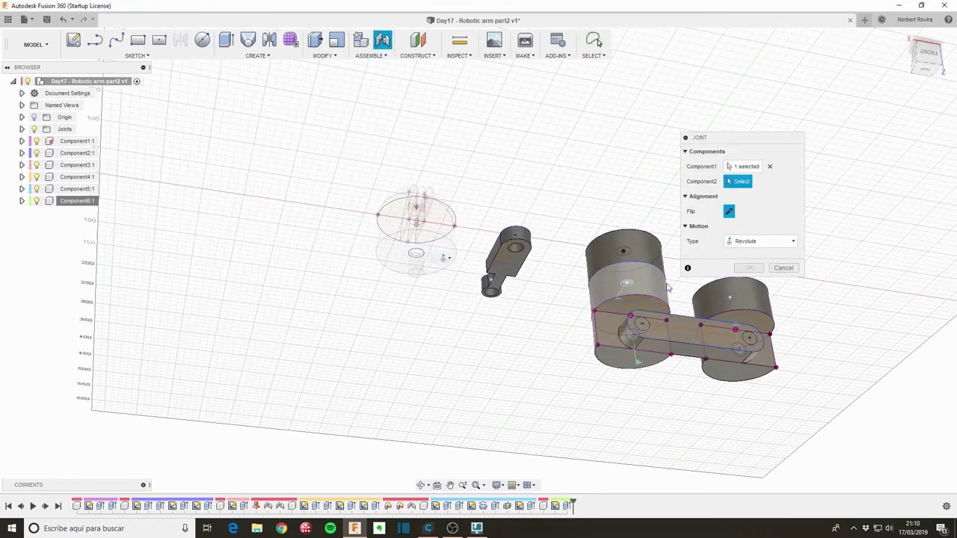
shift+middle_drag(420, 257, 434, 225)
middle_drag(641, 225, 591, 341)
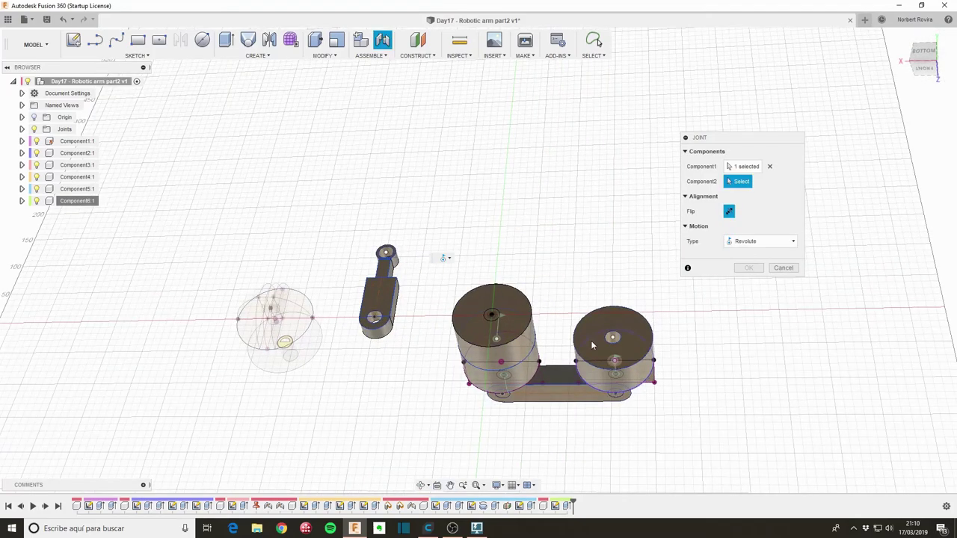
click(613, 338)
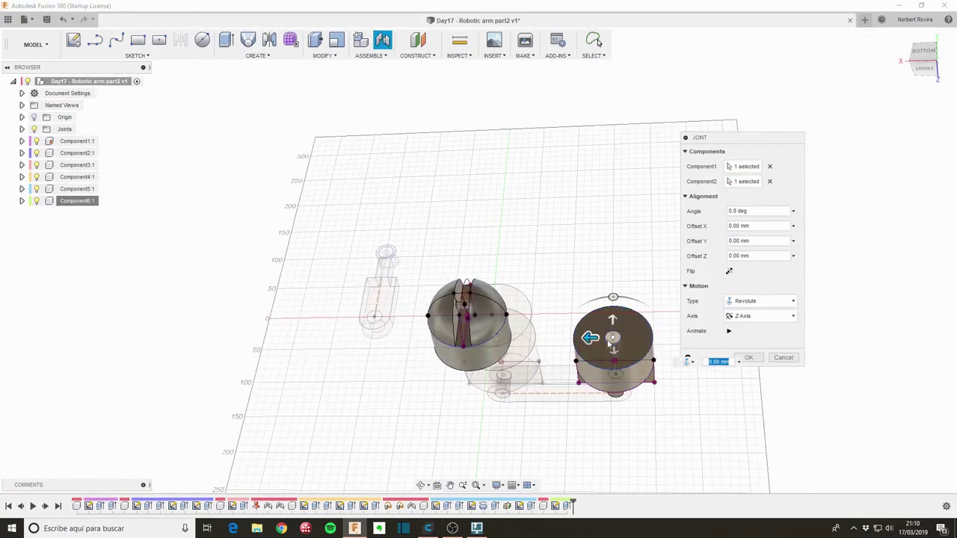
click(749, 358)
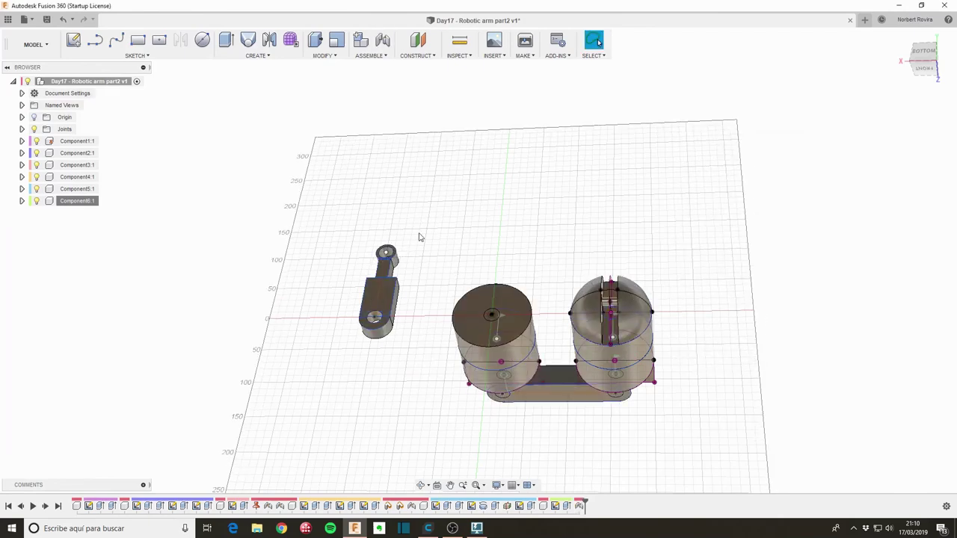
mouse_move(419, 237)
shift+middle_down()
mouse_move(426, 229)
mouse_move(427, 250)
shift+middle_up()
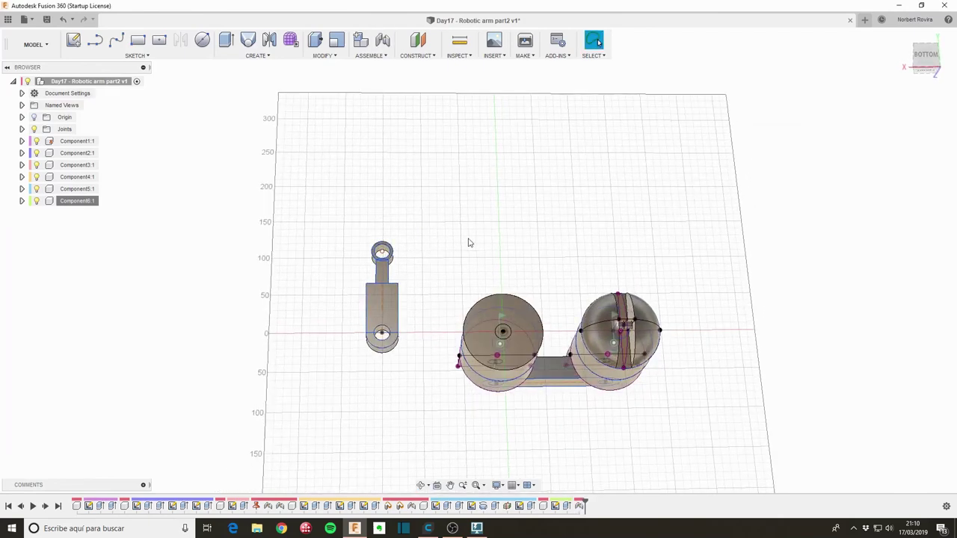
Joint the arm link's end ring into the sphere's slot with a 180° revolute joint.
key(j)
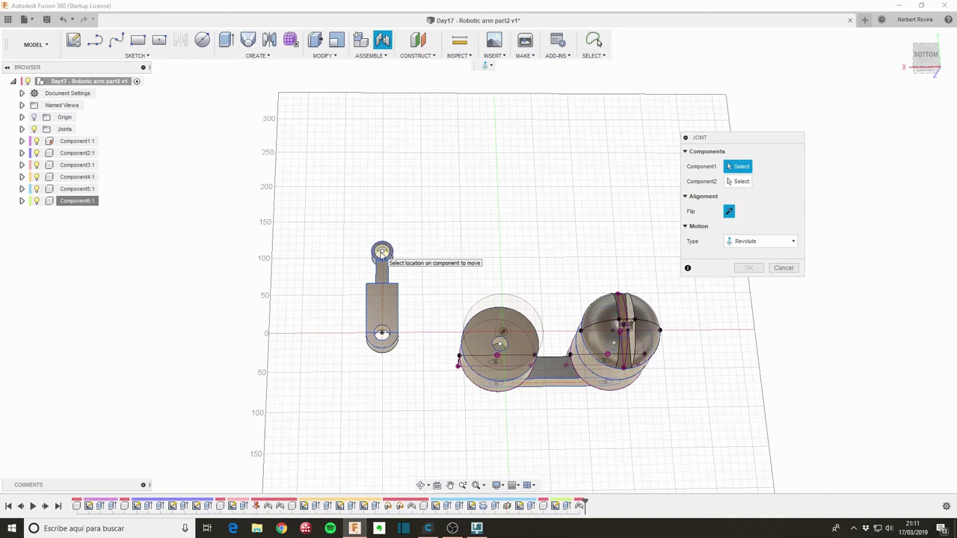
click(383, 333)
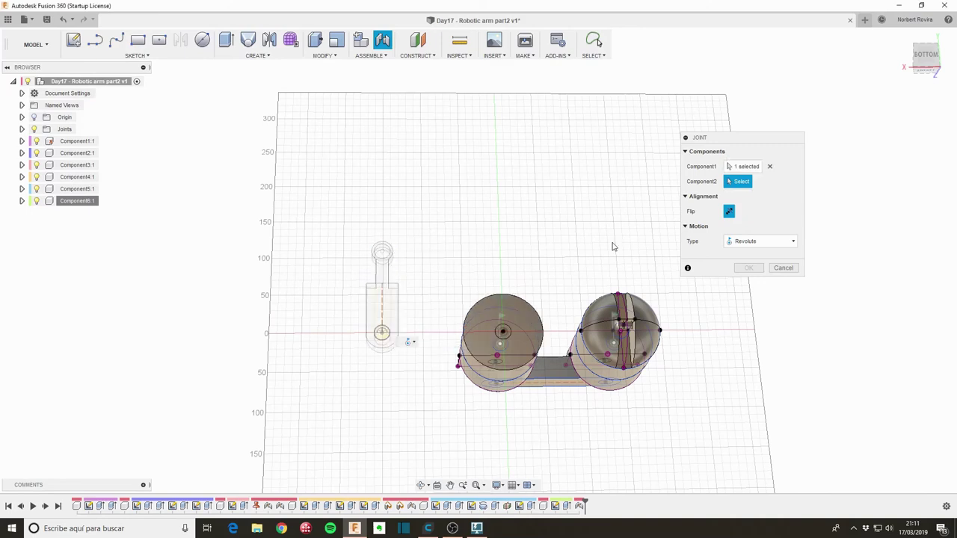
shift+middle_drag(669, 340, 643, 337)
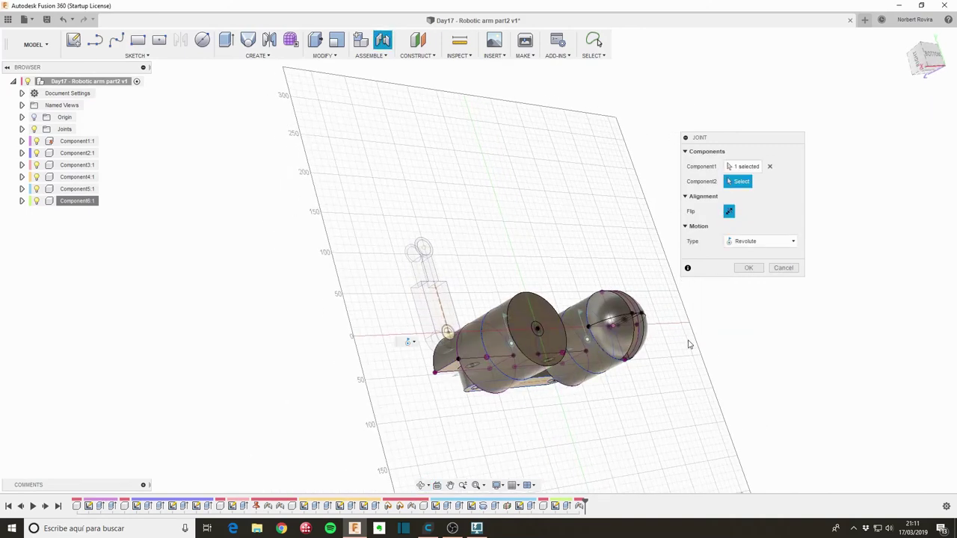
scroll(636, 334, up, 3)
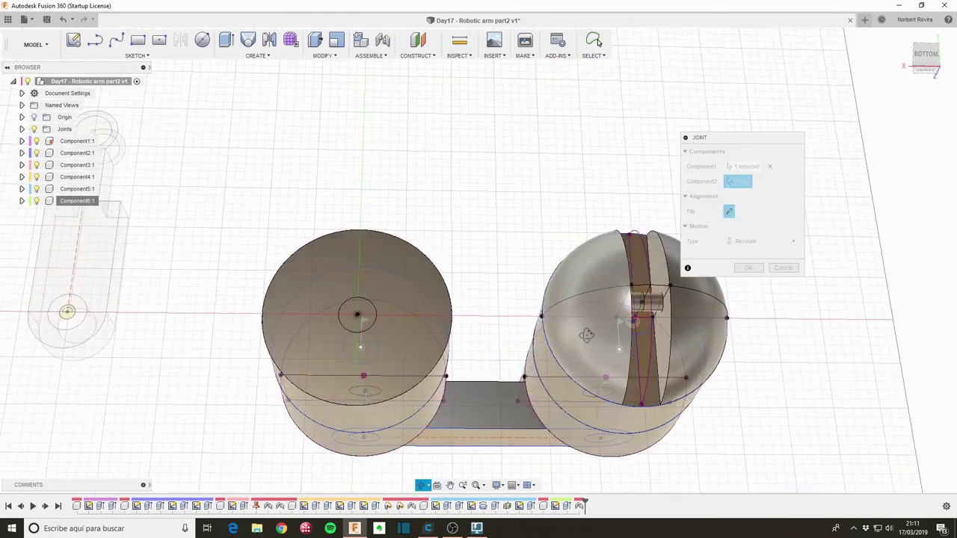
click(658, 305)
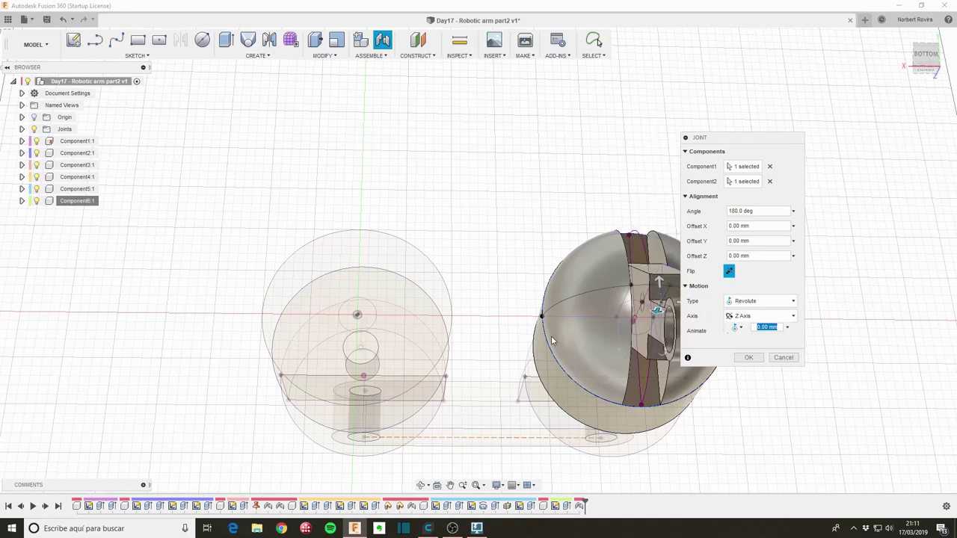
click(748, 357)
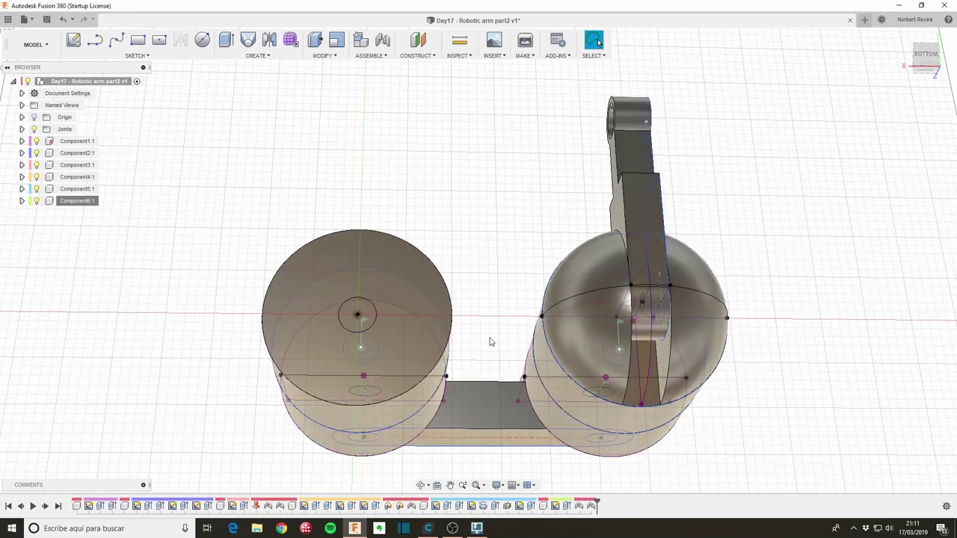
drag(320, 371, 335, 341)
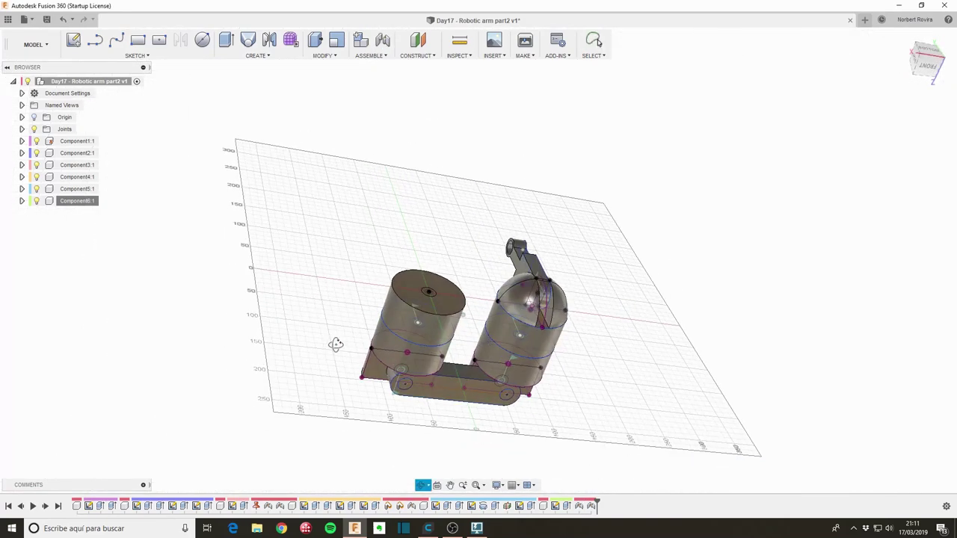
key(Escape)
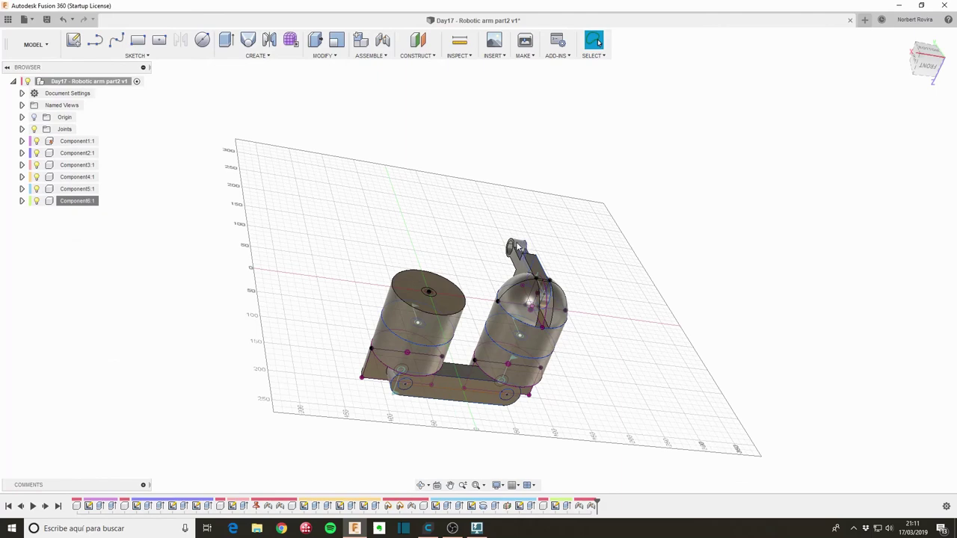
Drag the arm to swing it about its joints and test the motion.
mouse_move(517, 247)
mouse_down()
mouse_move(647, 344)
mouse_move(396, 256)
mouse_move(145, 305)
mouse_move(197, 325)
mouse_move(756, 288)
mouse_move(878, 291)
mouse_move(342, 157)
mouse_move(481, 133)
mouse_move(796, 131)
mouse_up()
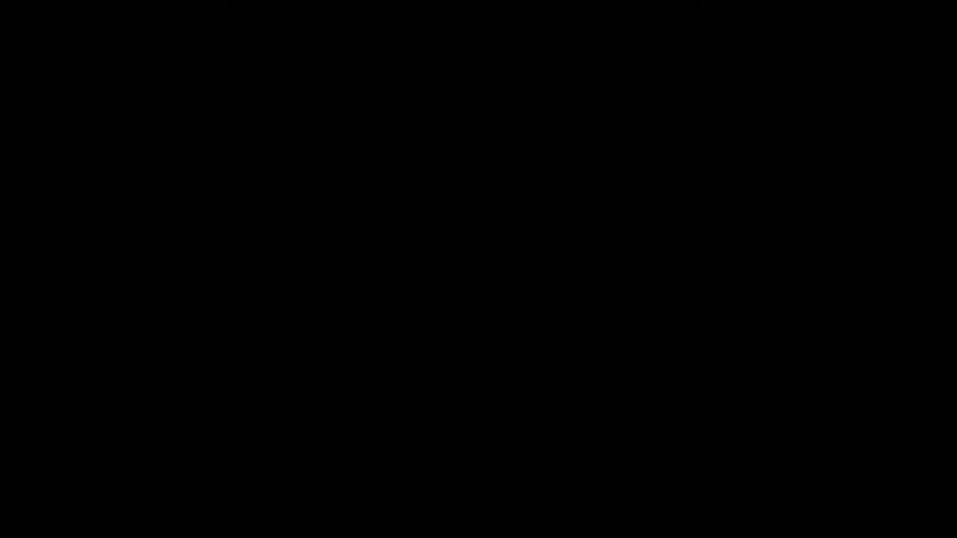